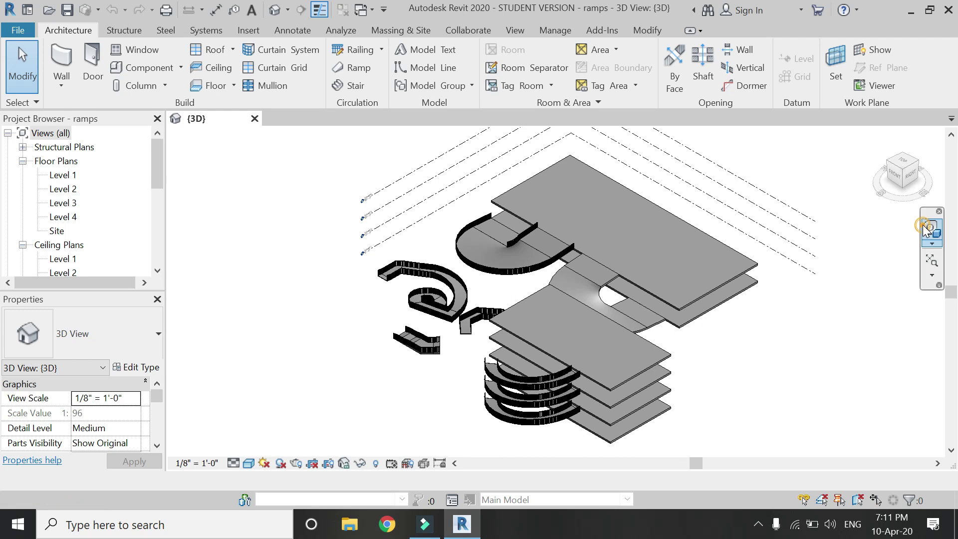
Step: Orbit and zoom around the existing ramp model, briefly selecting the semicircular floor slab
click(931, 228)
drag(786, 218, 468, 314)
drag(465, 352, 705, 352)
key(Escape)
scroll(512, 208, up, 3)
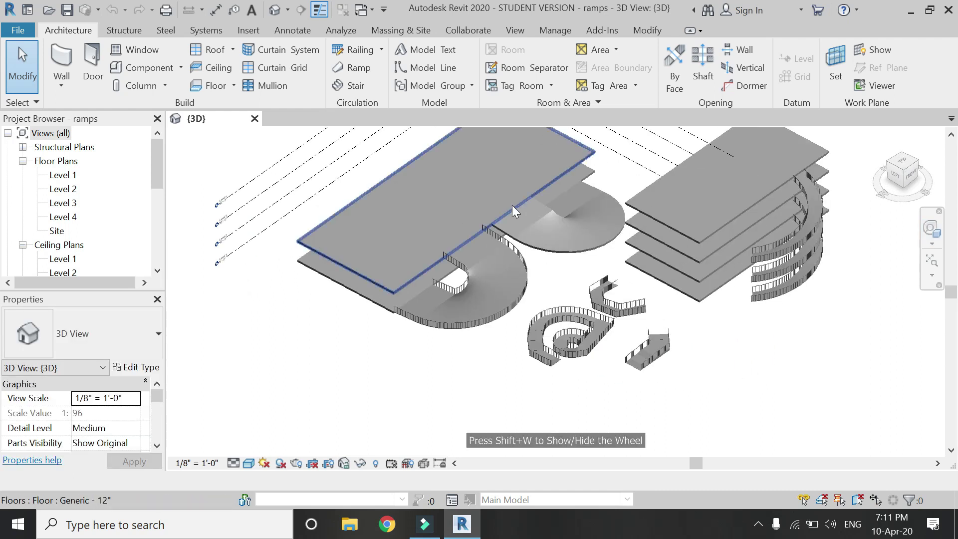
scroll(691, 395, up, 5)
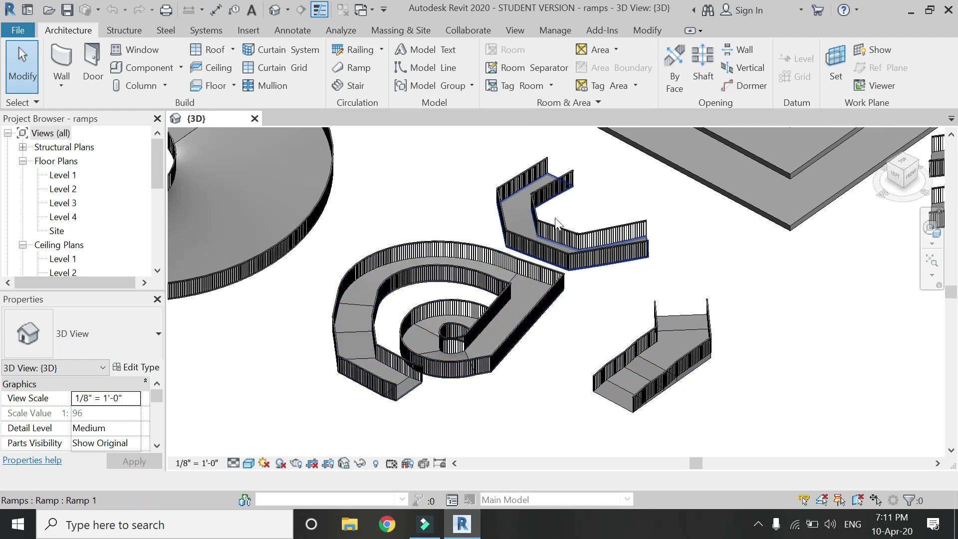
scroll(514, 320, down, 5)
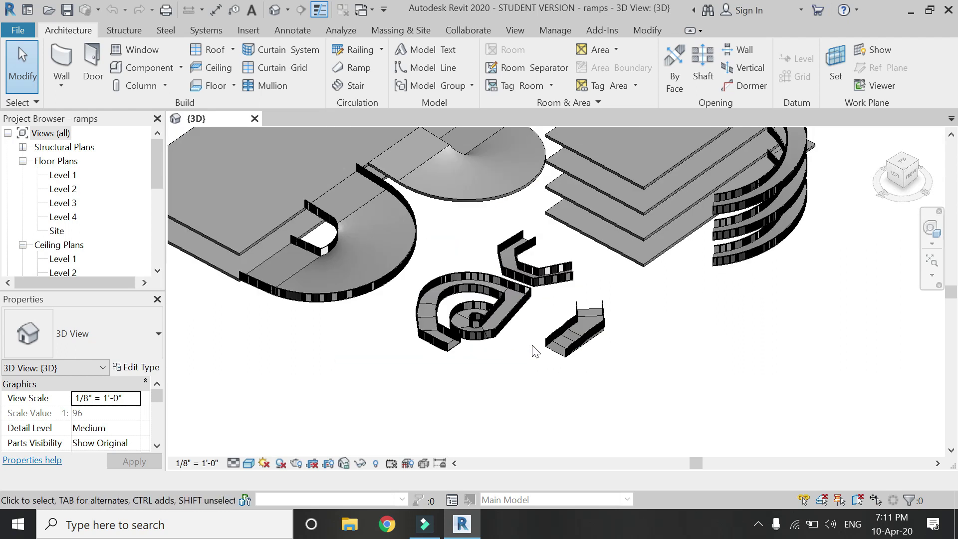
scroll(701, 210, up, 2)
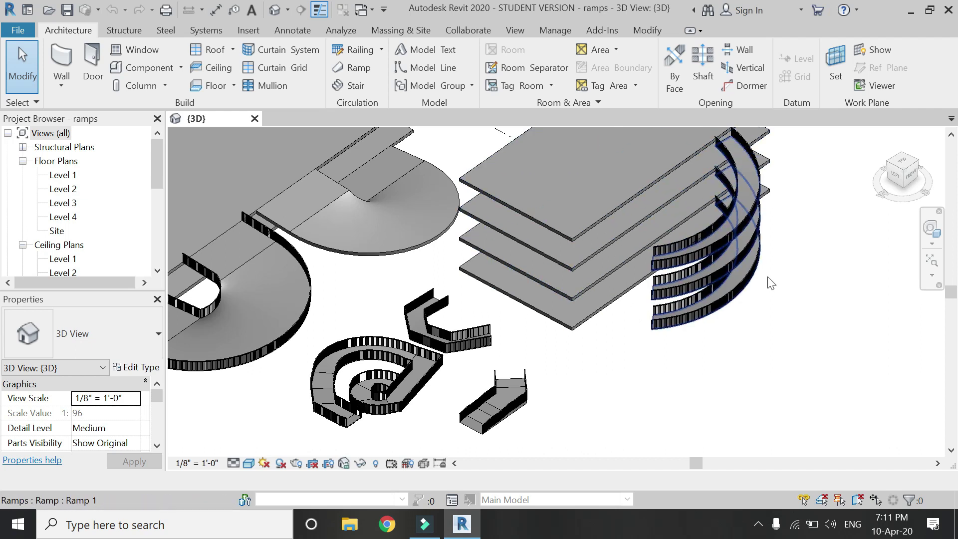
scroll(765, 278, down, 2)
scroll(397, 268, up, 3)
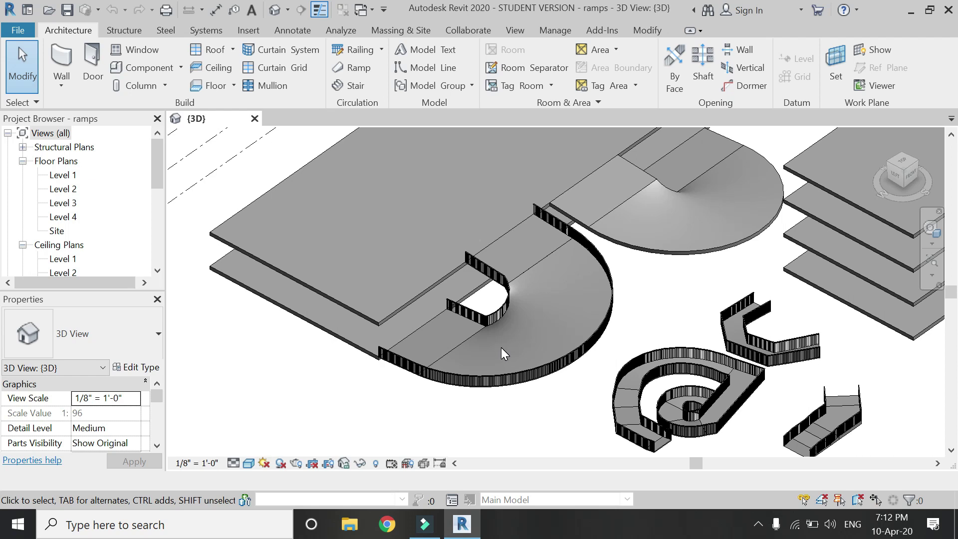
scroll(660, 220, down, 2)
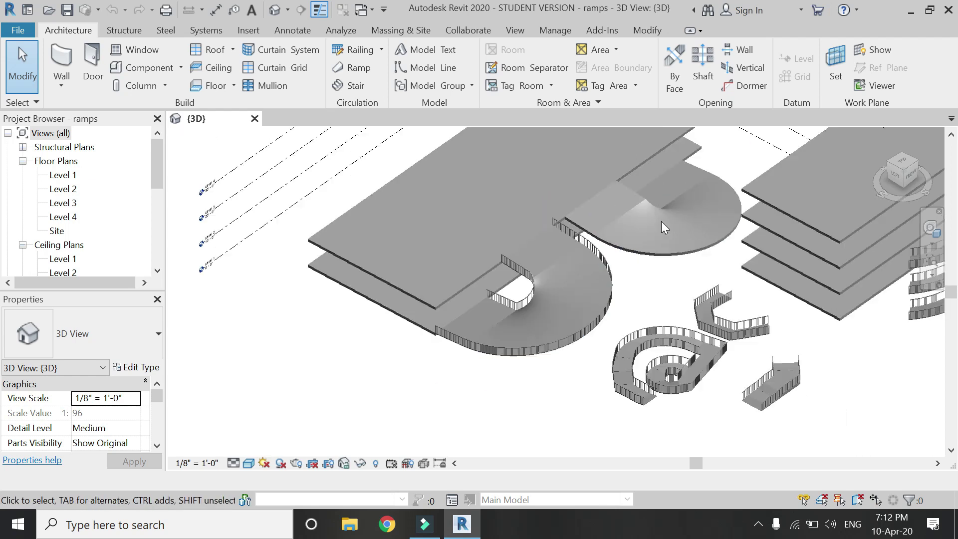
scroll(662, 223, up, 2)
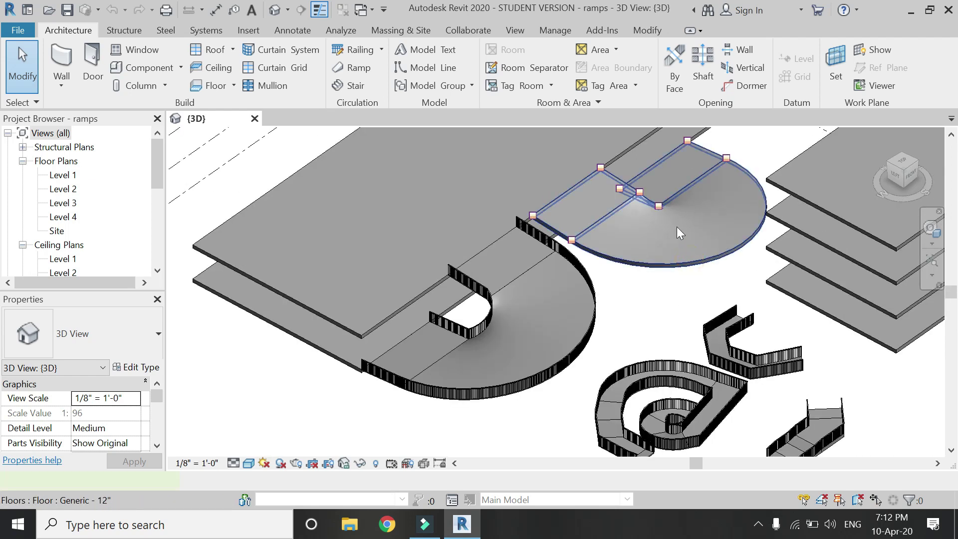
click(676, 226)
click(663, 250)
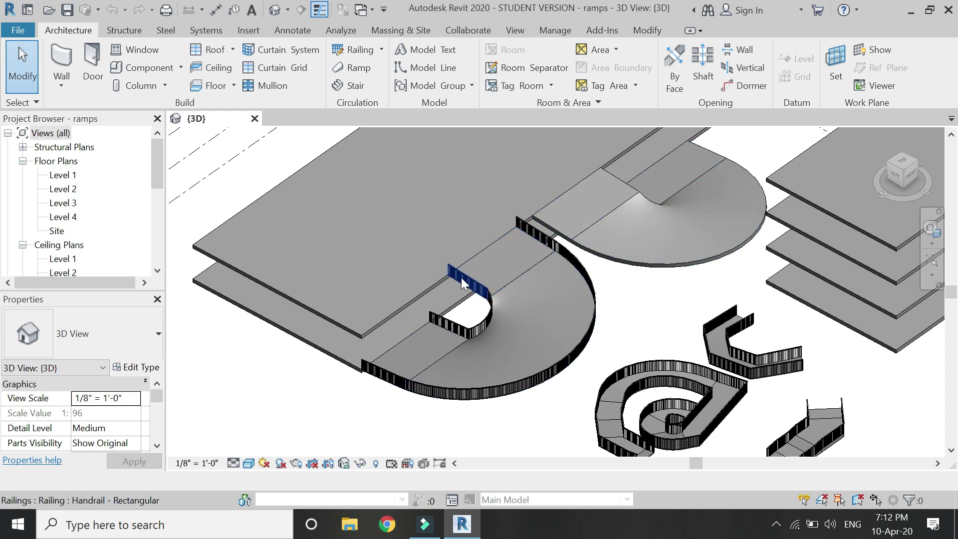
scroll(460, 277, down, 2)
scroll(623, 349, down, 2)
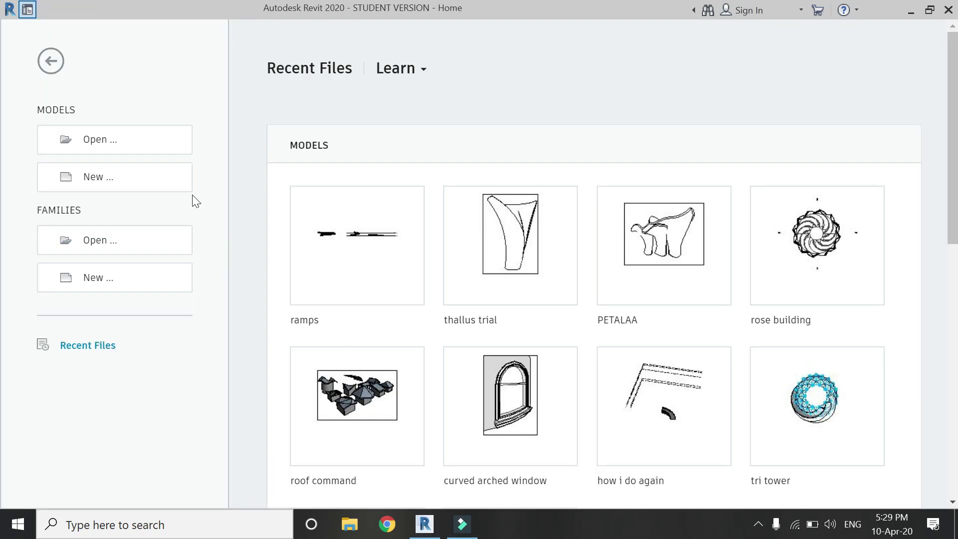
Step: Create a new project from the Architectural Template
click(155, 178)
click(351, 229)
click(372, 258)
click(435, 311)
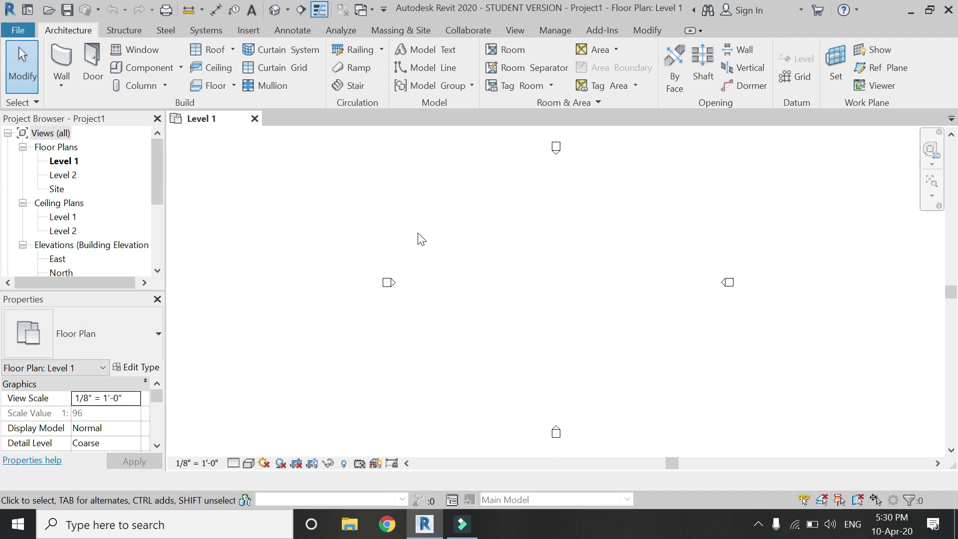
Step: Start a new ramp with its top level set to None
click(352, 70)
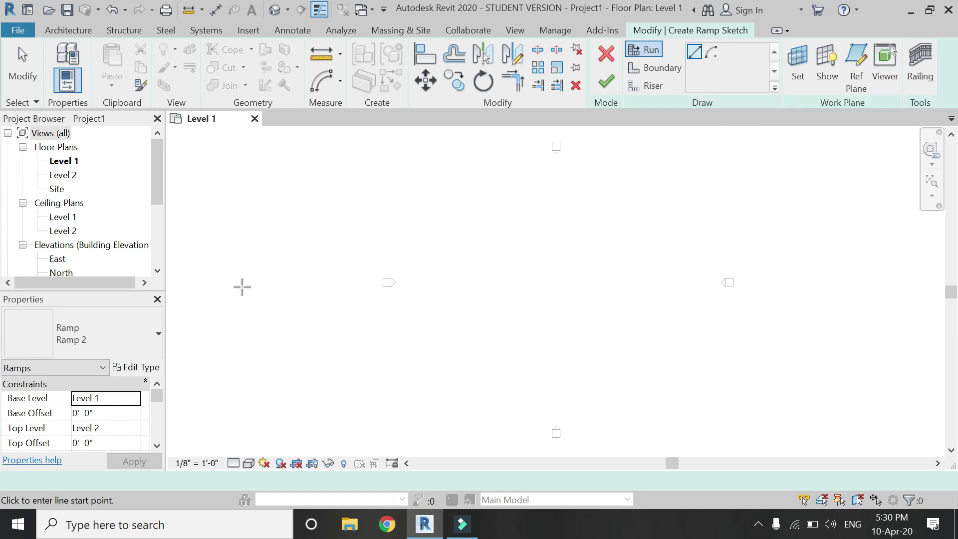
scroll(123, 405, down, 1)
scroll(123, 404, up, 1)
click(135, 428)
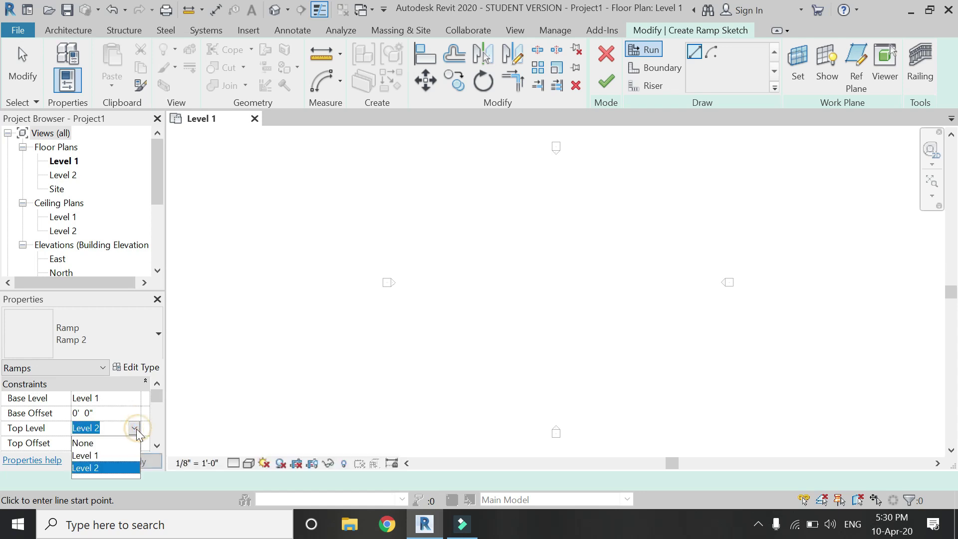
click(90, 442)
Step: Show the ramp's up arrow, set its width to 6', and open its type properties
scroll(120, 420, down, 3)
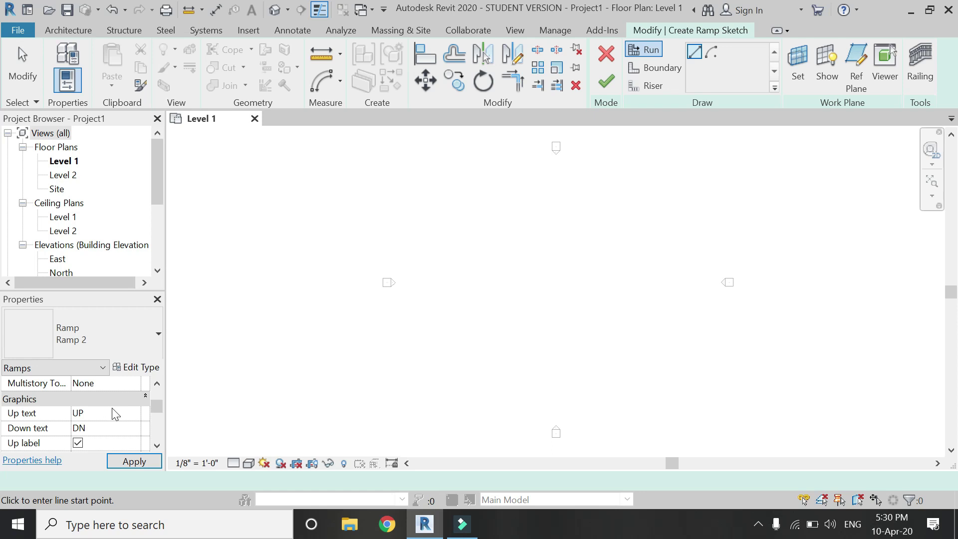
scroll(116, 413, up, 2)
scroll(122, 424, down, 2)
scroll(115, 401, down, 3)
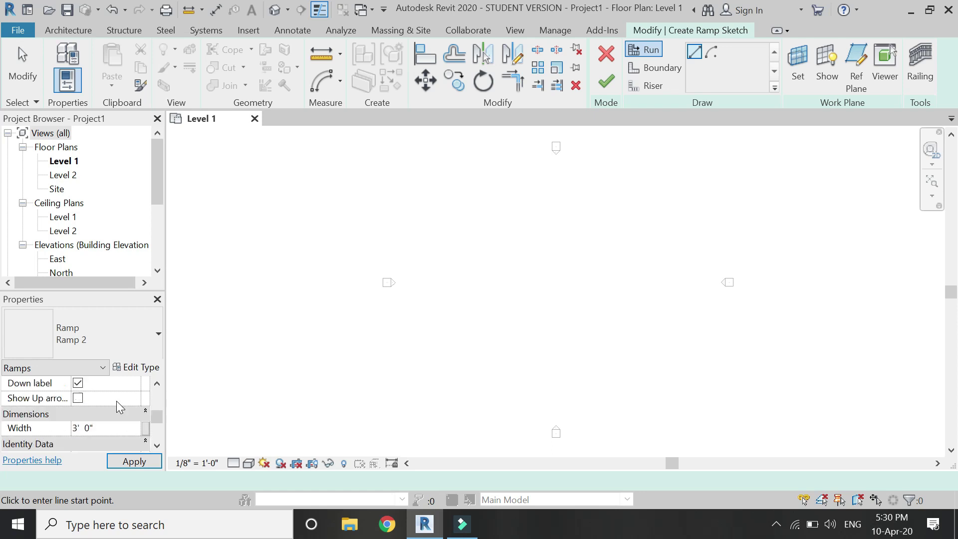
click(80, 397)
click(116, 428)
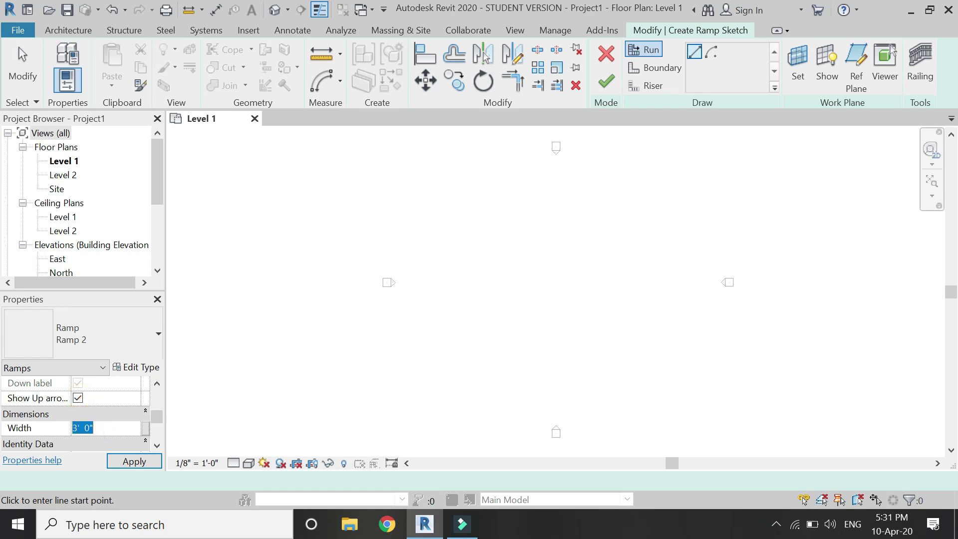
key(Return)
scroll(116, 425, down, 1)
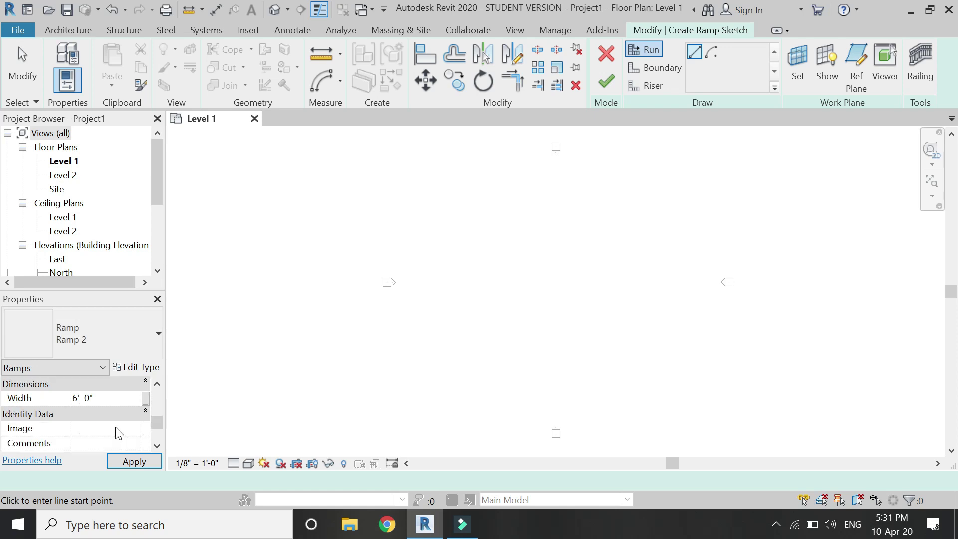
scroll(115, 427, up, 5)
click(134, 368)
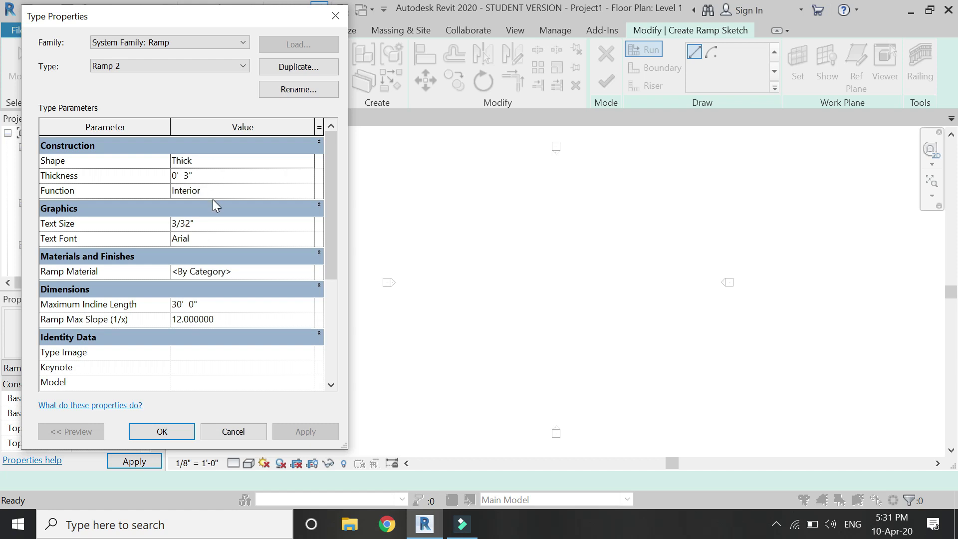
Step: Set the ramp type to Exterior function, 3' maximum incline length, and Ramp Max Slope 16
click(308, 191)
click(185, 216)
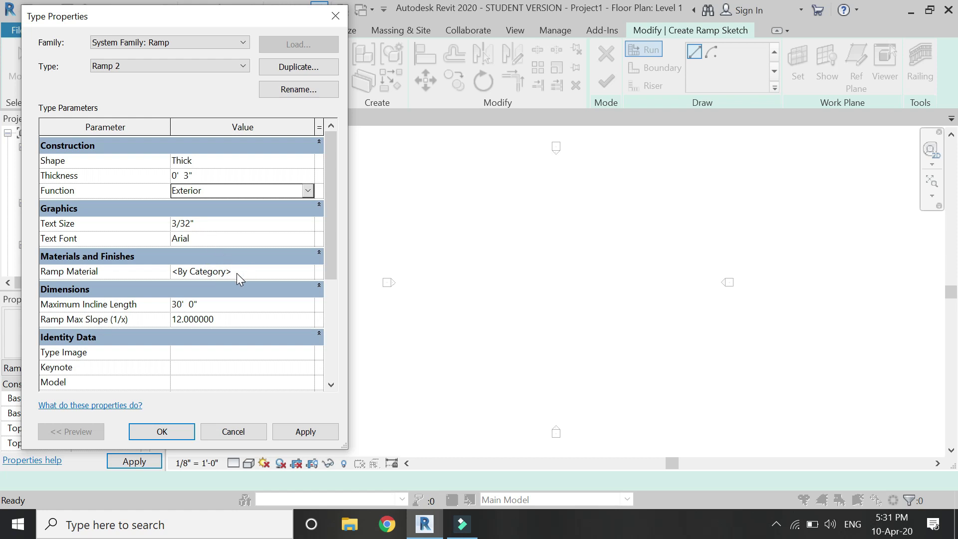
click(231, 305)
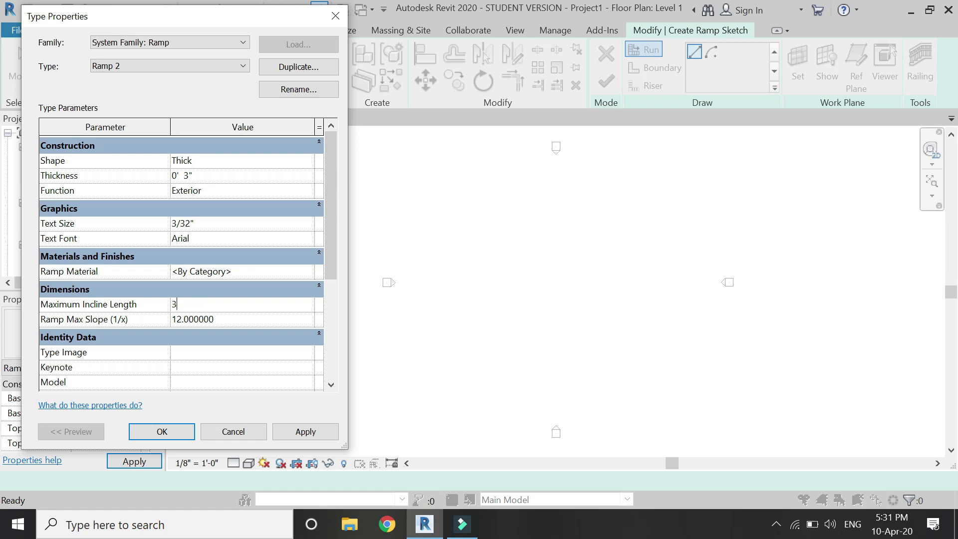
click(242, 321)
text(16)
key(Return)
click(164, 431)
Step: Sketch two straight runs and one angled run on Level 1, then finish the ramp
scroll(422, 285, up, 4)
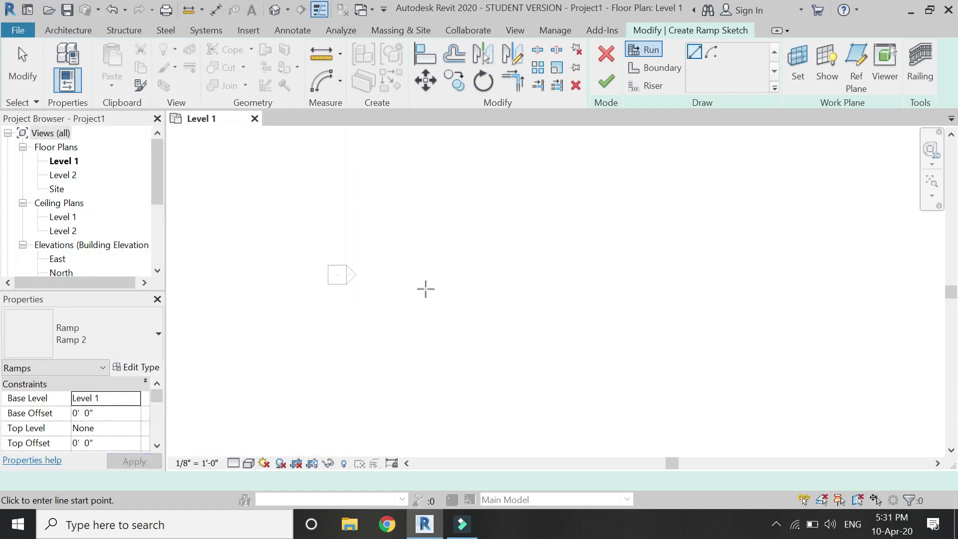
click(344, 278)
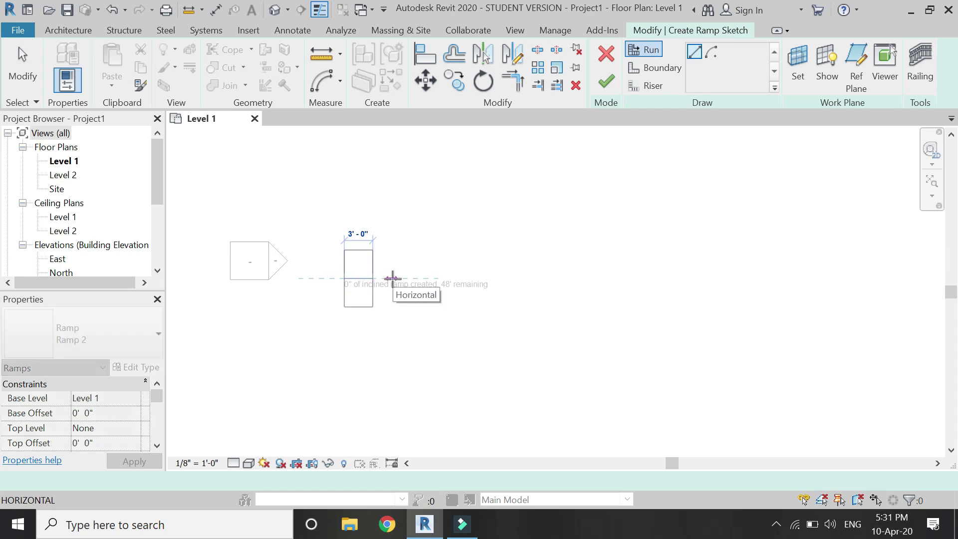
click(392, 278)
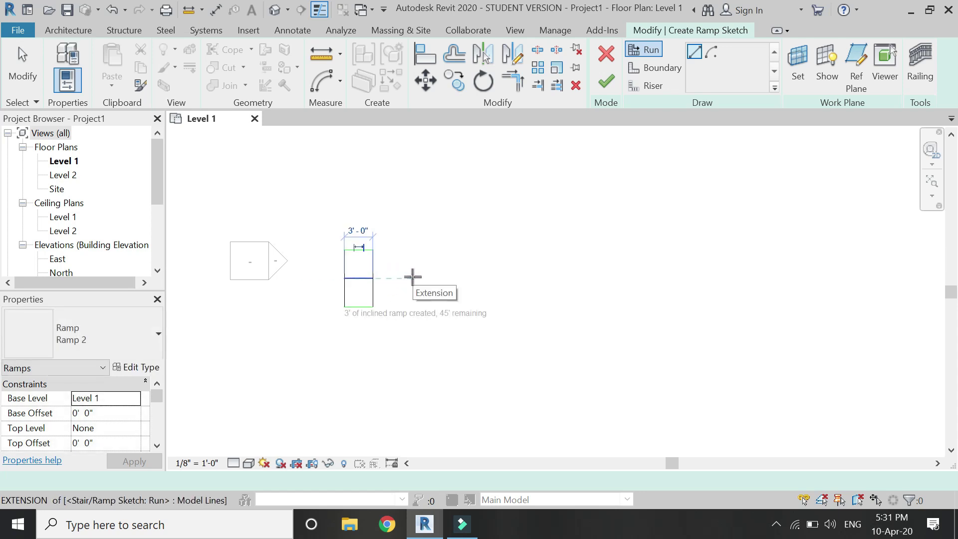
click(412, 278)
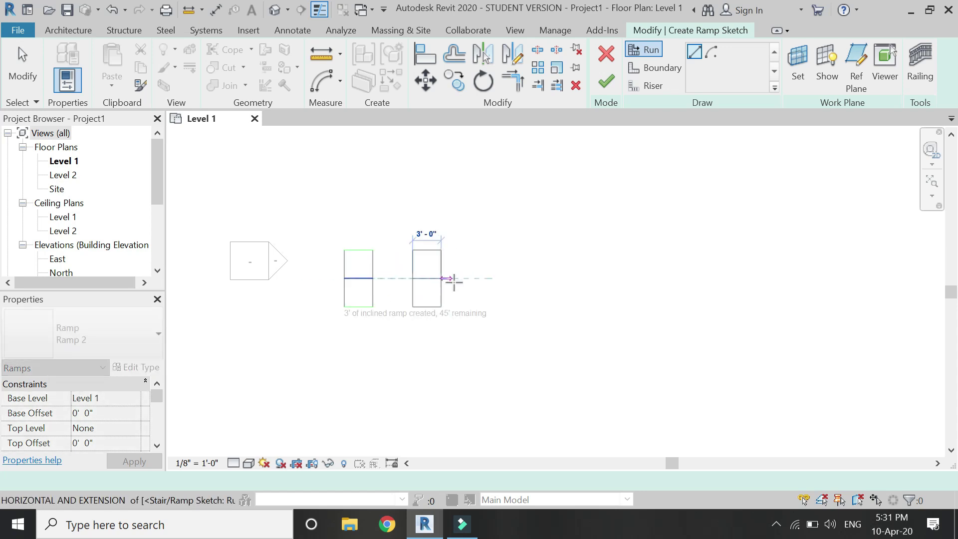
click(469, 278)
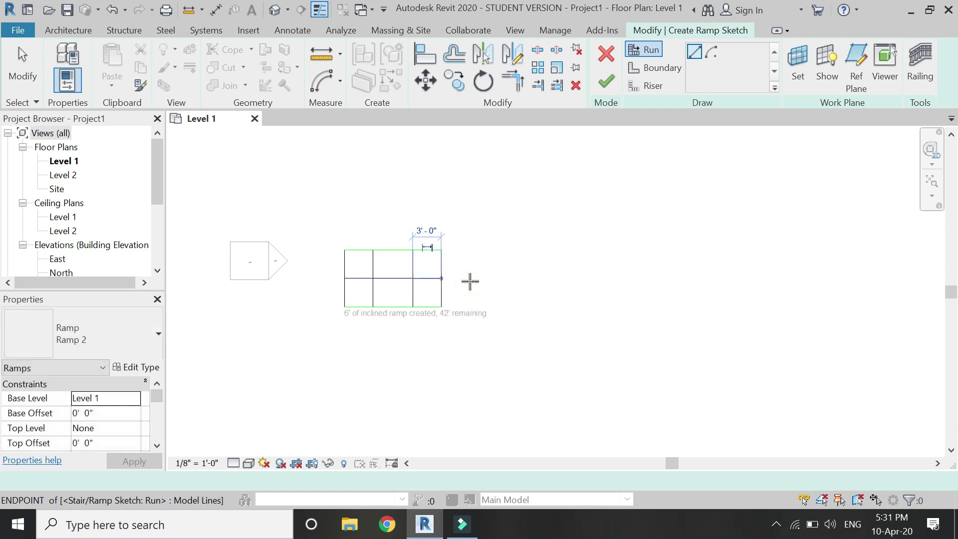
click(532, 301)
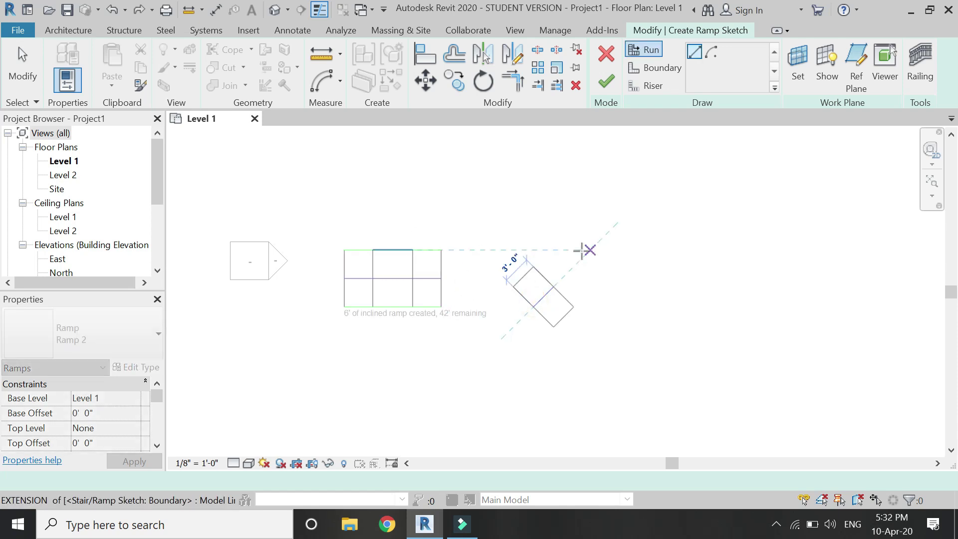
click(523, 241)
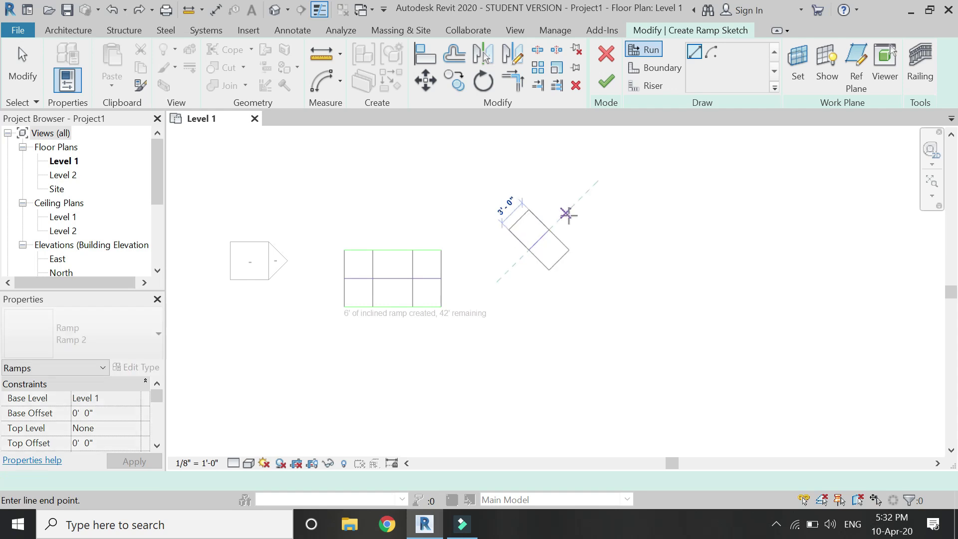
click(568, 215)
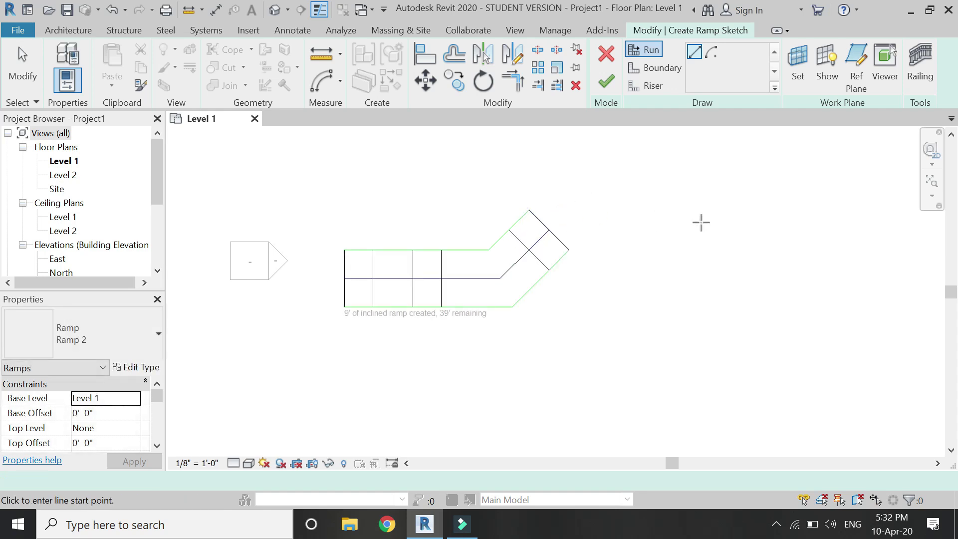
key(Escape)
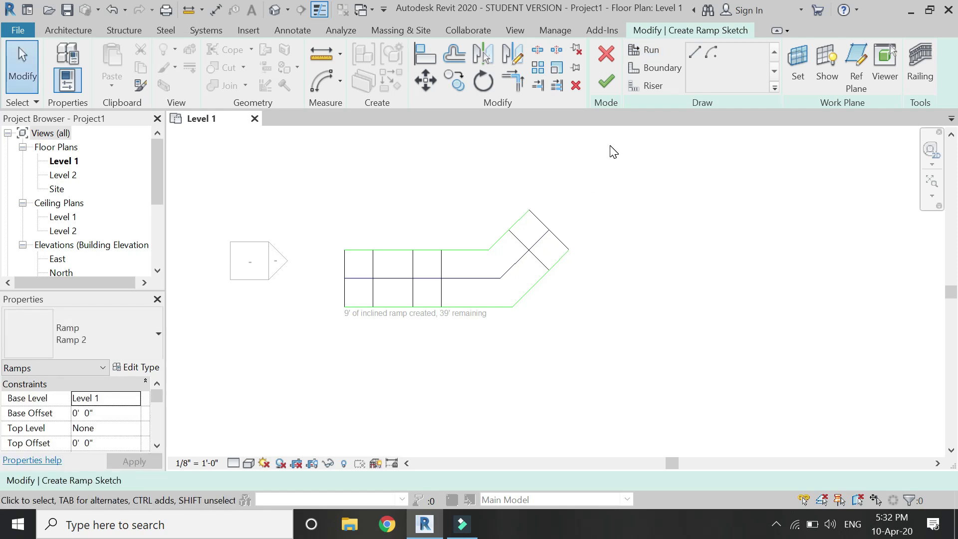
click(605, 82)
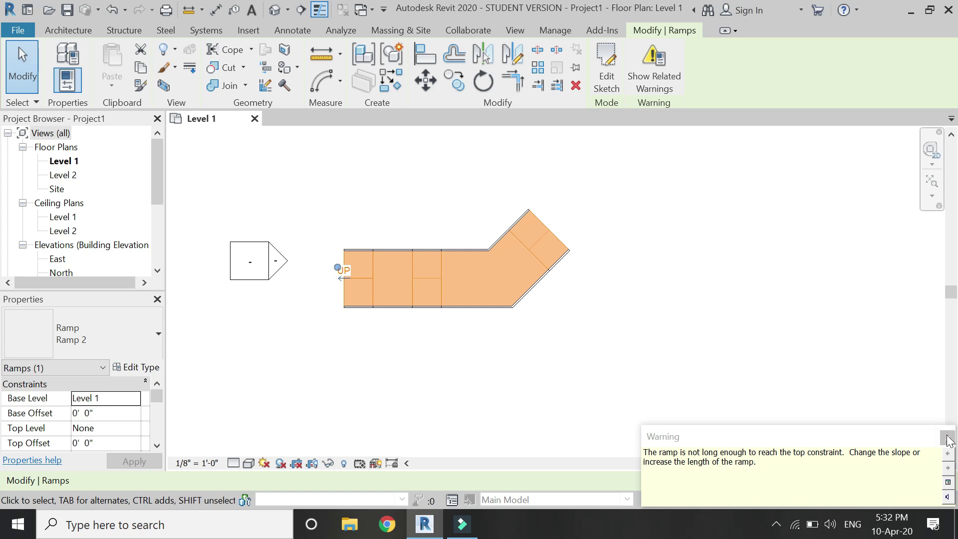
click(947, 439)
Step: Open the North elevation and select the ramp there
key(Escape)
scroll(111, 253, down, 1)
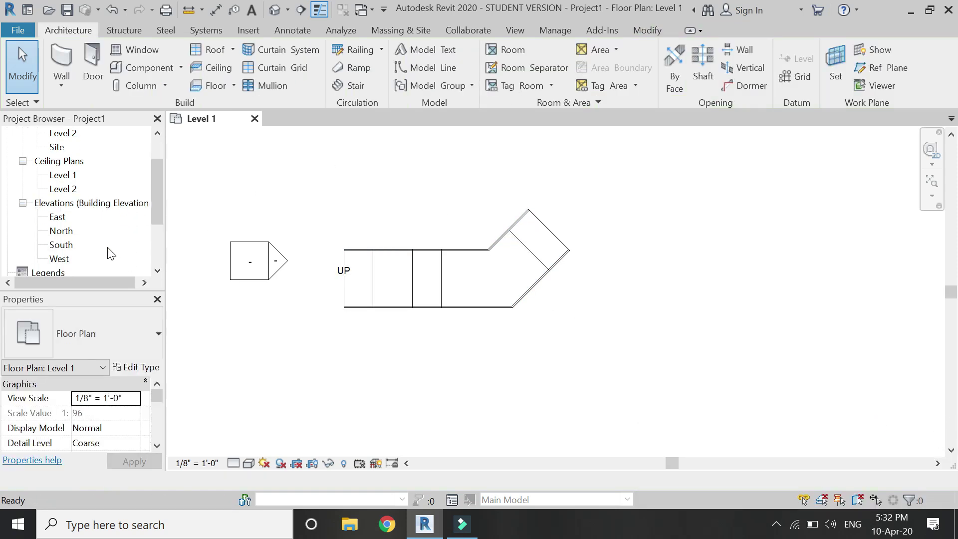
double_click(61, 231)
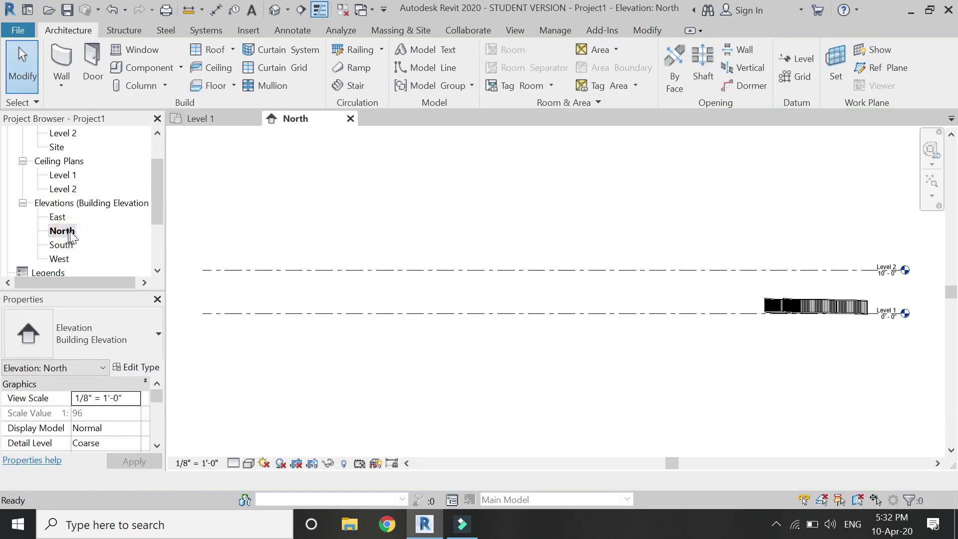
scroll(588, 348, up, 5)
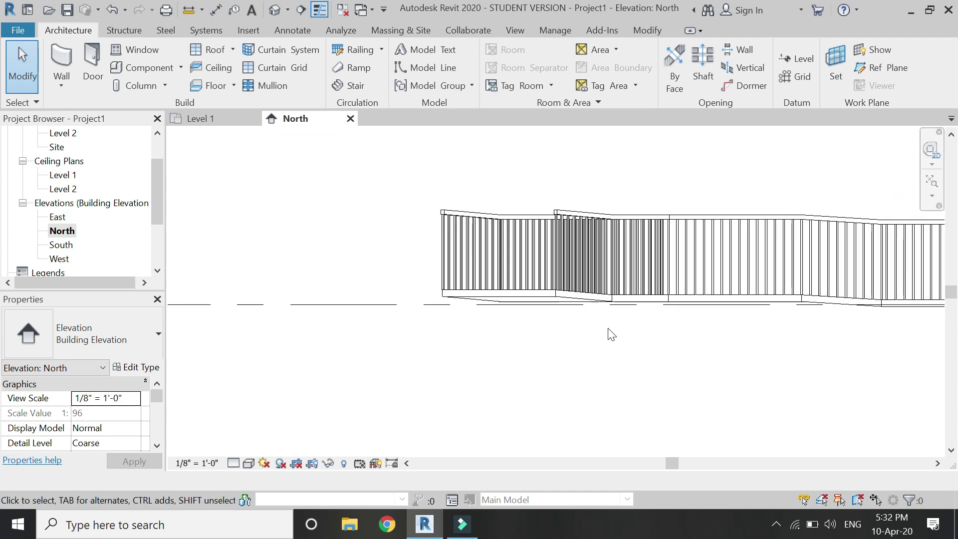
scroll(508, 299, down, 1)
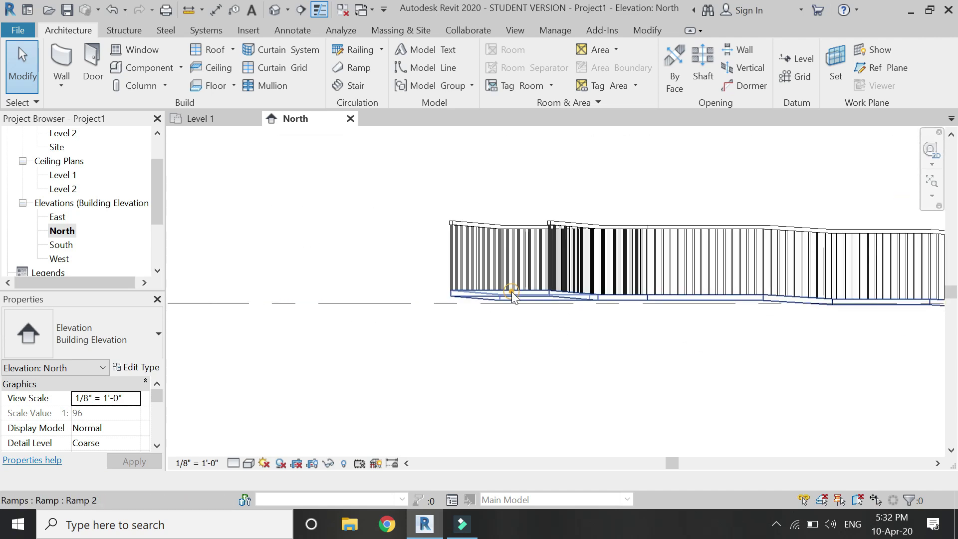
click(510, 292)
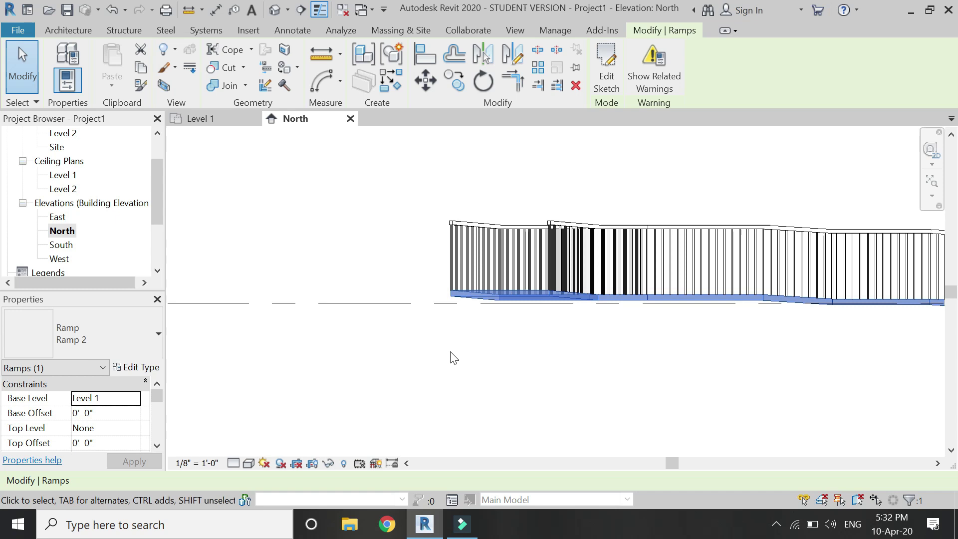
click(487, 327)
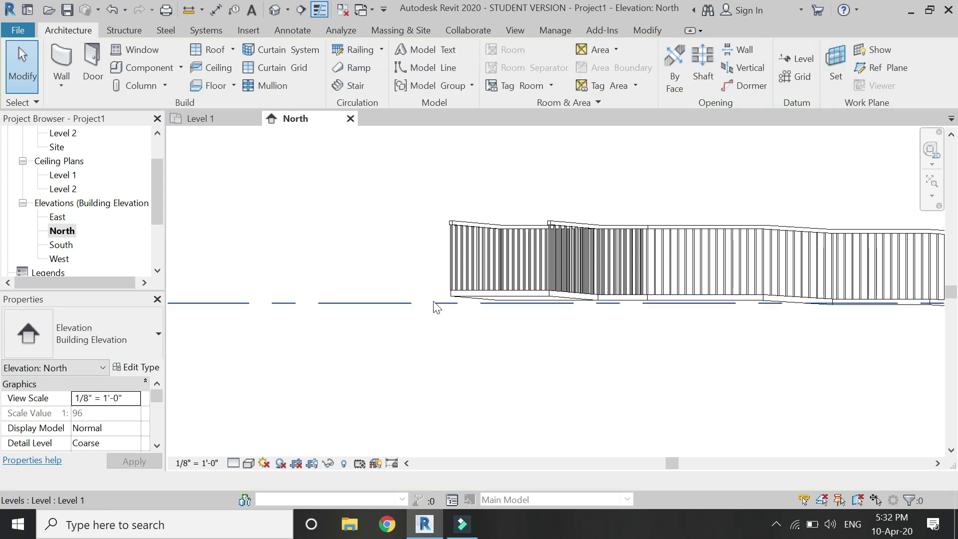
click(475, 300)
Step: Change Ramp 2's Ramp Max Slope from 16 to 6 and apply it
click(132, 368)
click(225, 319)
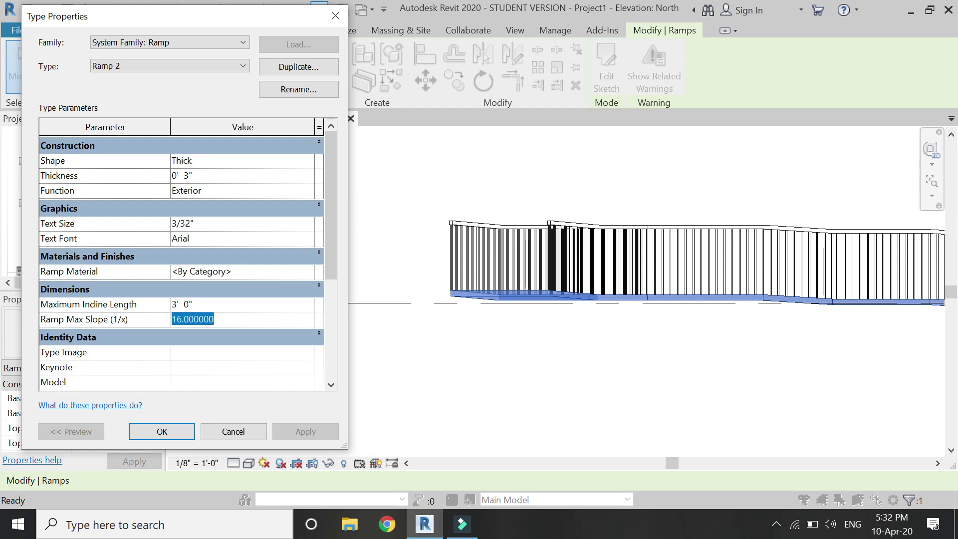
text(6)
key(Return)
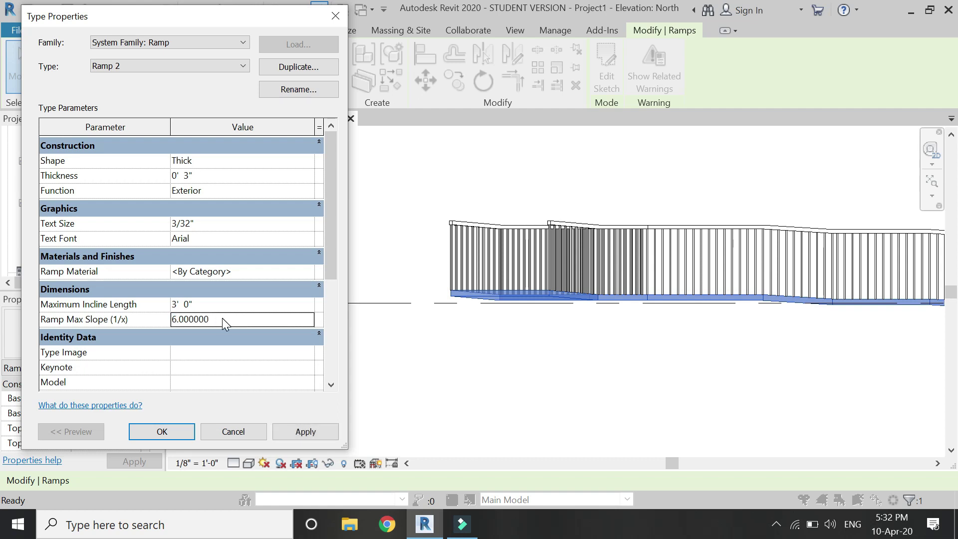
click(305, 431)
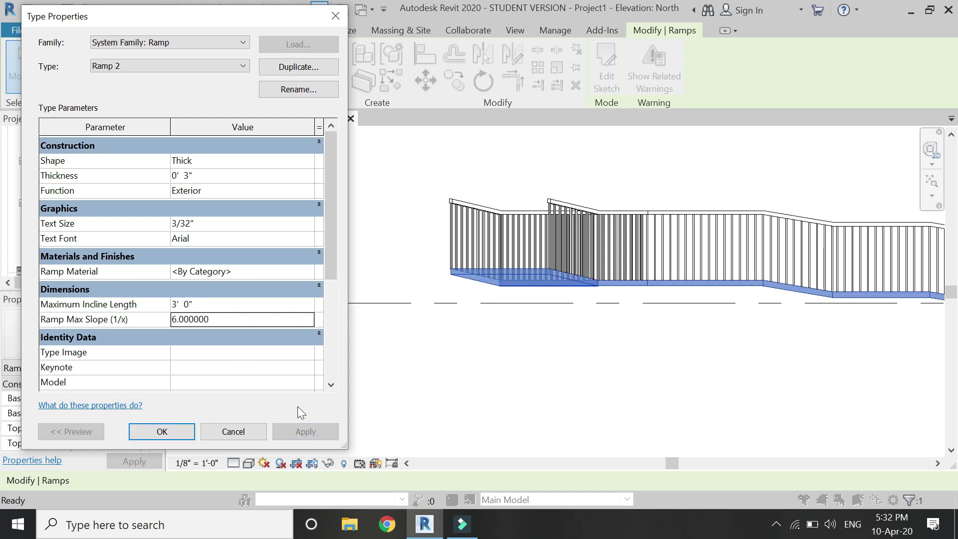
click(162, 431)
click(370, 326)
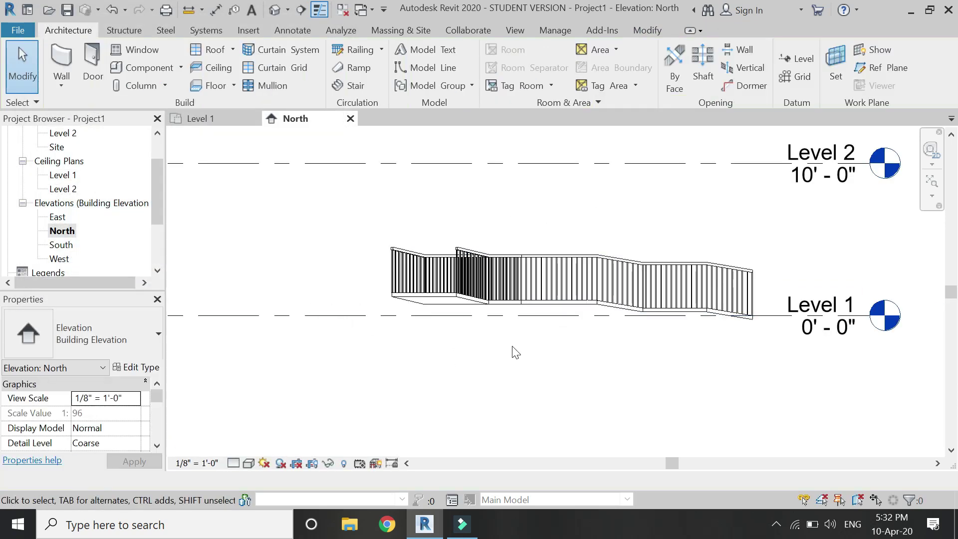
Step: Set the ramp's width to 8' 0" from the Level 1 plan
click(229, 119)
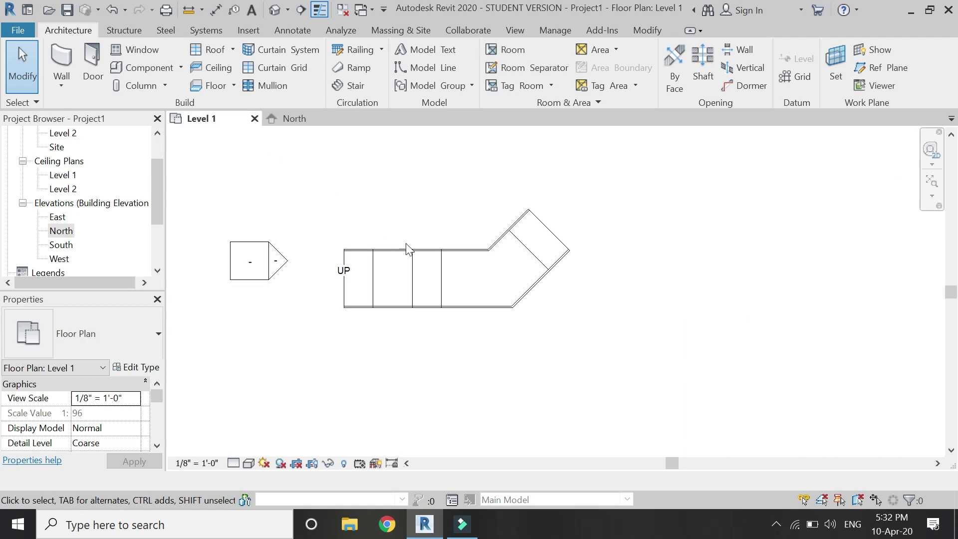
click(337, 268)
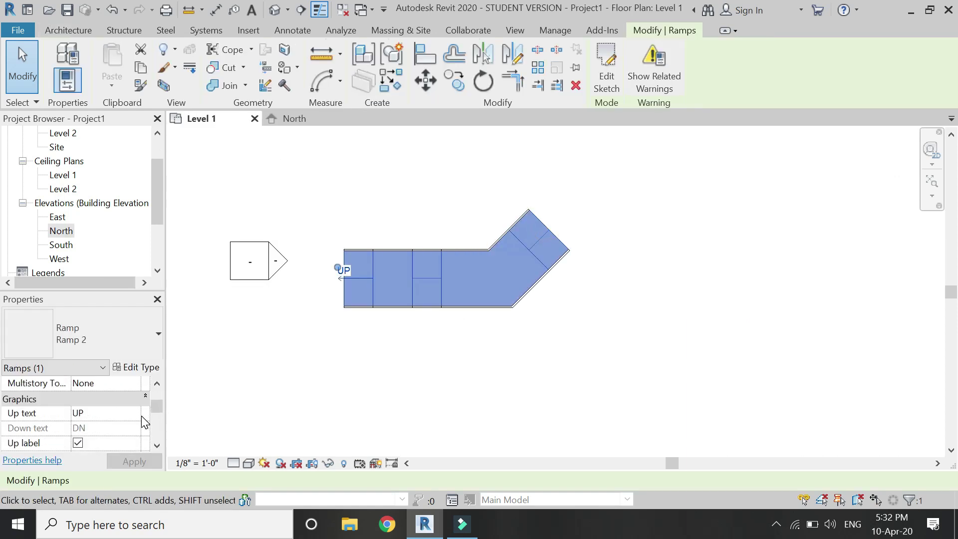
scroll(144, 422, down, 2)
click(124, 428)
text(8'  0")
click(131, 461)
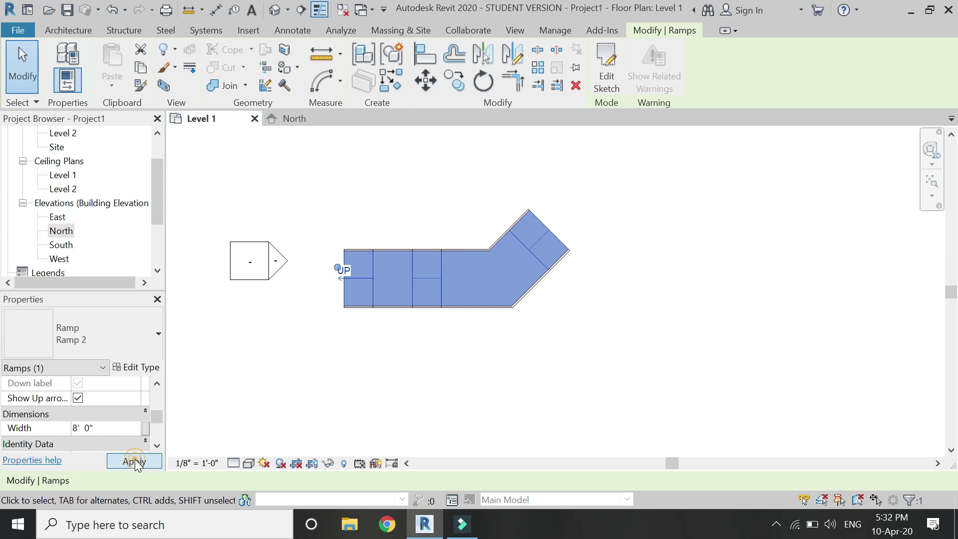
click(464, 381)
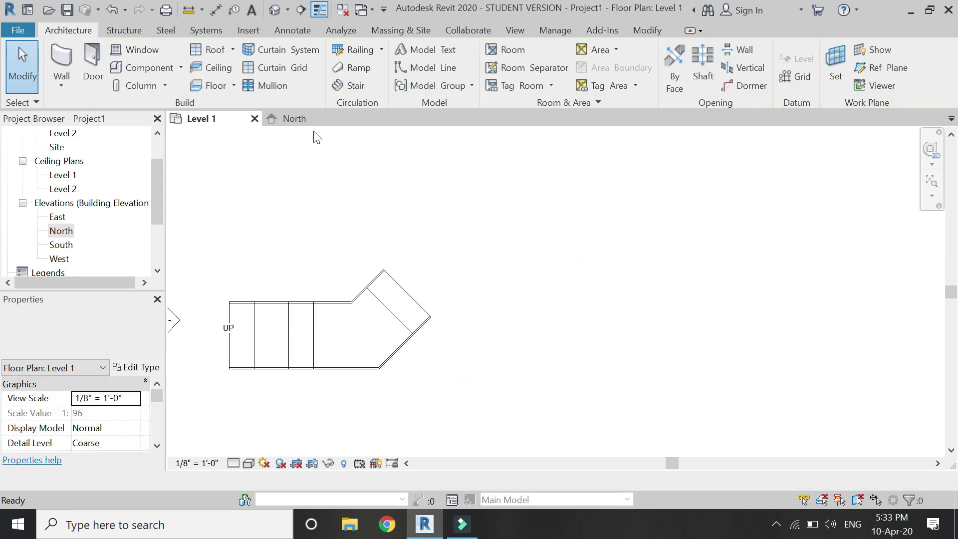
Step: Select the ramp in the North elevation and open its type properties
click(311, 118)
click(419, 300)
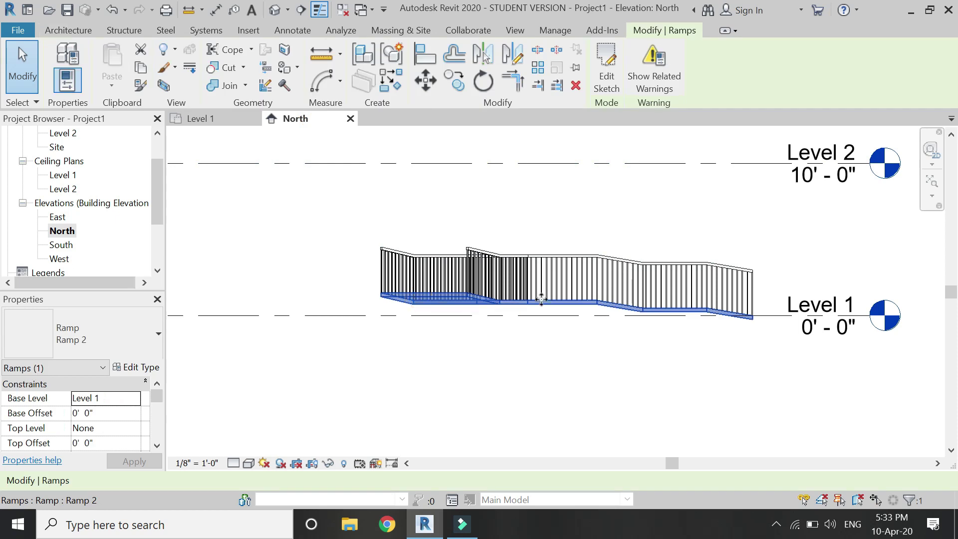
click(117, 371)
Step: Give the Ramp 2 type a 6" thickness and the Solid shape
click(215, 176)
text(6)
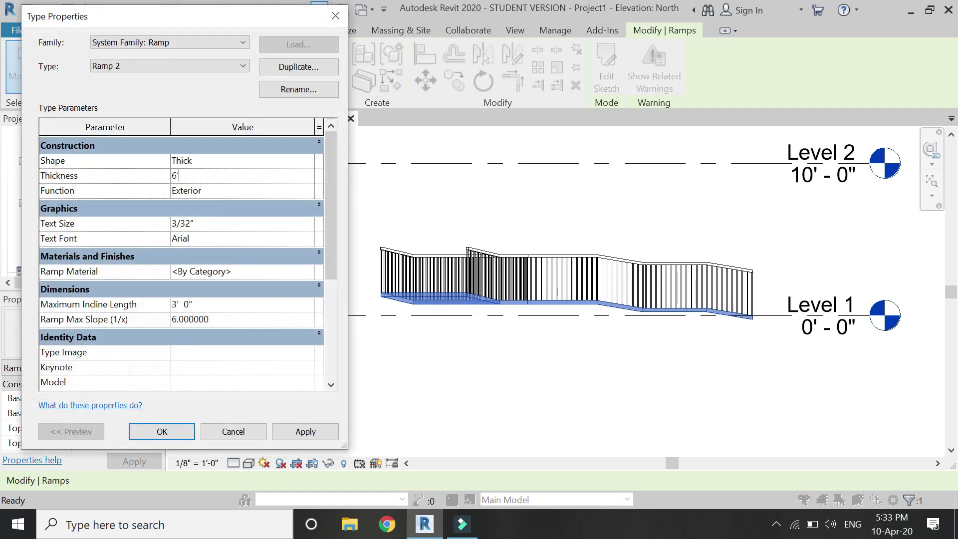
click(314, 434)
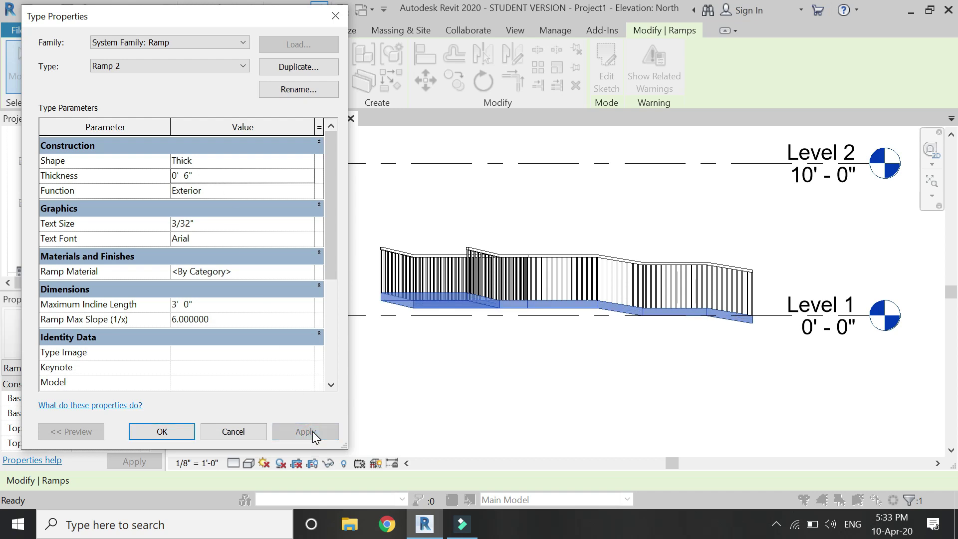
click(224, 161)
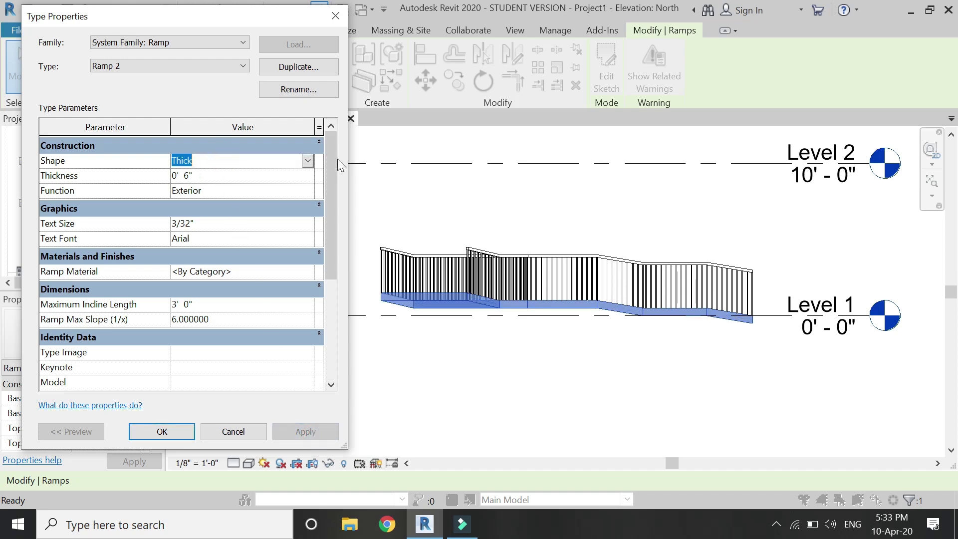
click(307, 161)
click(184, 188)
click(306, 431)
click(190, 437)
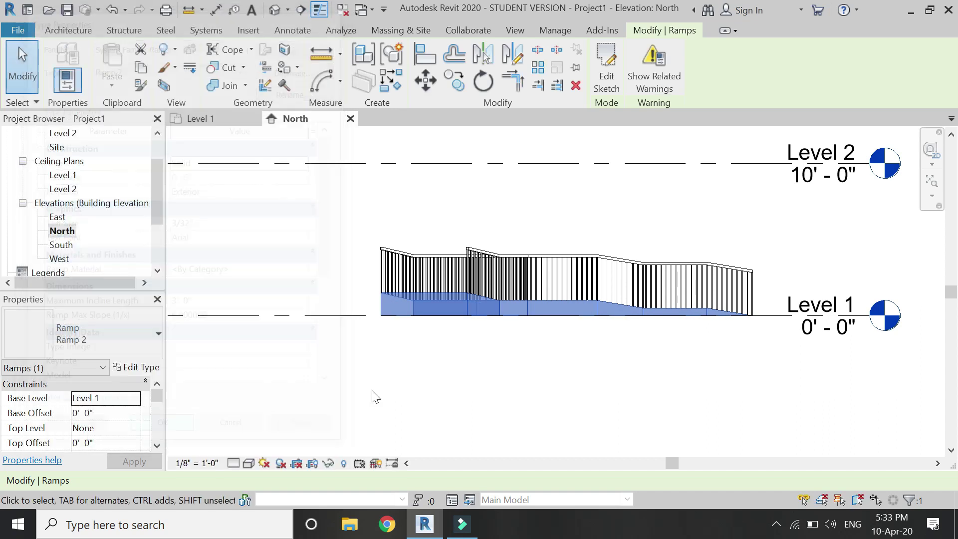
click(394, 369)
Step: Review the solid ramp in the default 3D view, then return to the Level 1 plan
scroll(556, 323, up, 2)
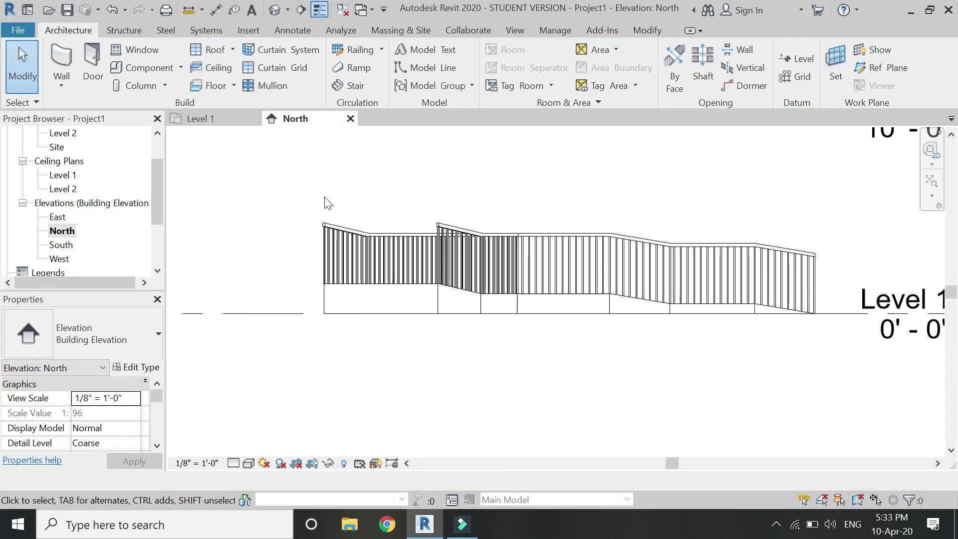
click(274, 10)
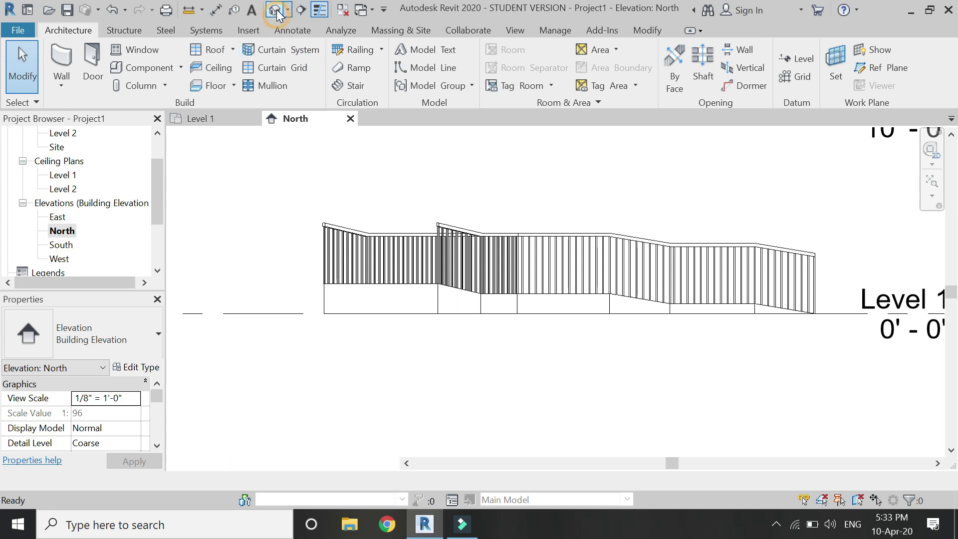
scroll(454, 243, up, 5)
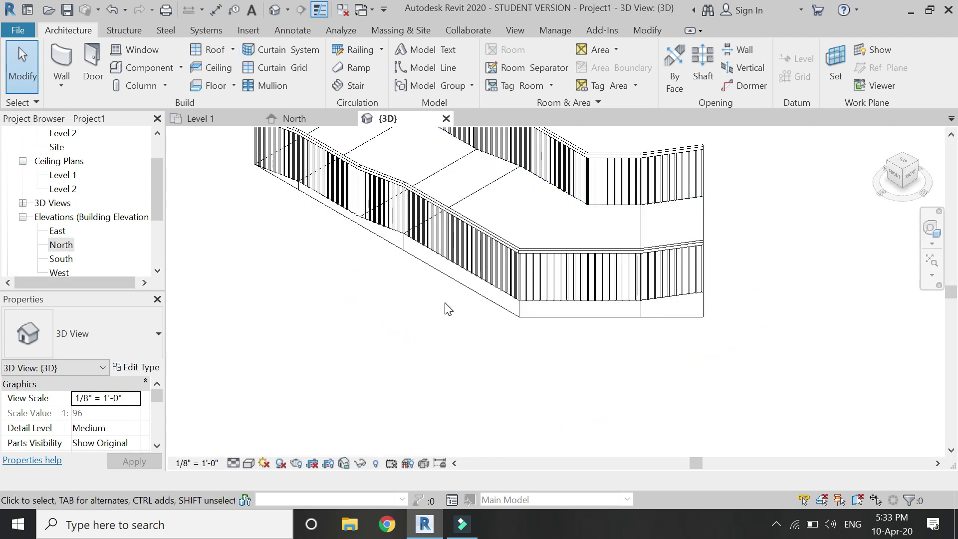
scroll(448, 308, down, 3)
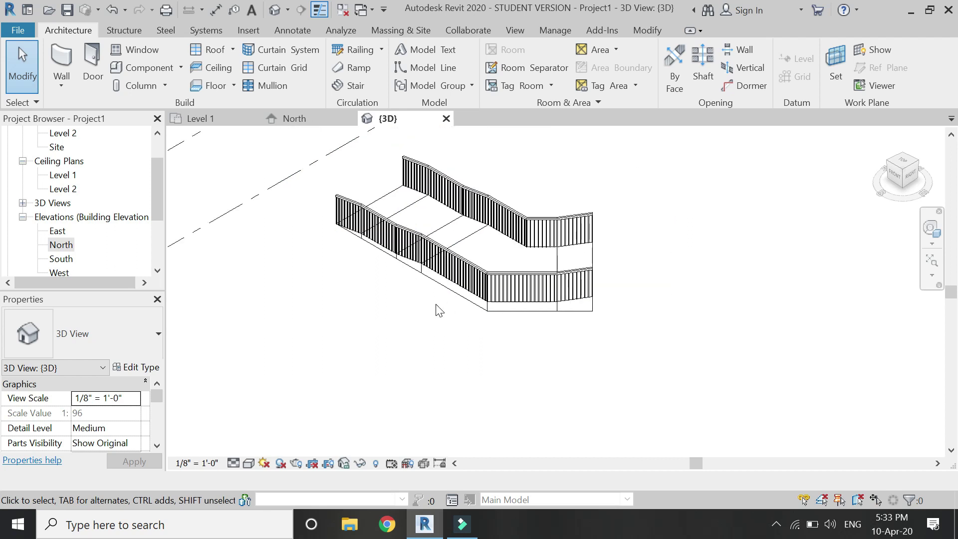
click(202, 120)
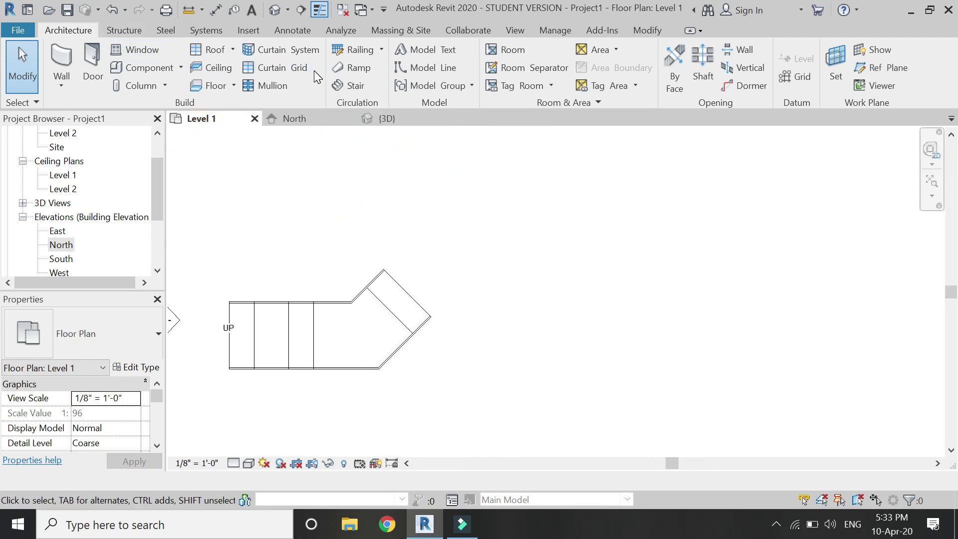
Step: Start a new ramp sketch using the Ramp 1 type
click(342, 66)
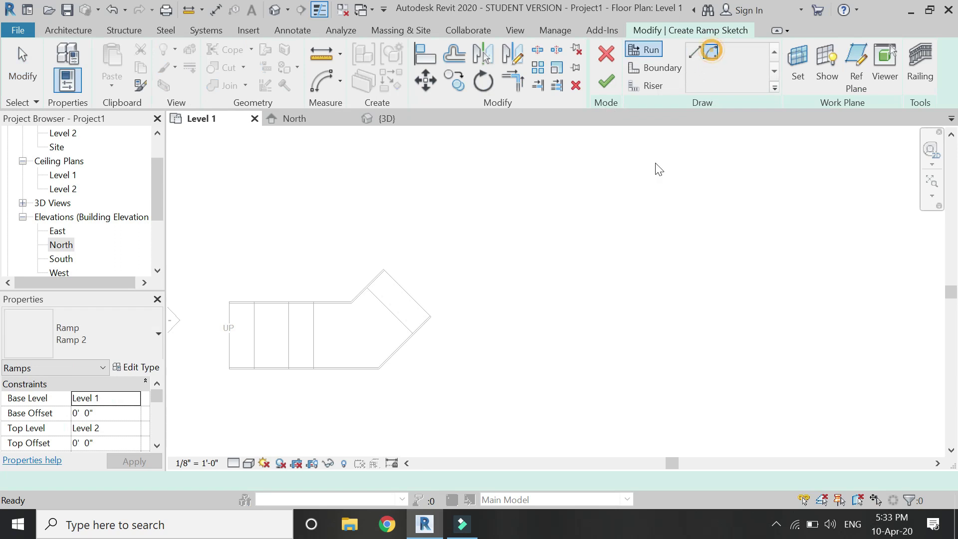
click(106, 342)
click(106, 342)
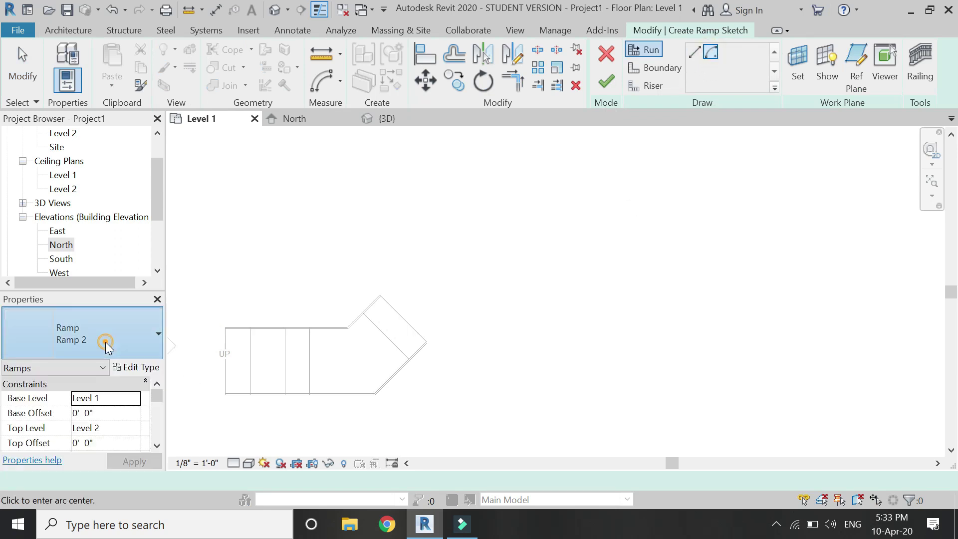
click(90, 407)
Step: Check the Ramp 1 type properties and close them unchanged
click(155, 369)
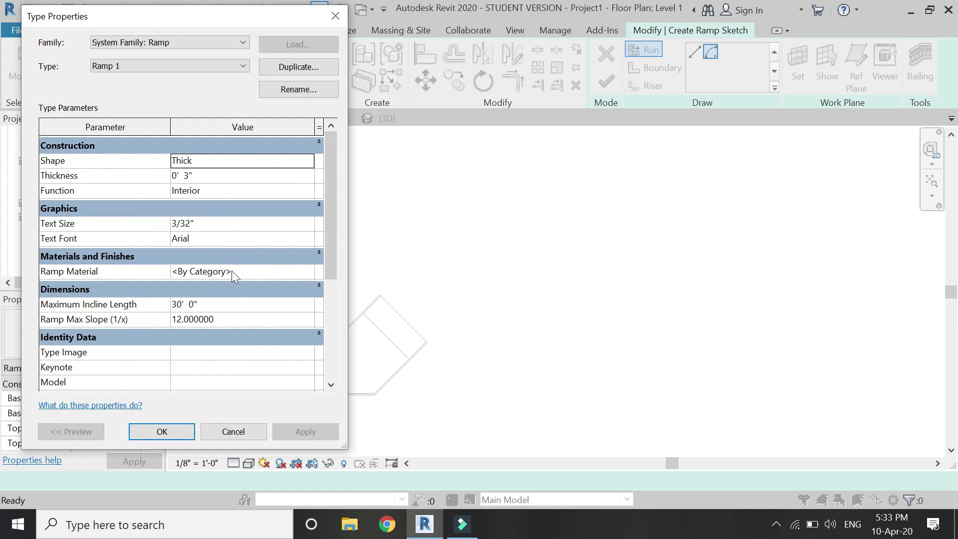
click(243, 304)
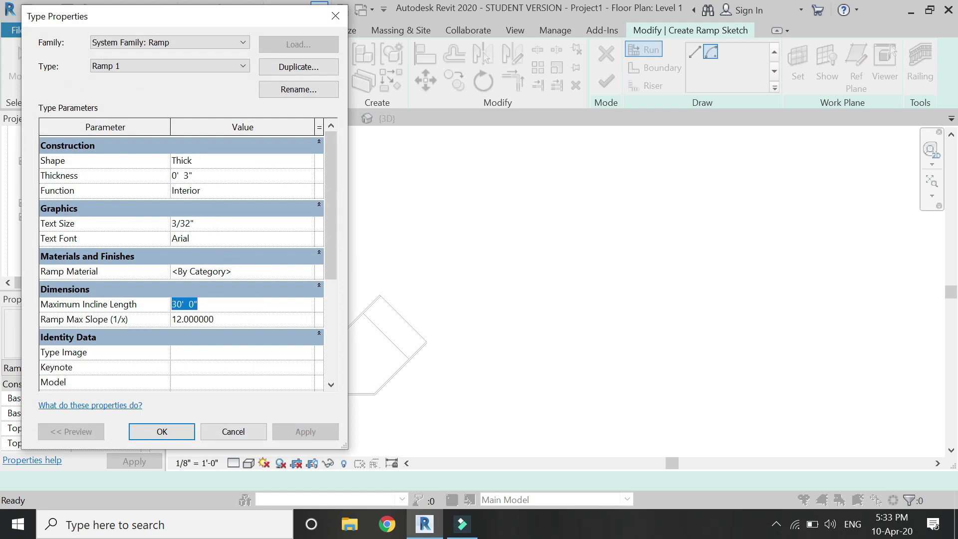
key(Return)
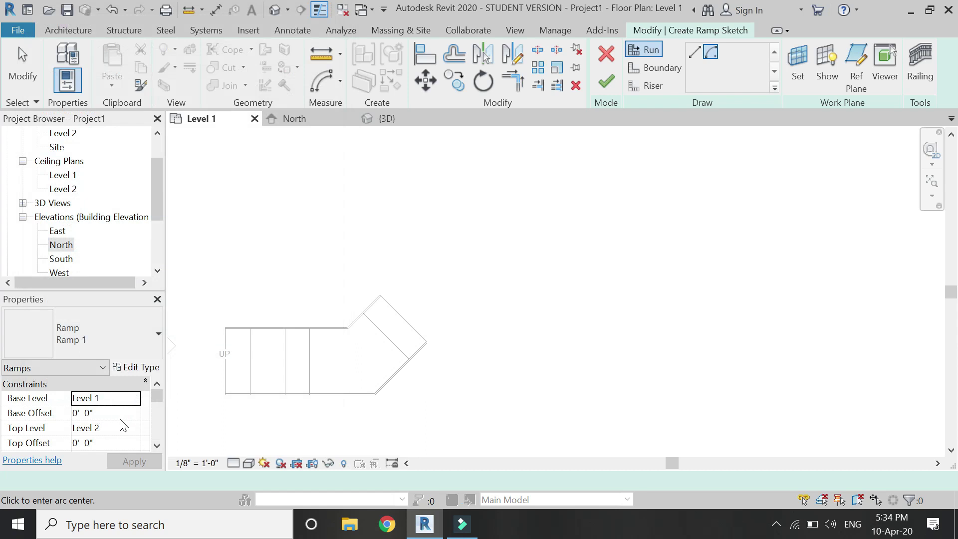
scroll(115, 435, down, 2)
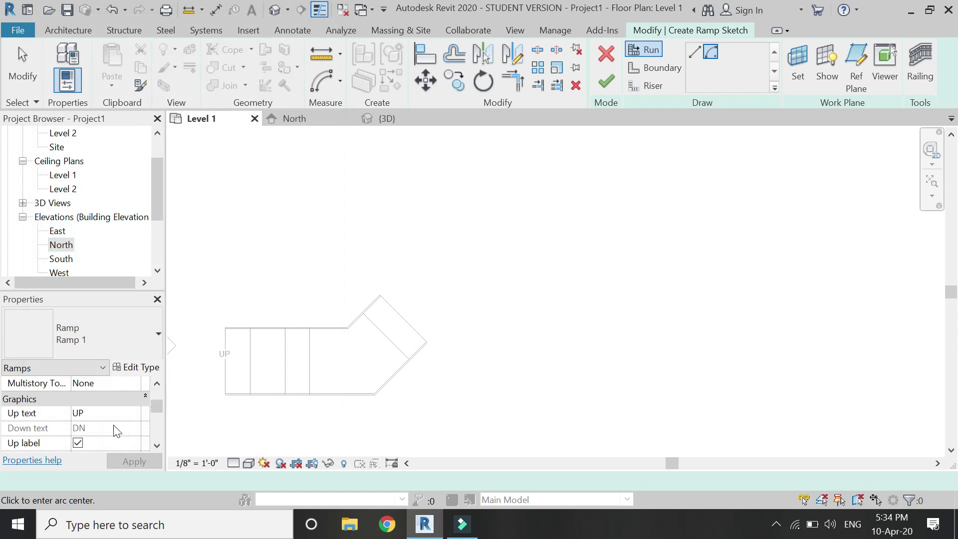
scroll(131, 412, down, 2)
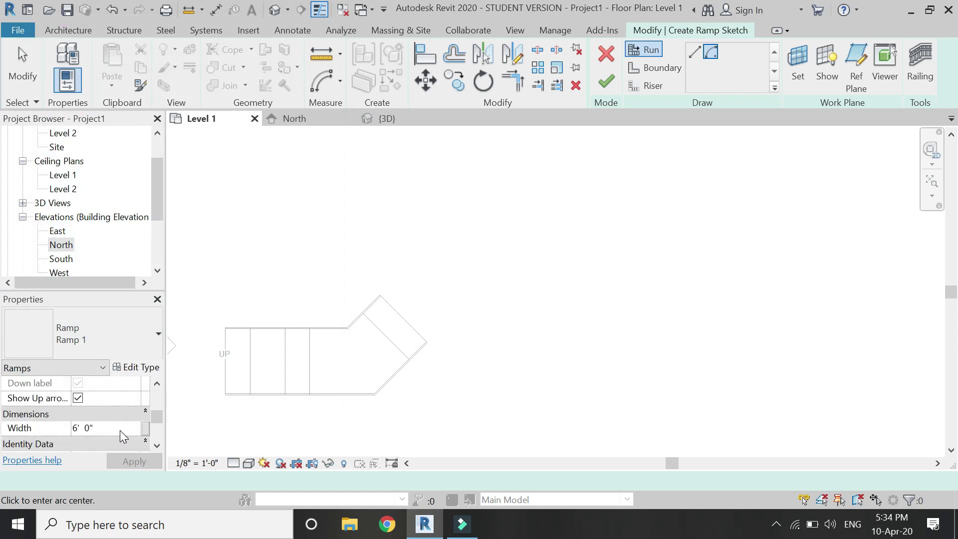
key(Escape)
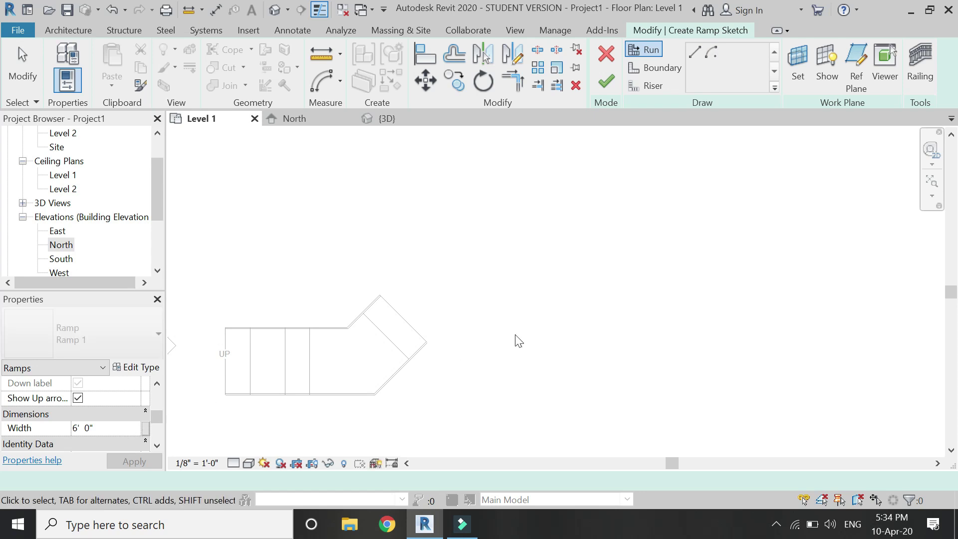
scroll(614, 259, up, 1)
Step: Draw the first curved run from a centre point with a 6' radius and 90° sweep
click(710, 53)
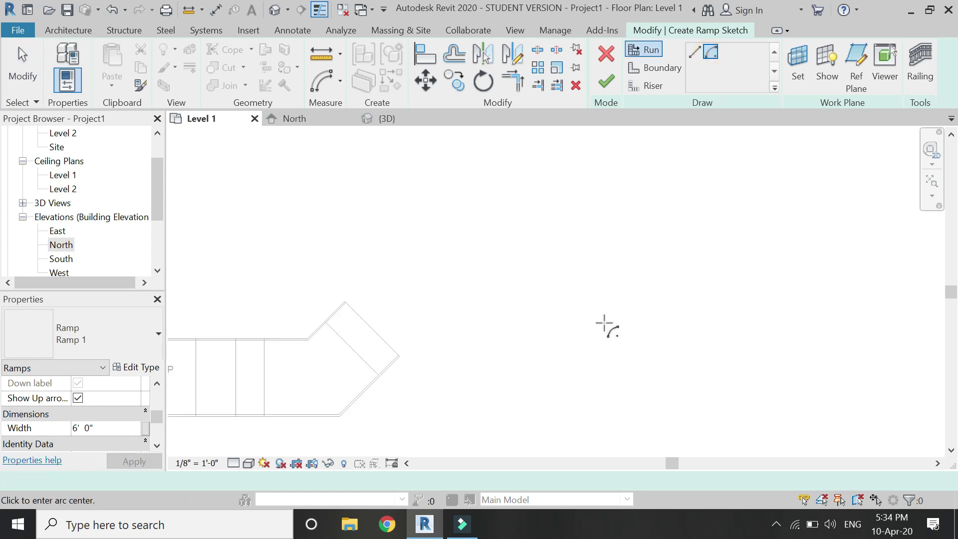
click(654, 293)
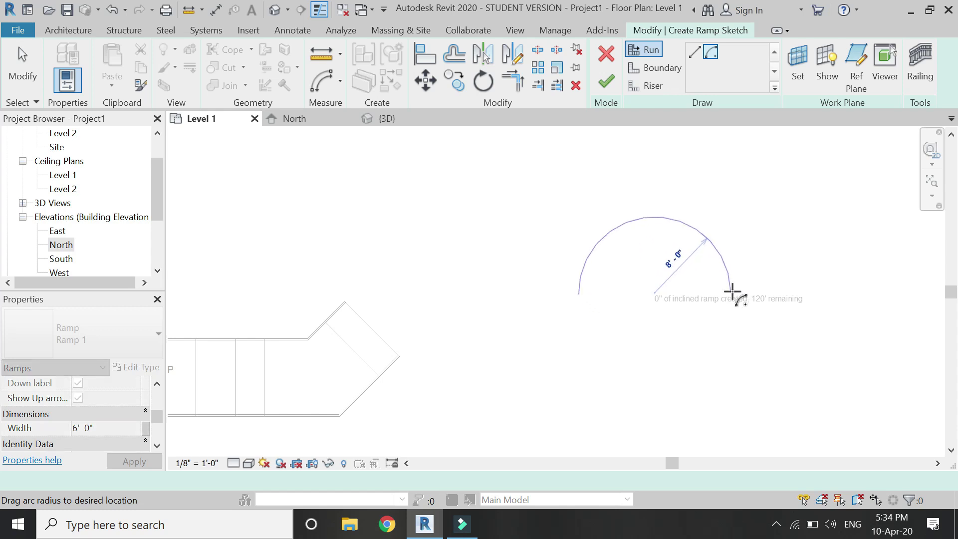
text(6)
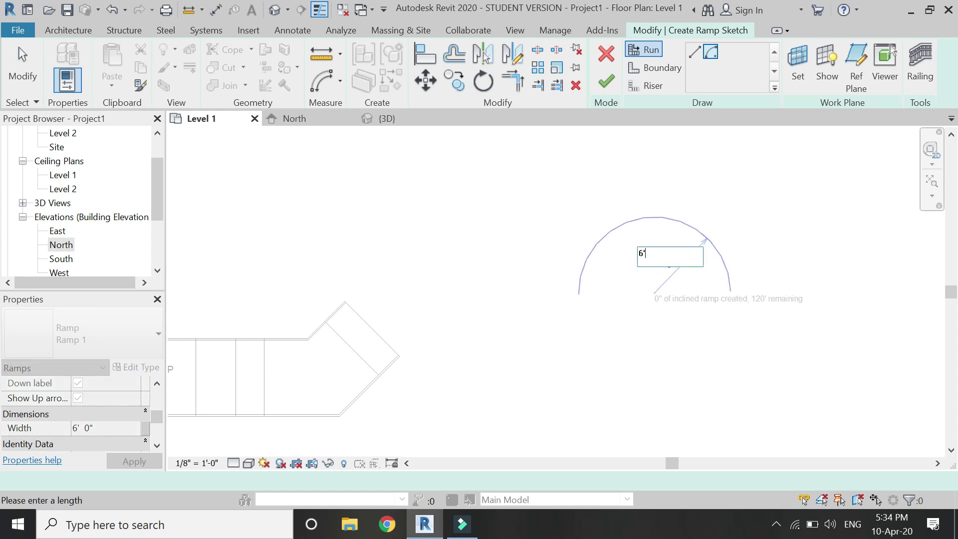
text(')
key(Return)
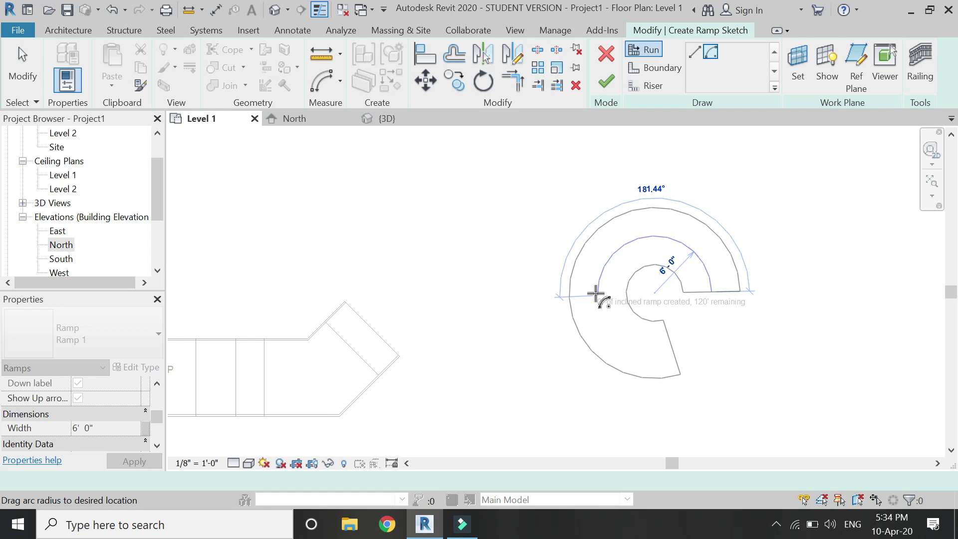
text(90)
key(Return)
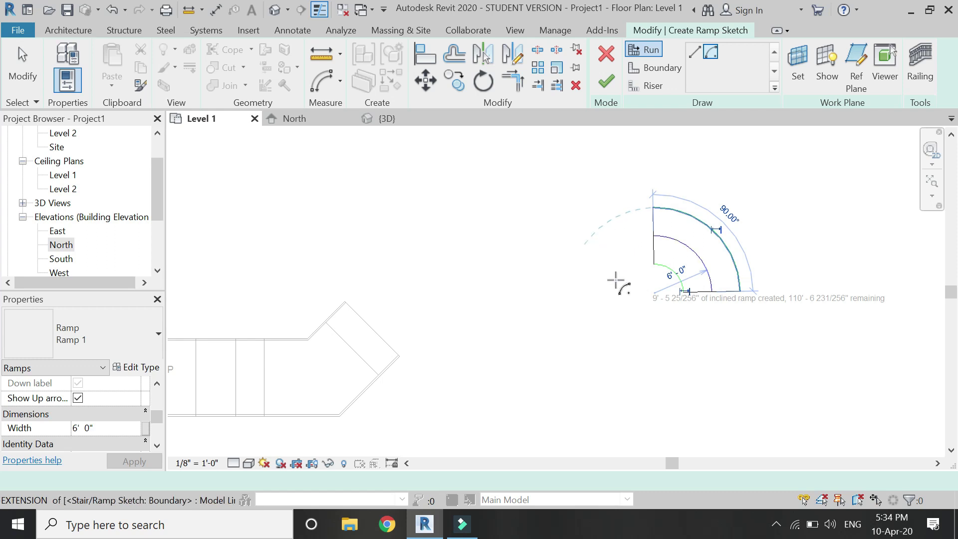
Step: Add a second 90° run and a 15'-6" outer arc around the same centre
click(655, 292)
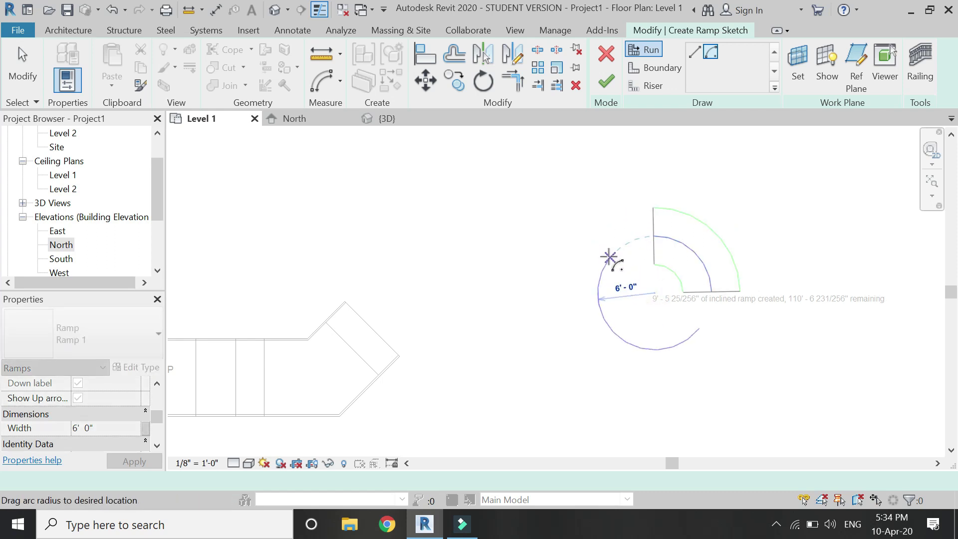
click(607, 262)
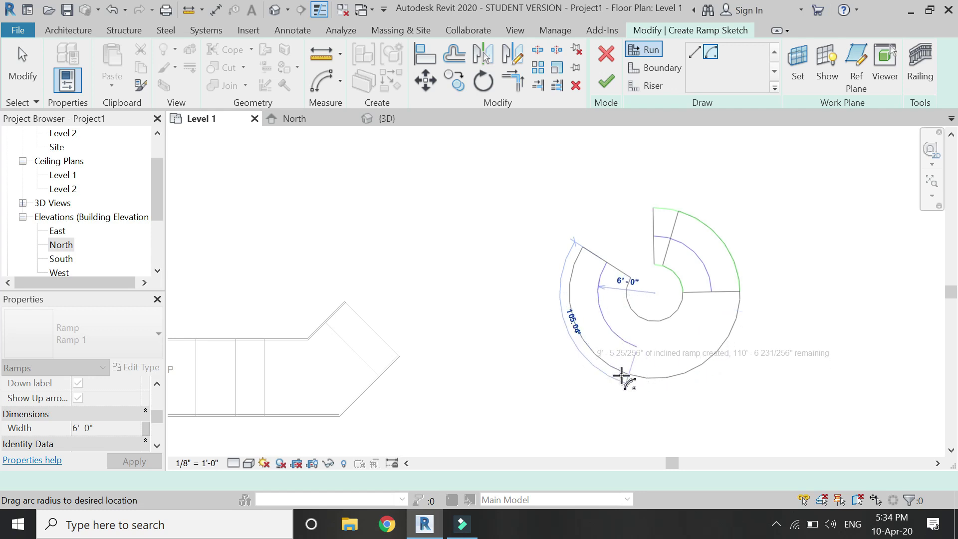
text(90)
key(Return)
scroll(609, 280, up, 1)
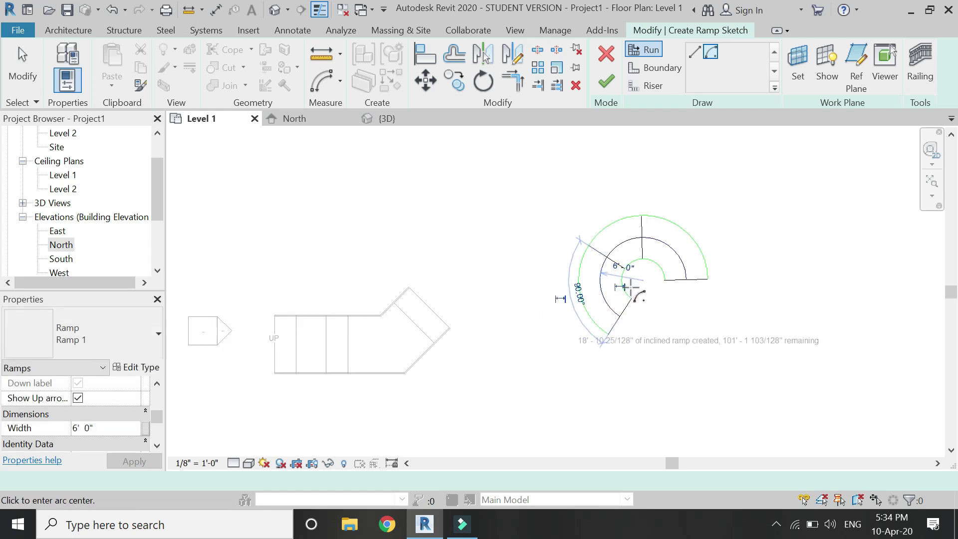
click(634, 257)
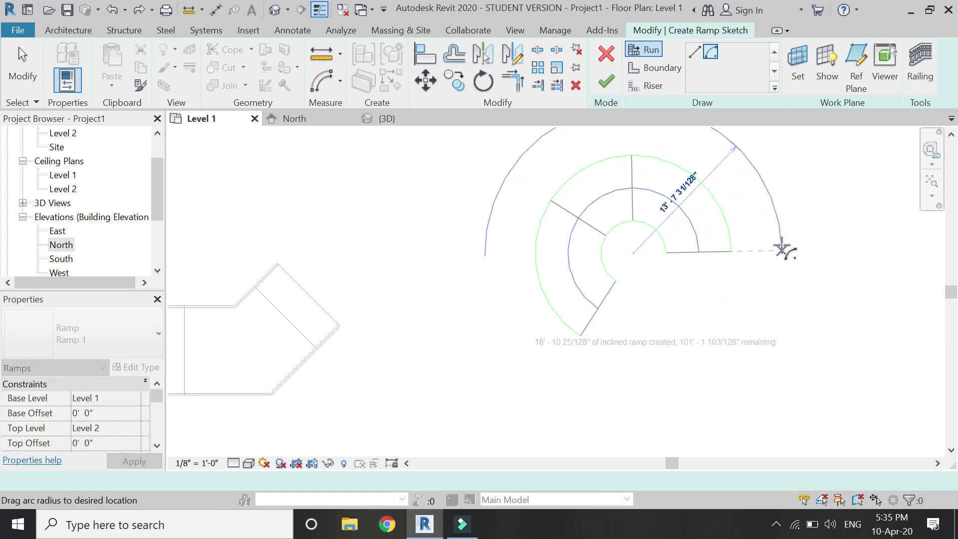
scroll(748, 322, down, 1)
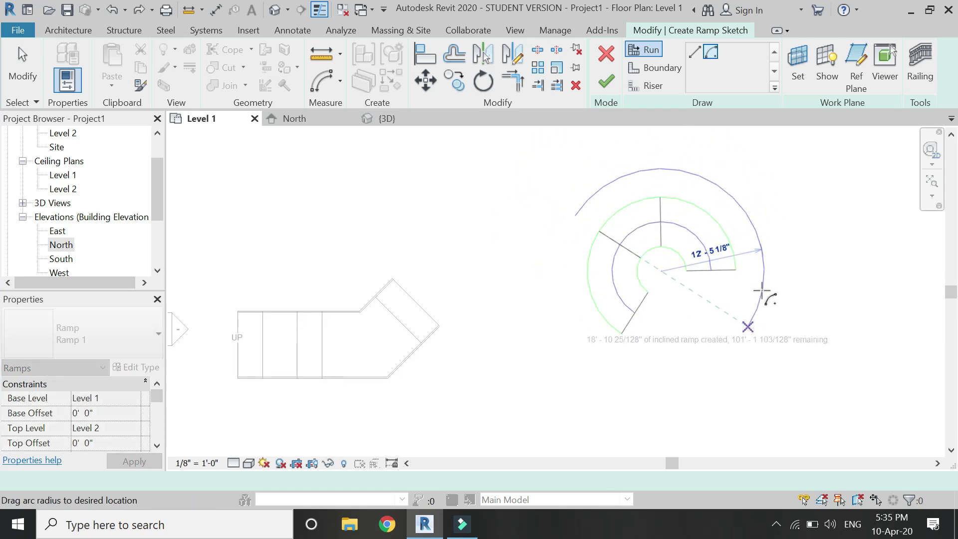
click(787, 243)
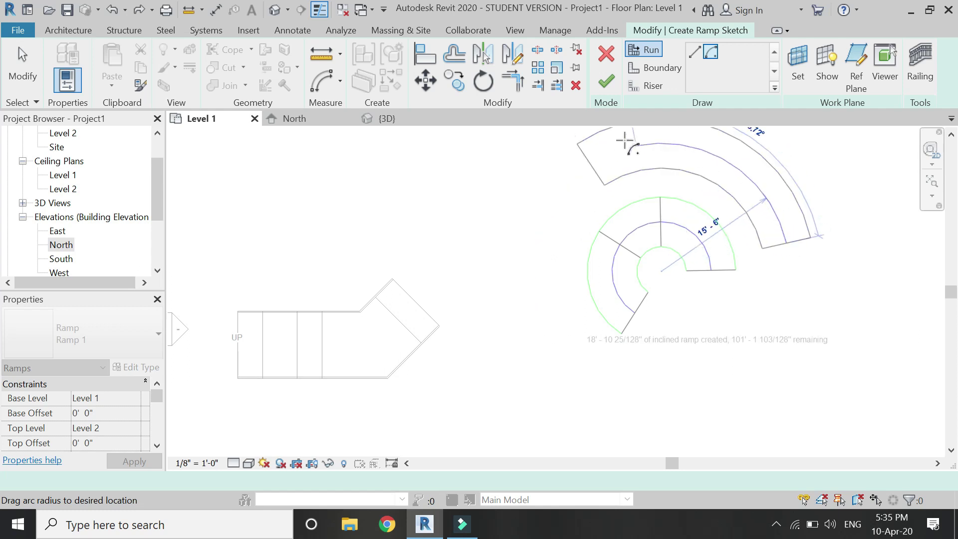
click(566, 172)
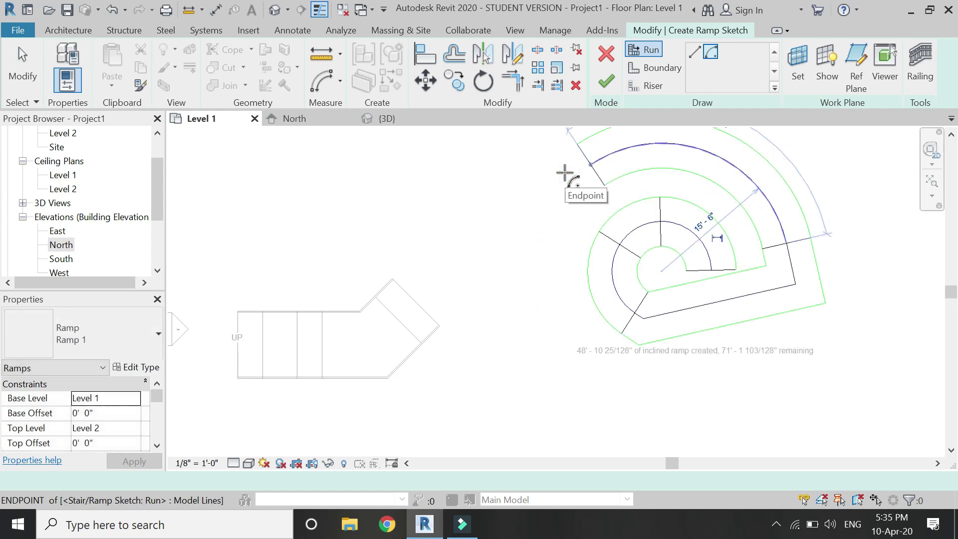
key(Escape)
key(Escape)
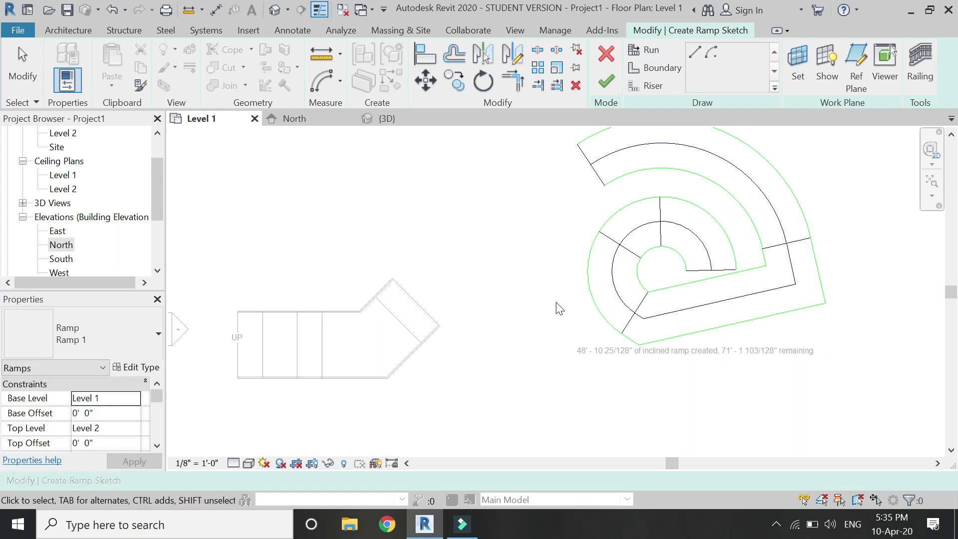
Step: Finish the curved ramp, then set Ramp 1's Ramp Max Slope to 6
click(604, 83)
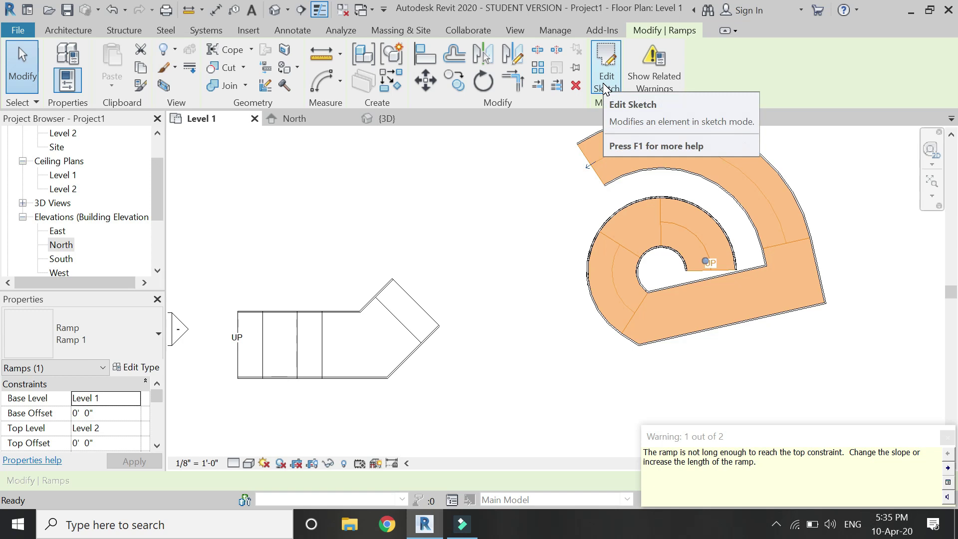
key(Escape)
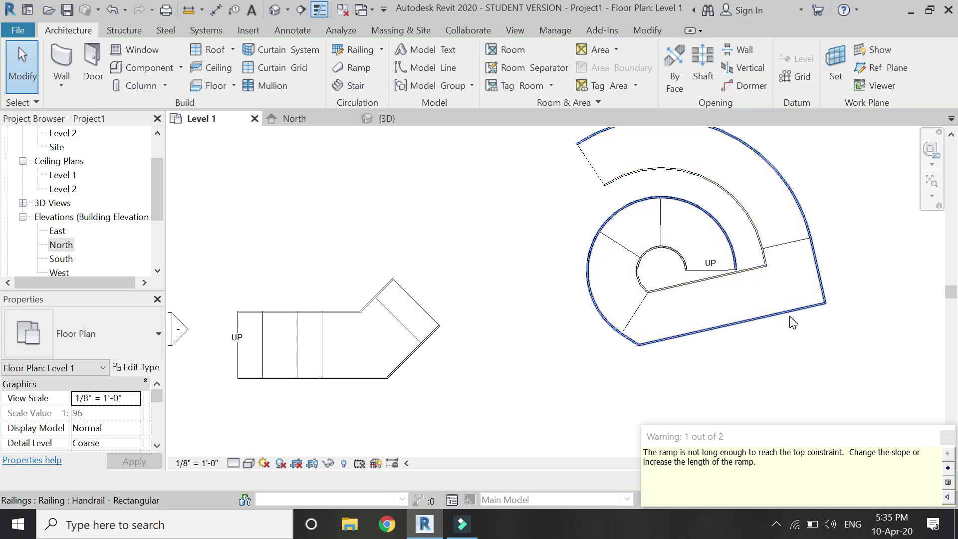
double_click(790, 320)
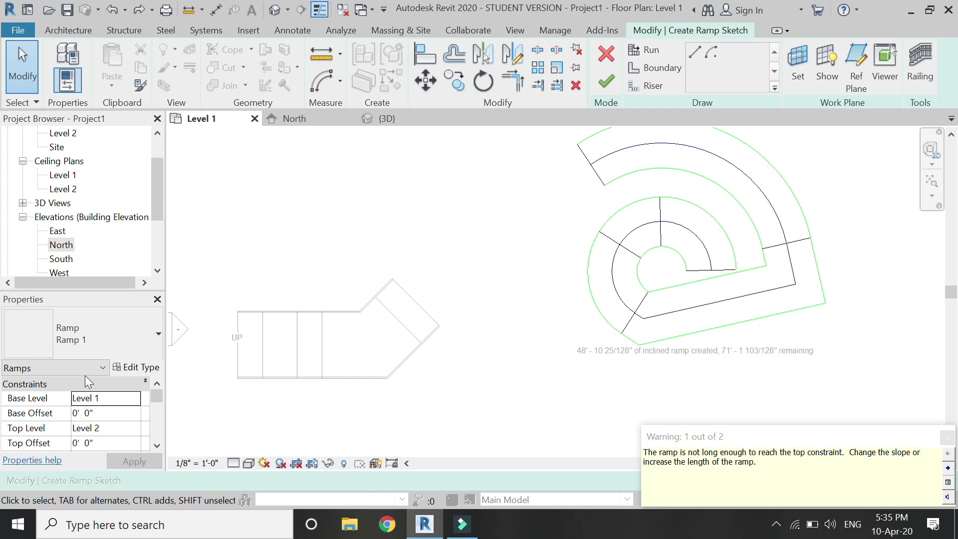
click(121, 367)
text(6)
click(312, 430)
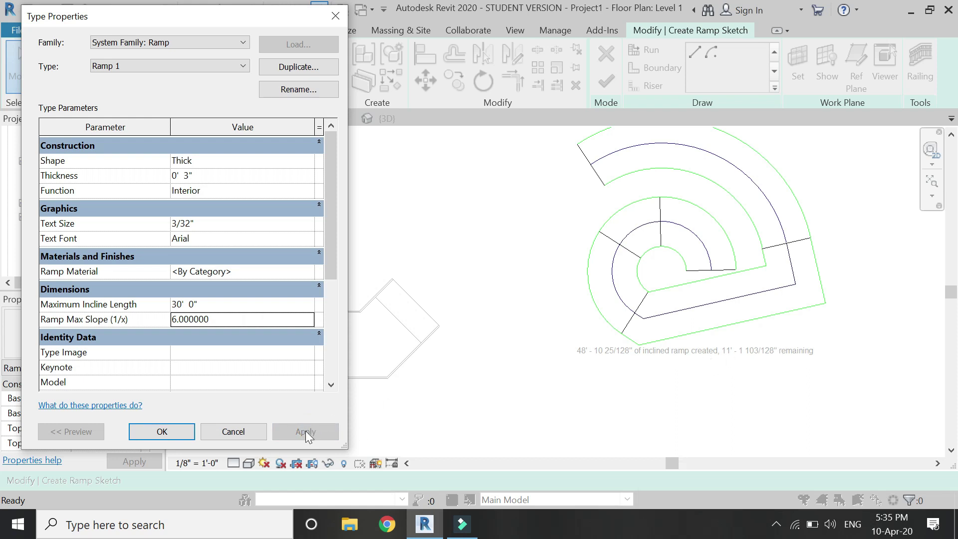
click(162, 431)
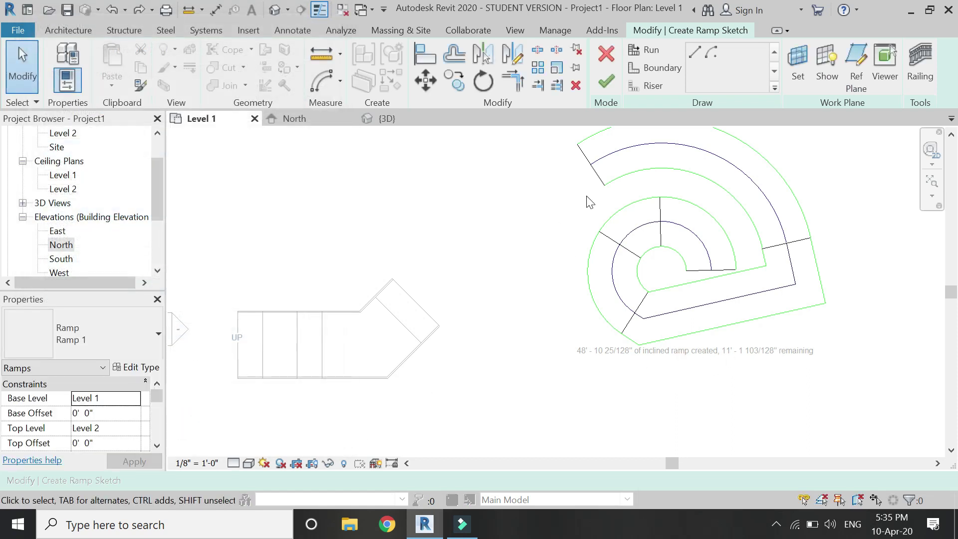
Step: Sketch a straight diagonal run from the outer arc's end toward the lower left and finish the ramp
click(695, 52)
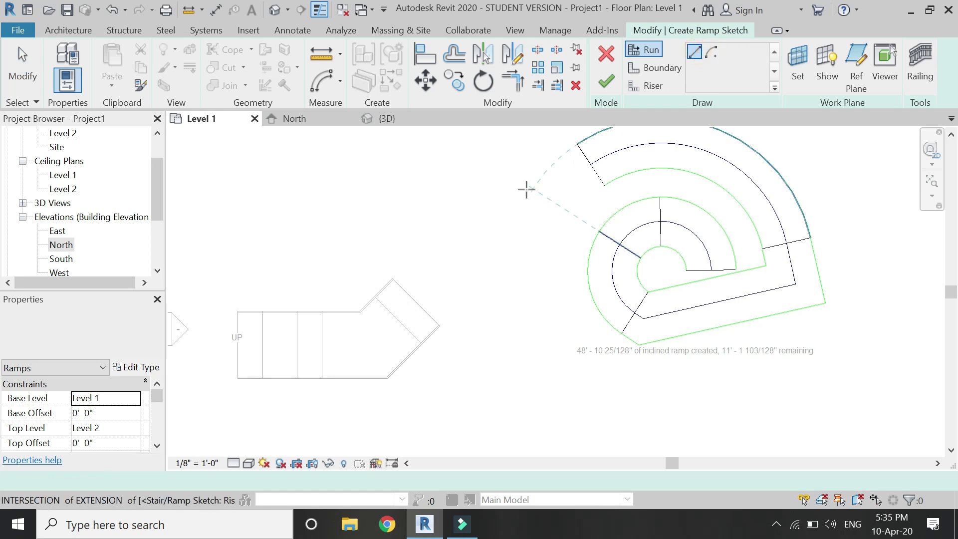
click(542, 192)
click(493, 244)
click(605, 81)
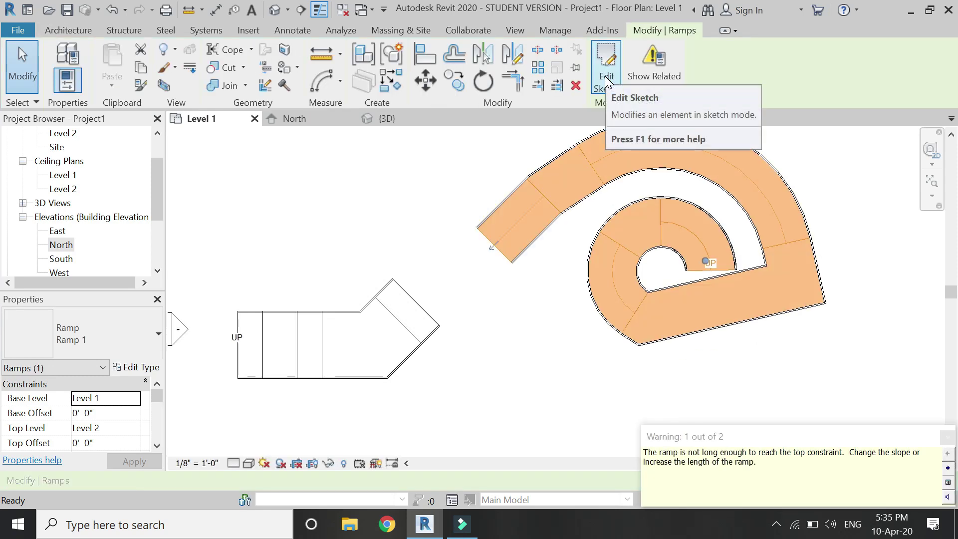
Step: Reopen the ramp sketch, add a vertical run using the remaining length, and finish Ramp 1
click(604, 76)
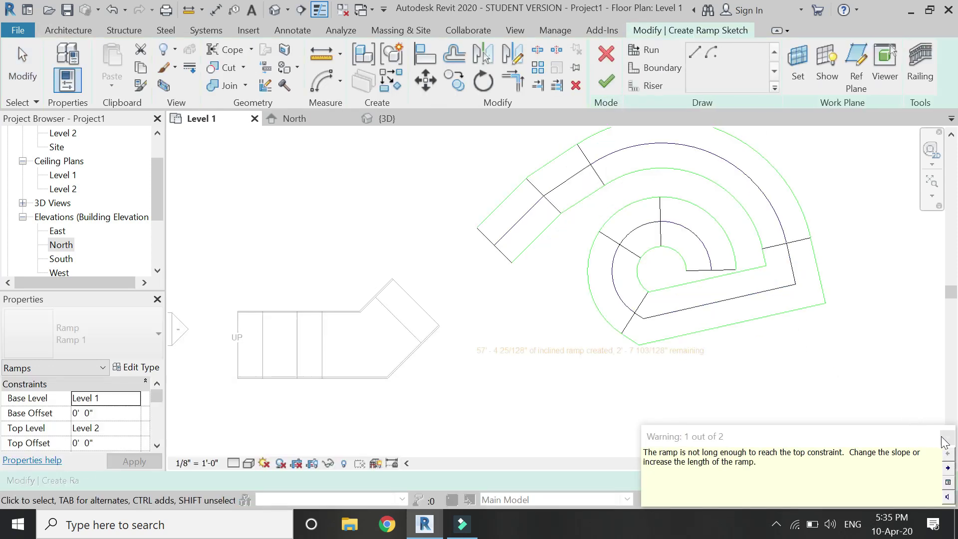
click(693, 52)
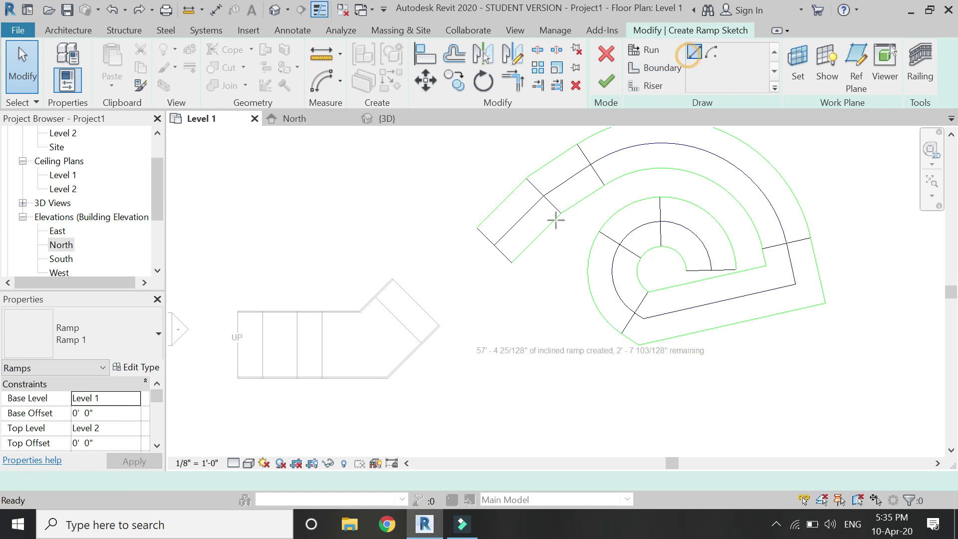
click(469, 269)
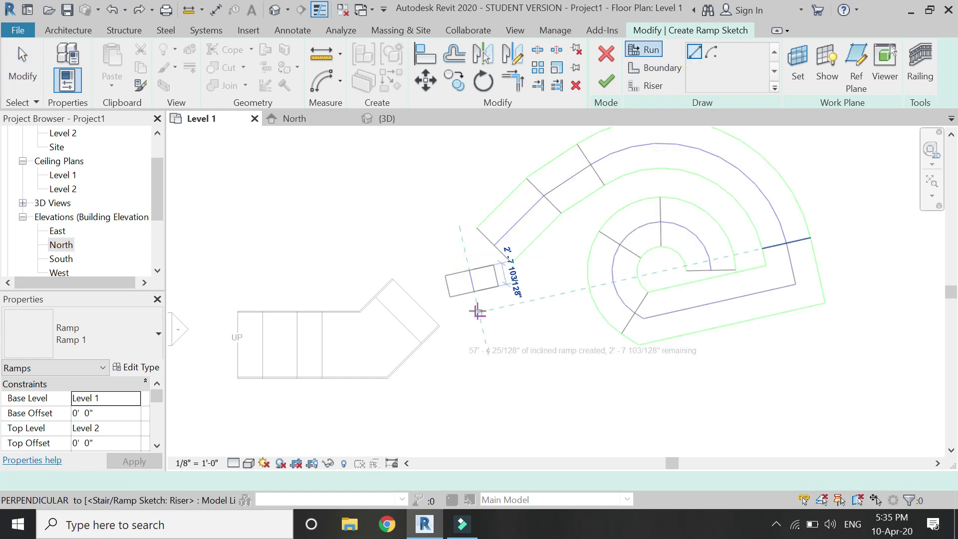
key(Escape)
click(485, 319)
click(487, 366)
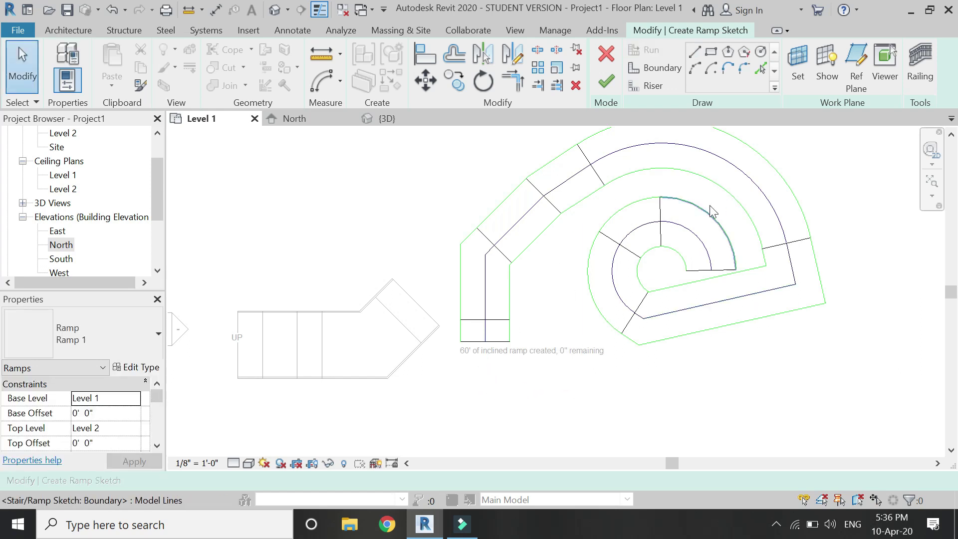
click(606, 82)
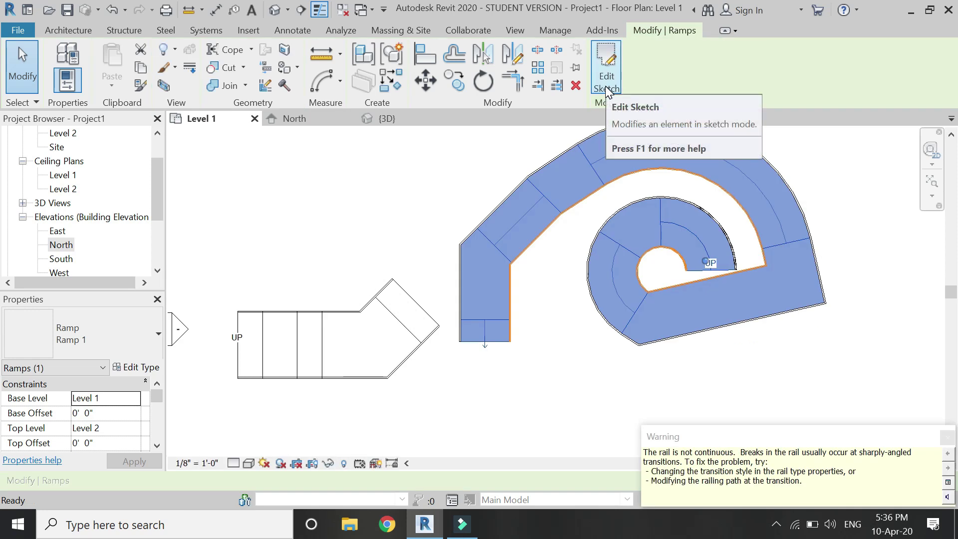
click(551, 264)
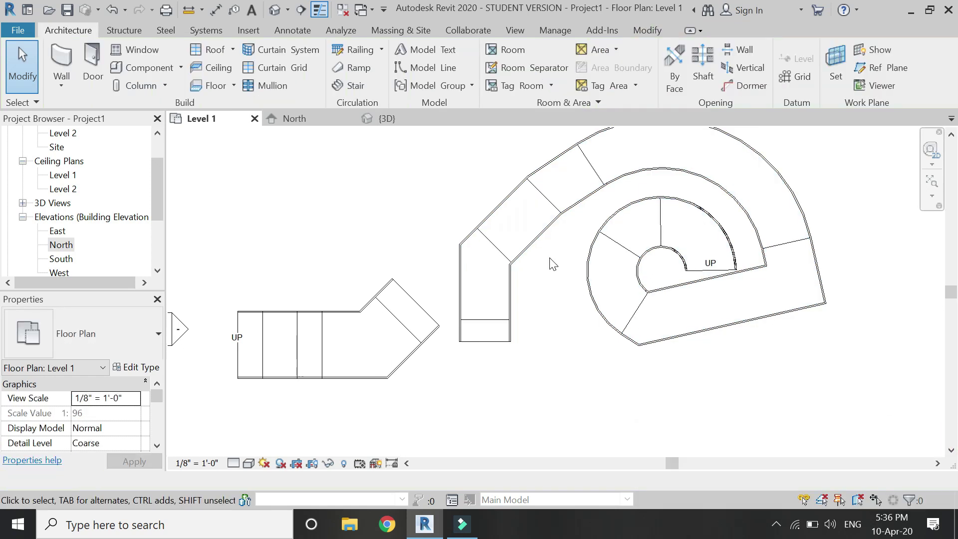
Step: Review both railed ramps in the 3D and North elevation views, then return to the Level 1 plan
click(388, 120)
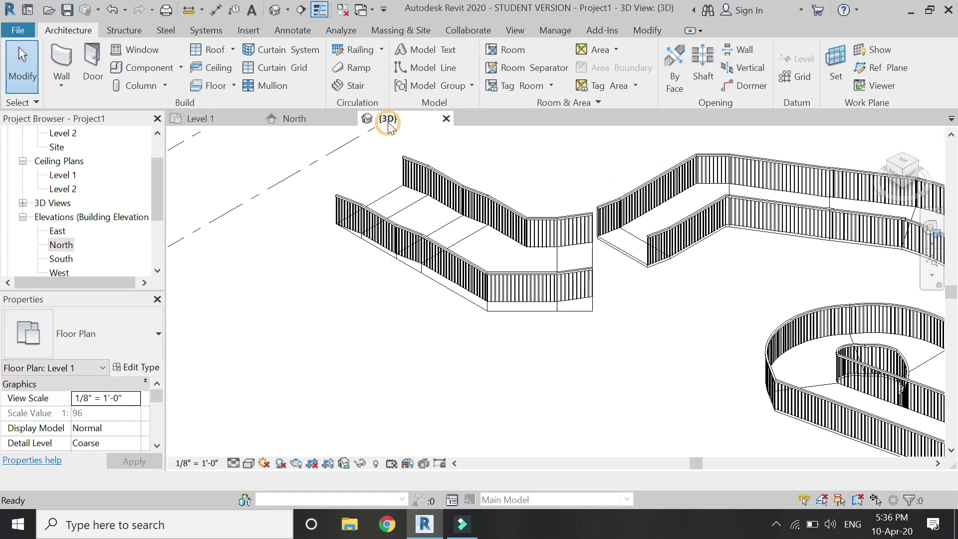
scroll(670, 369, down, 3)
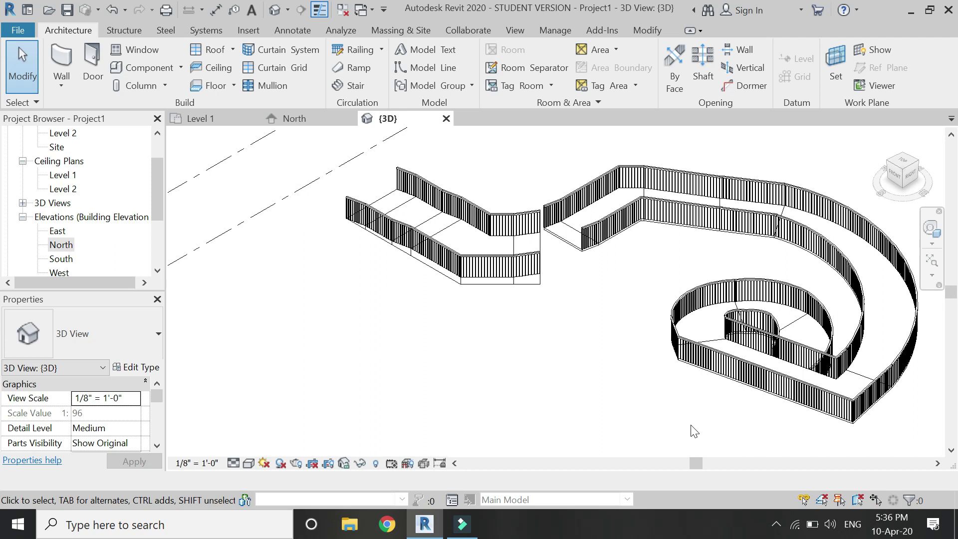
scroll(881, 407, up, 1)
scroll(507, 250, down, 1)
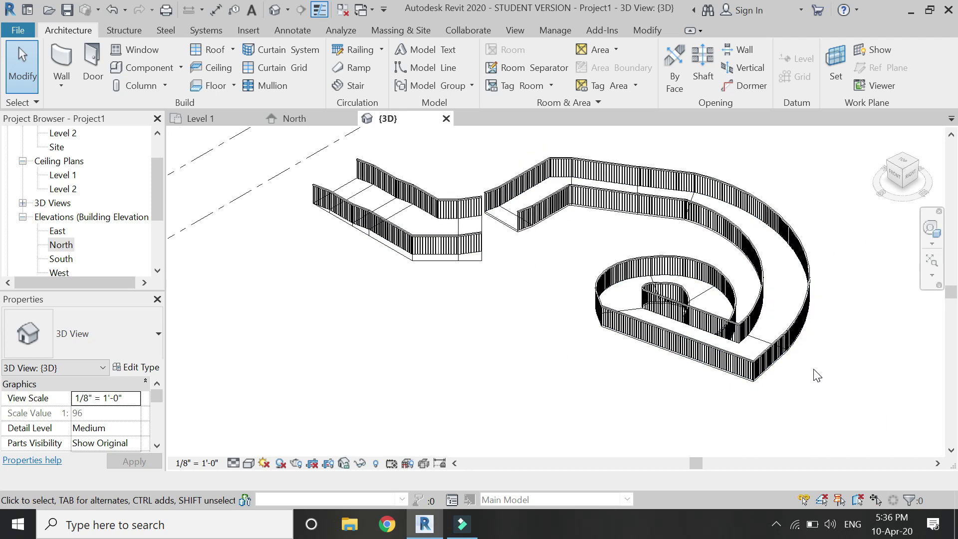
click(331, 119)
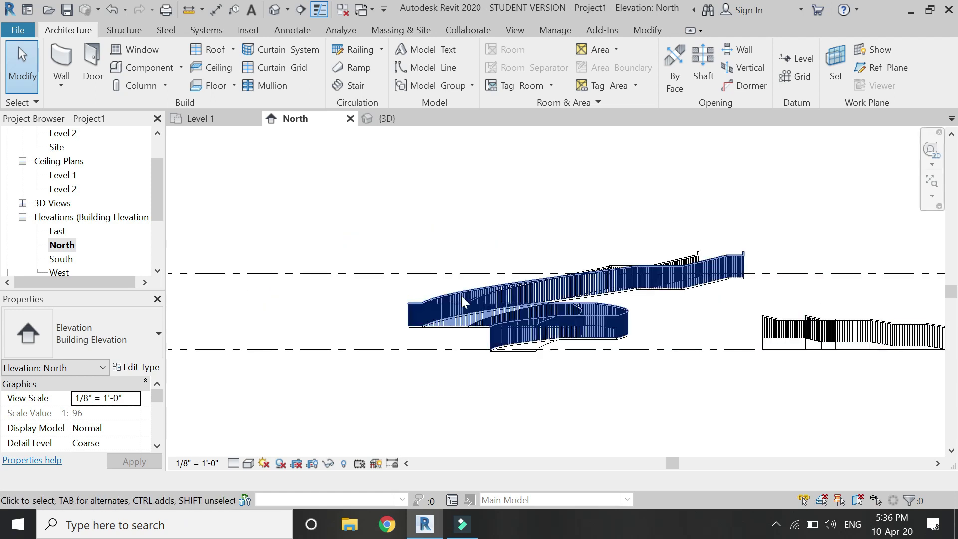
click(219, 118)
scroll(498, 273, down, 2)
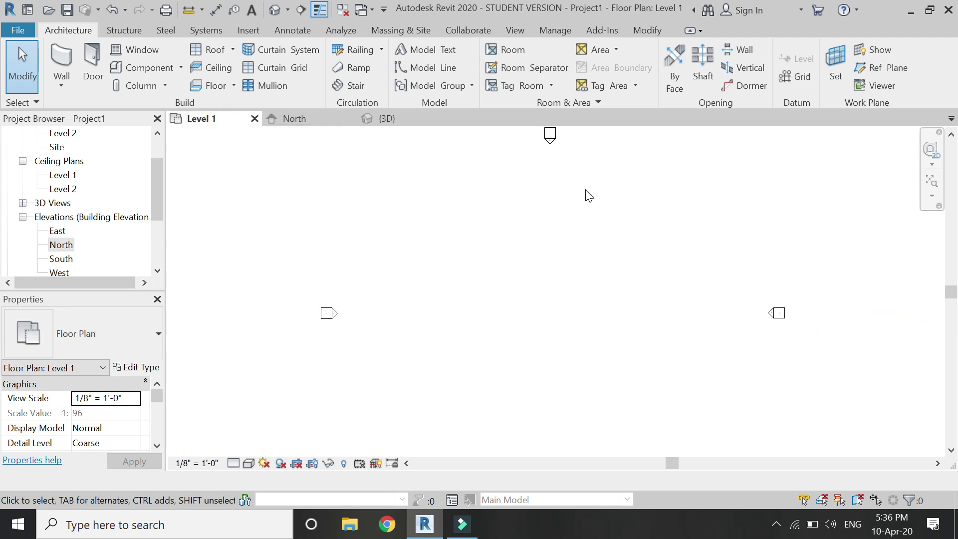
Step: Start a new ramp and sketch an 8-sided circumscribed polygon as its boundary
click(341, 69)
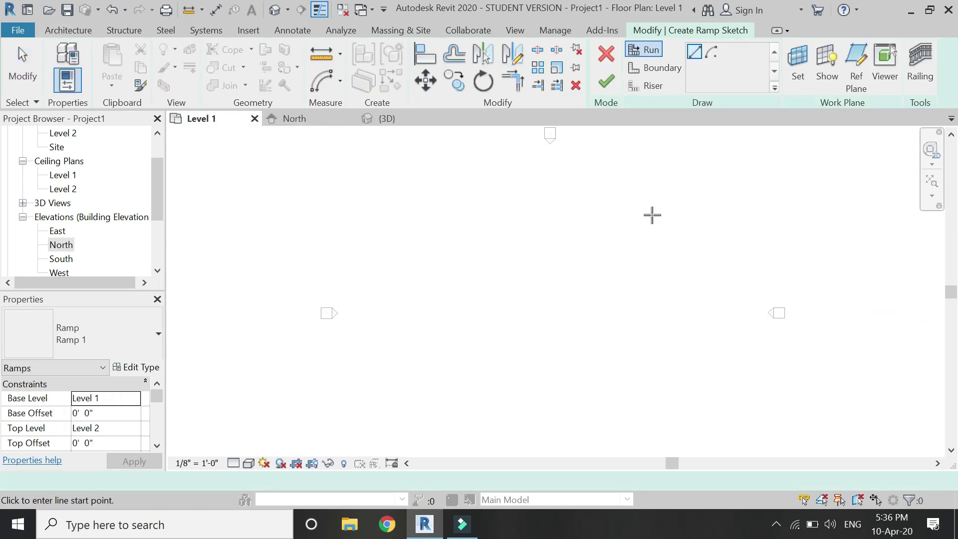
click(657, 72)
click(727, 50)
click(430, 296)
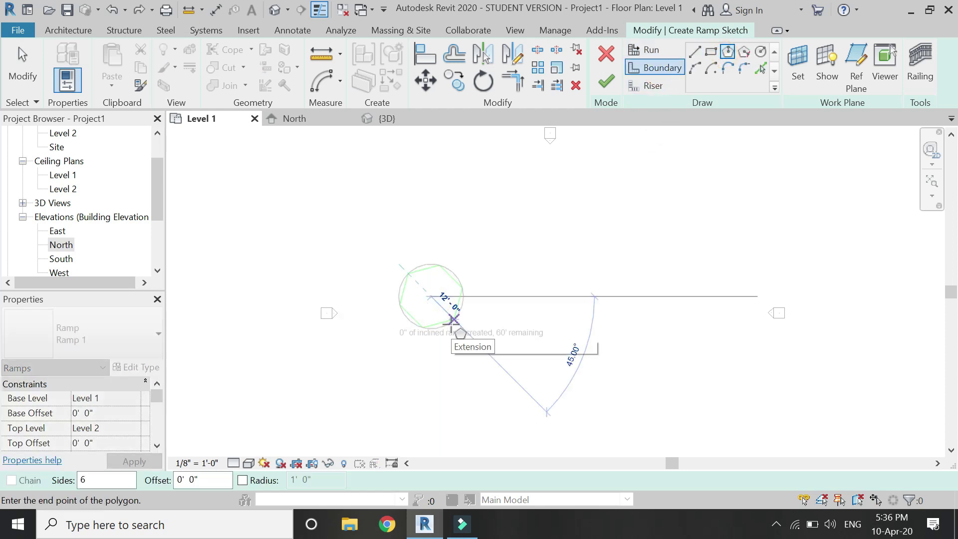
click(126, 478)
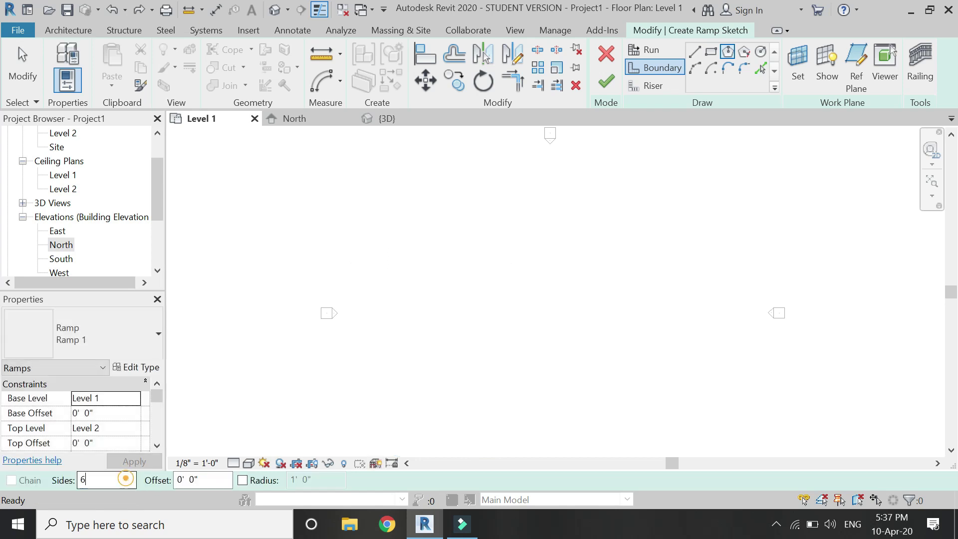
text(8)
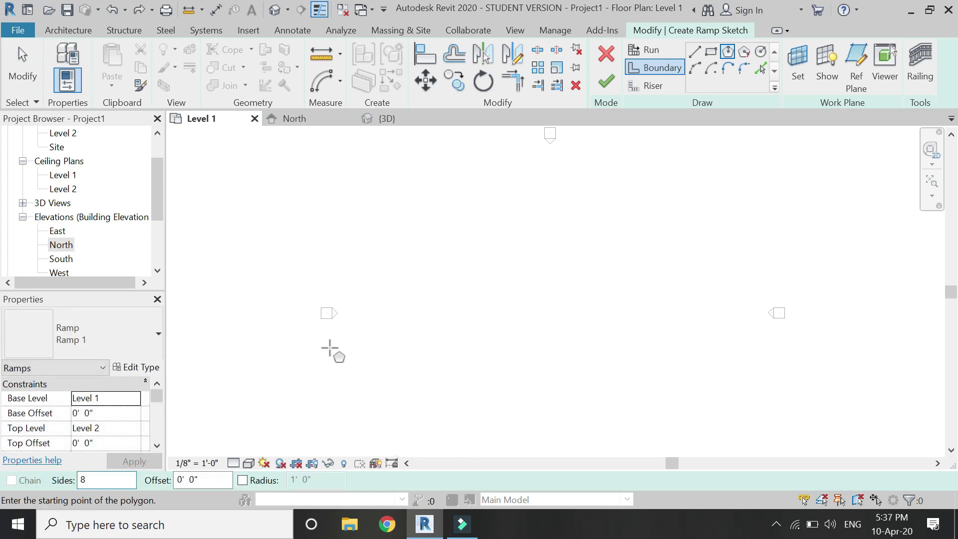
click(404, 299)
click(426, 337)
scroll(399, 284, up, 2)
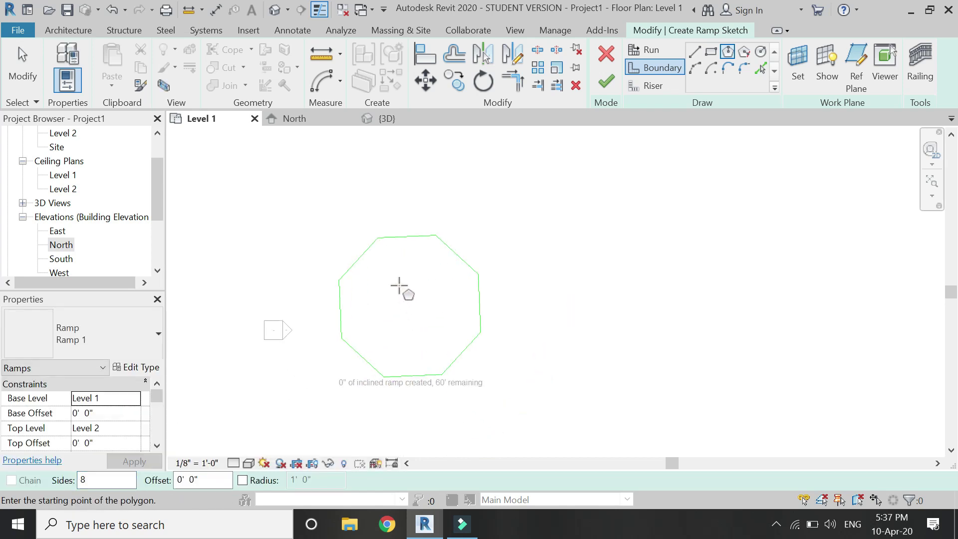
Step: Offset four octagon edges 5' inward and delete the three right-side edges
key(o)
key(f)
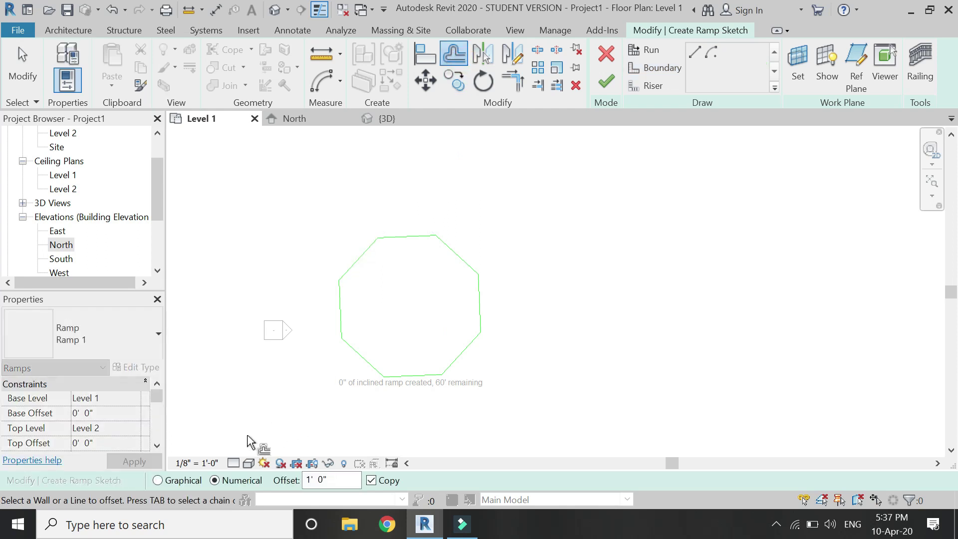
text(5)
click(366, 263)
click(399, 240)
click(343, 322)
click(361, 359)
scroll(421, 338, up, 2)
key(Escape)
click(531, 380)
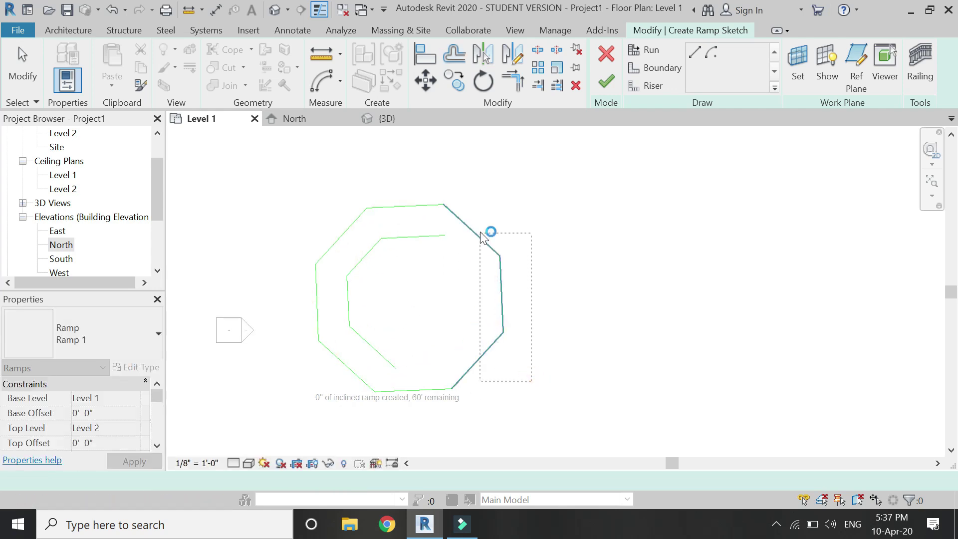
drag(482, 238, 482, 238)
key(Delete)
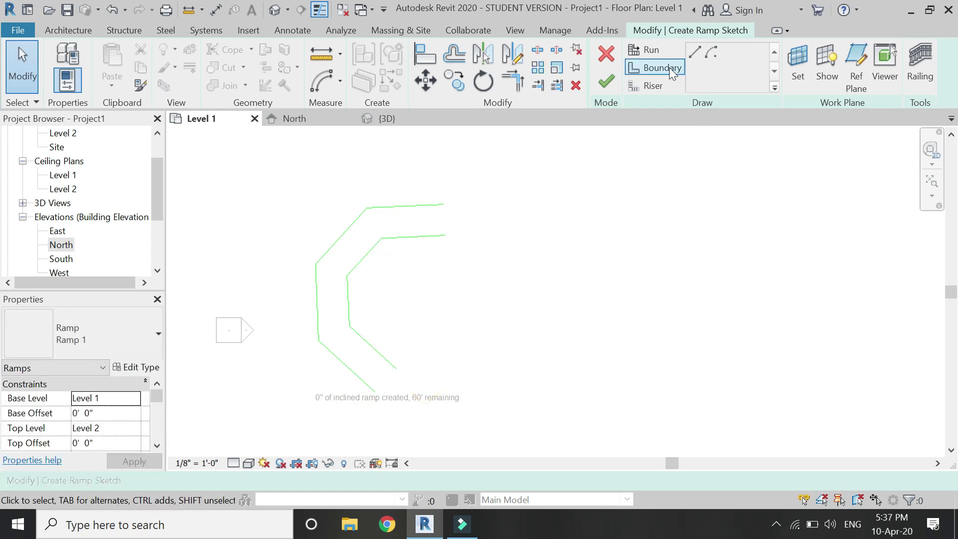
Step: Draw risers closing the lower and upper open ends and finish the bent ramp
click(652, 88)
click(375, 389)
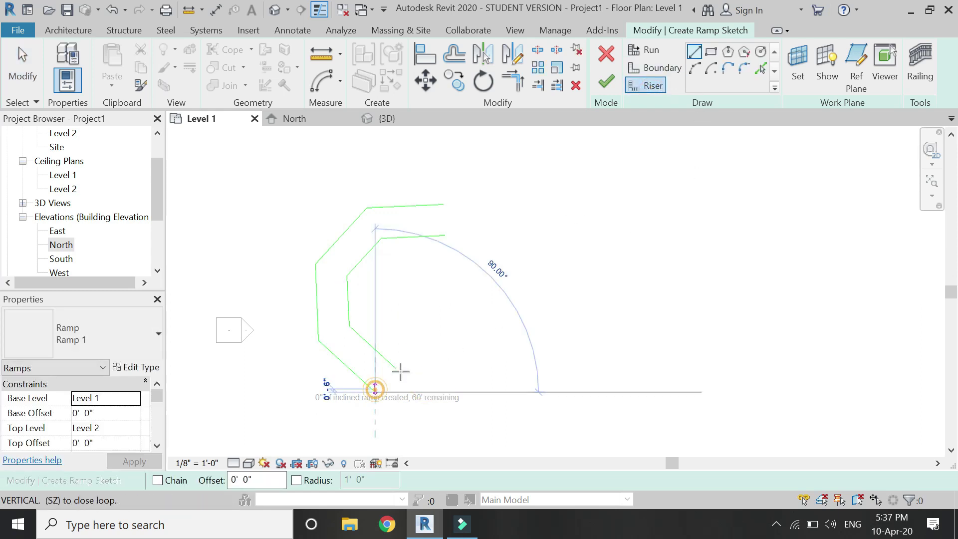
click(396, 369)
click(445, 205)
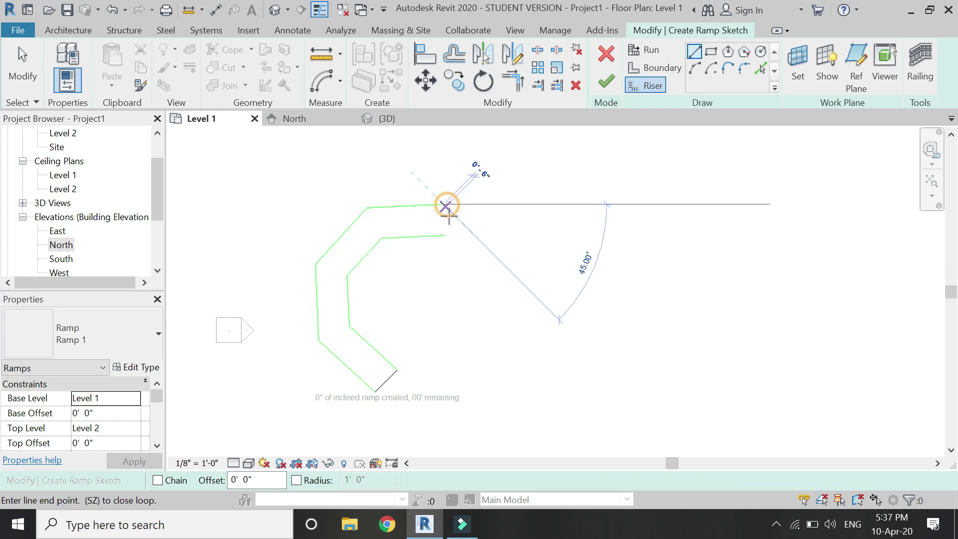
click(445, 235)
key(Escape)
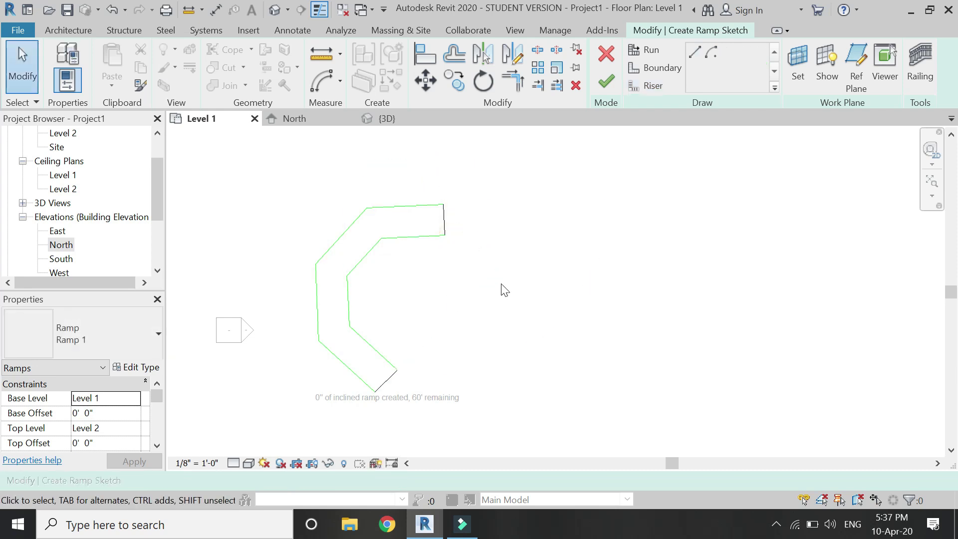
click(607, 92)
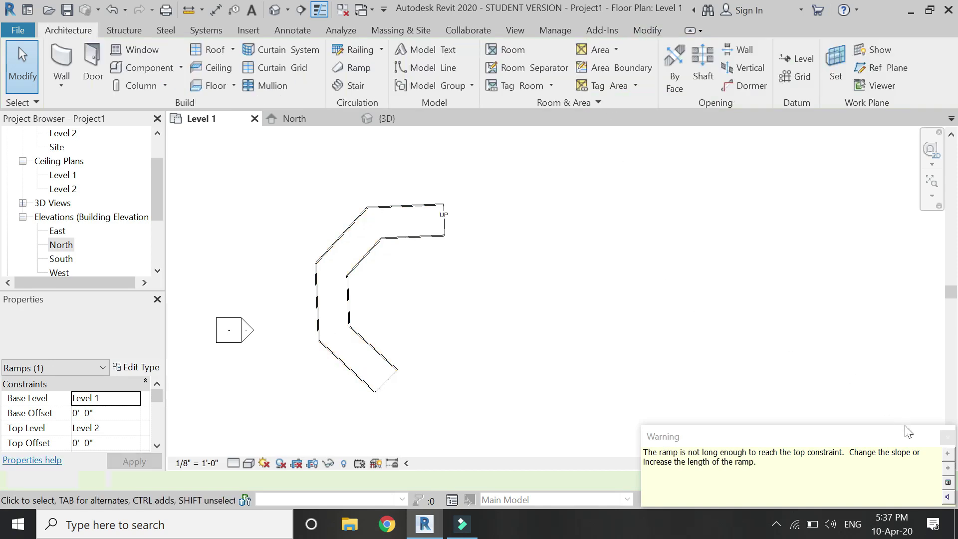
Step: Inspect the new ramp in 3D, then go to the North elevation
click(387, 119)
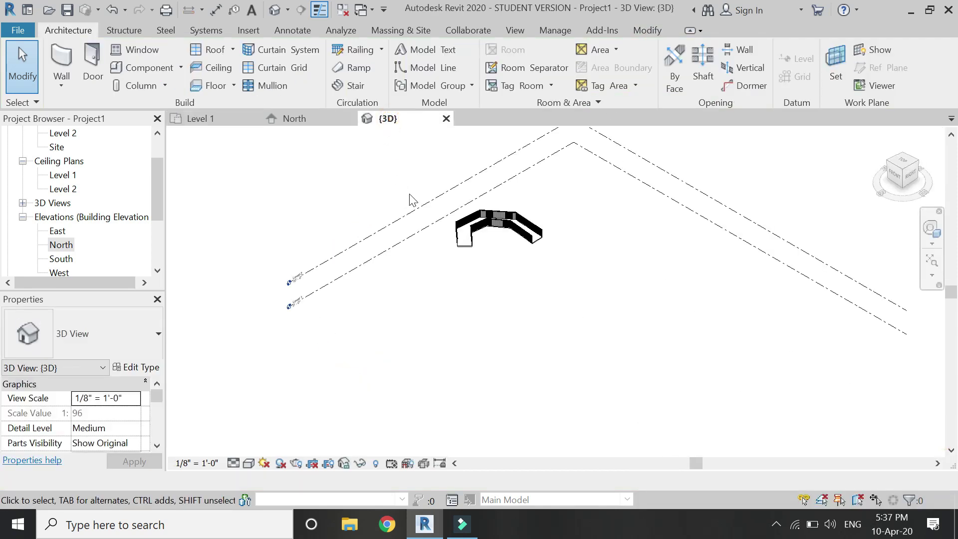
scroll(500, 246, up, 3)
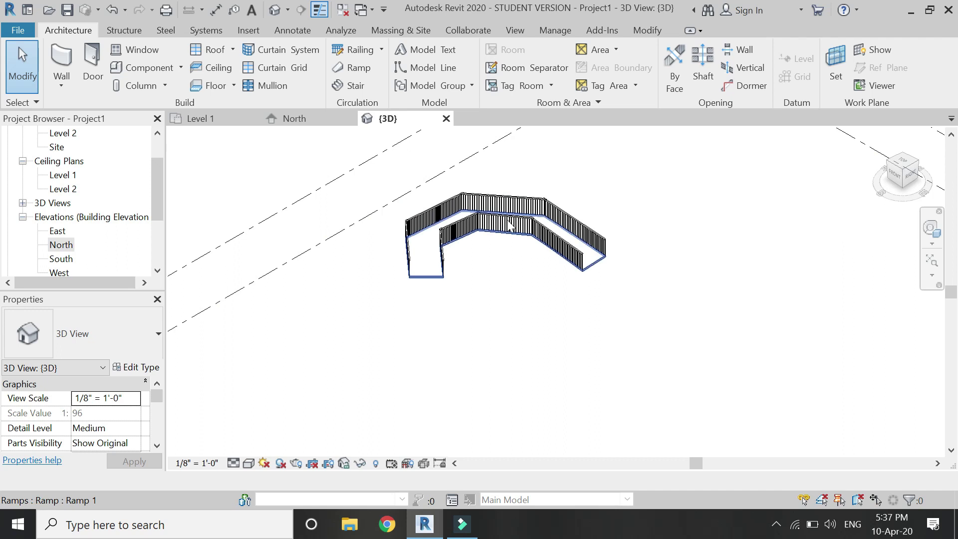
click(206, 120)
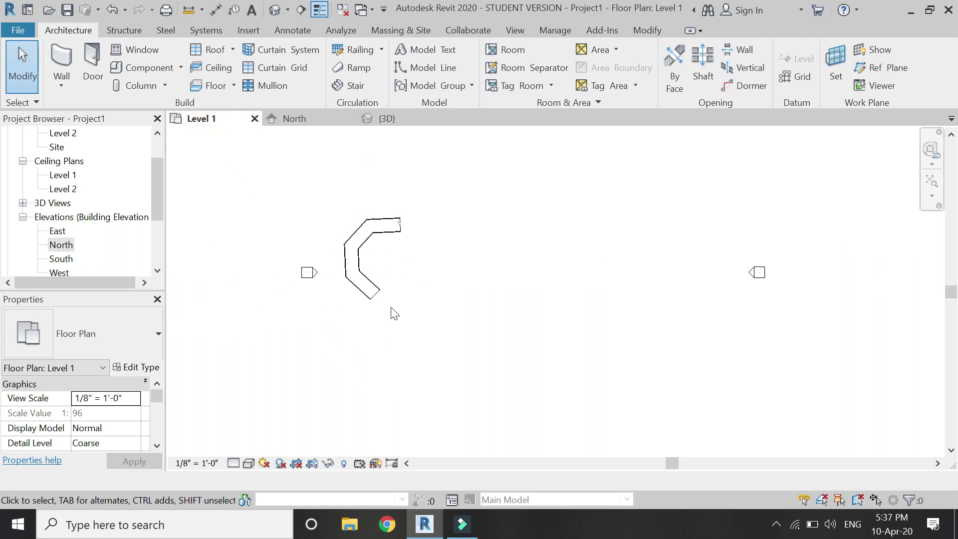
key(ctrl+Tab)
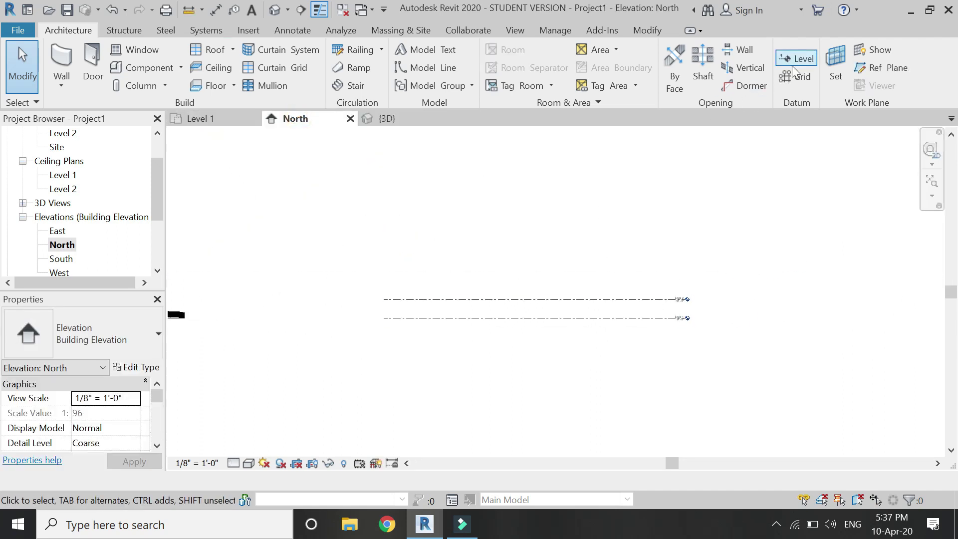
Step: Pick level lines at a 10' offset to create Level 3 and Level 4, then reopen the Level 1 plan
click(795, 59)
text(10)
key(Return)
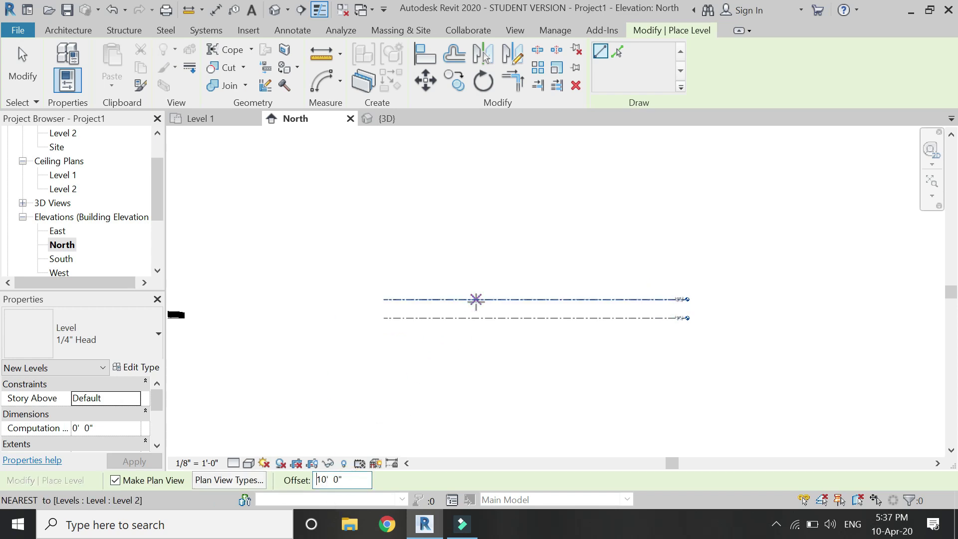
click(615, 56)
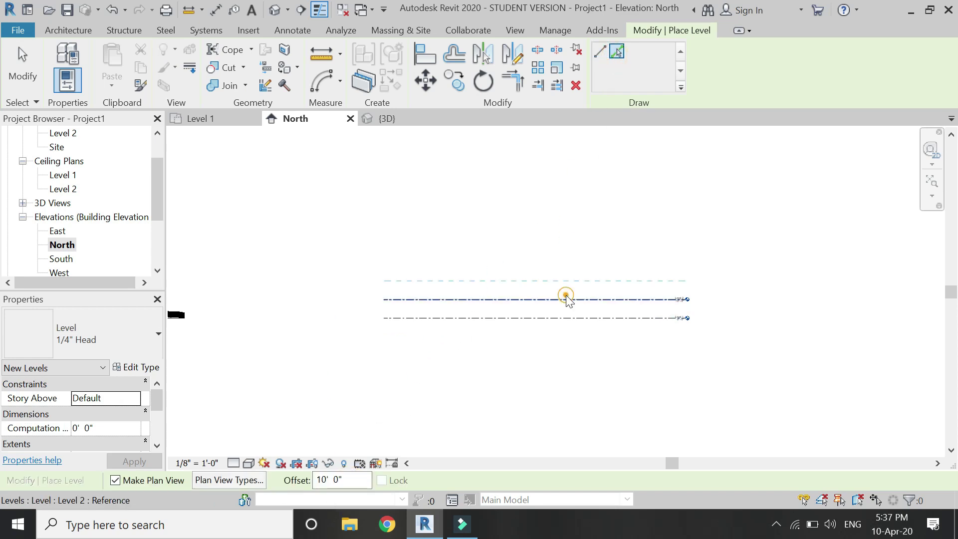
click(567, 297)
click(567, 275)
click(569, 268)
key(Escape)
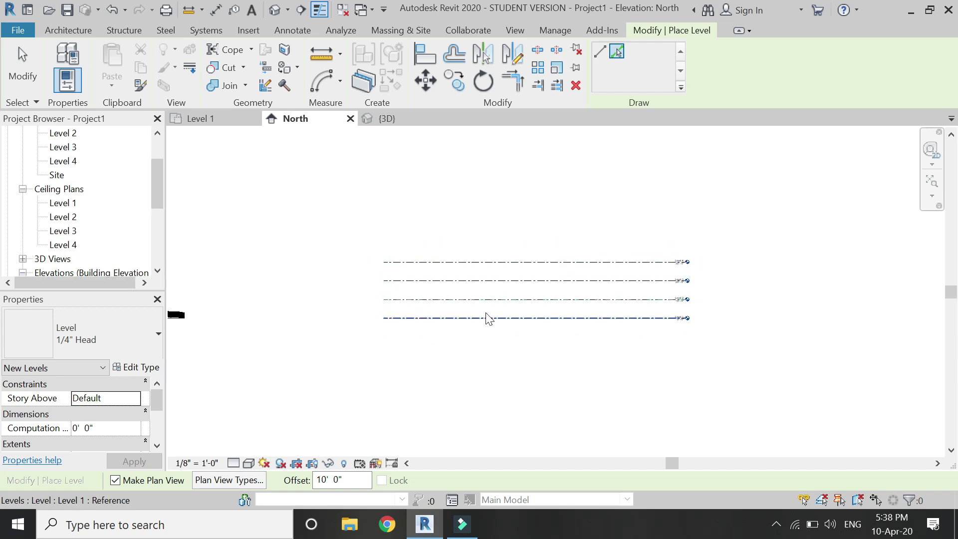
key(Escape)
click(200, 119)
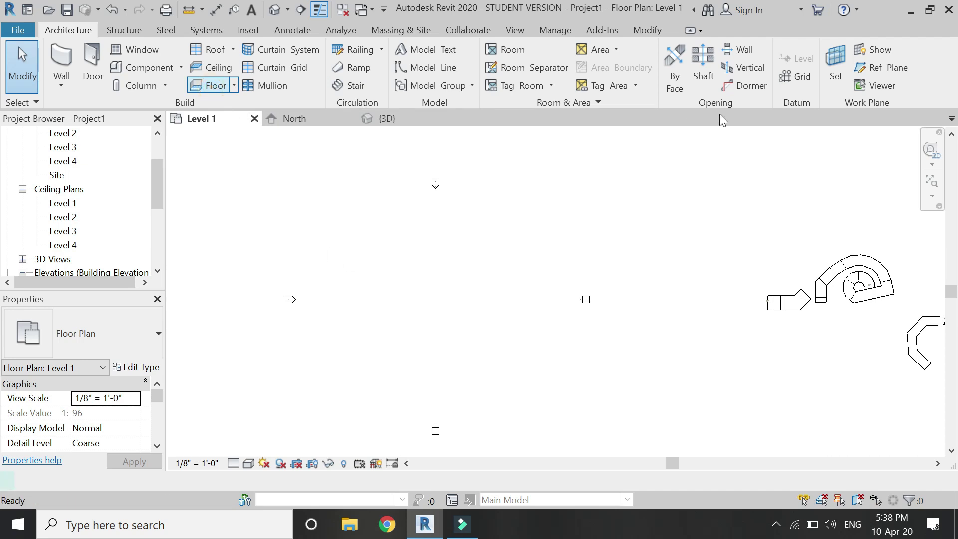
Step: Draw an 80' by 40' rectangular floor on Level 1
key(f)
key(l)
click(730, 51)
click(331, 214)
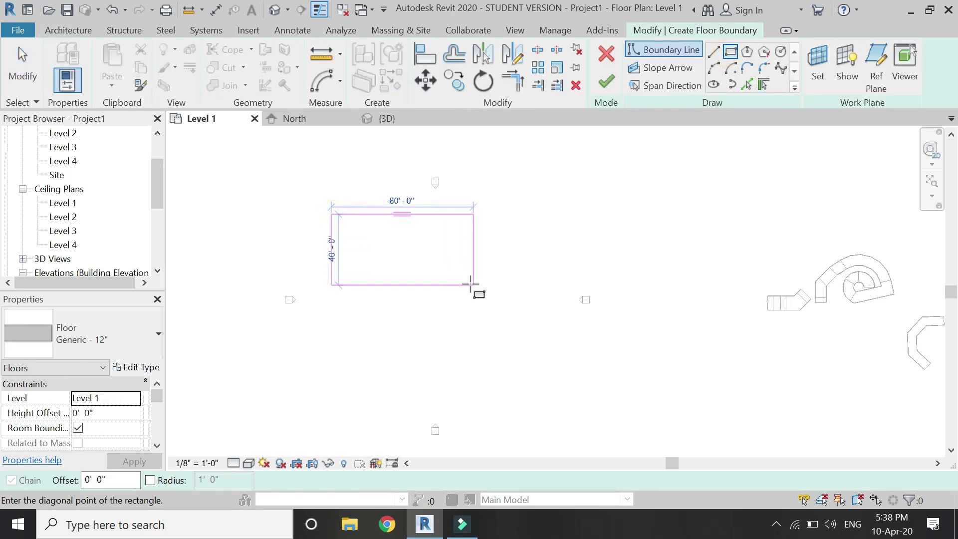
click(471, 284)
click(606, 81)
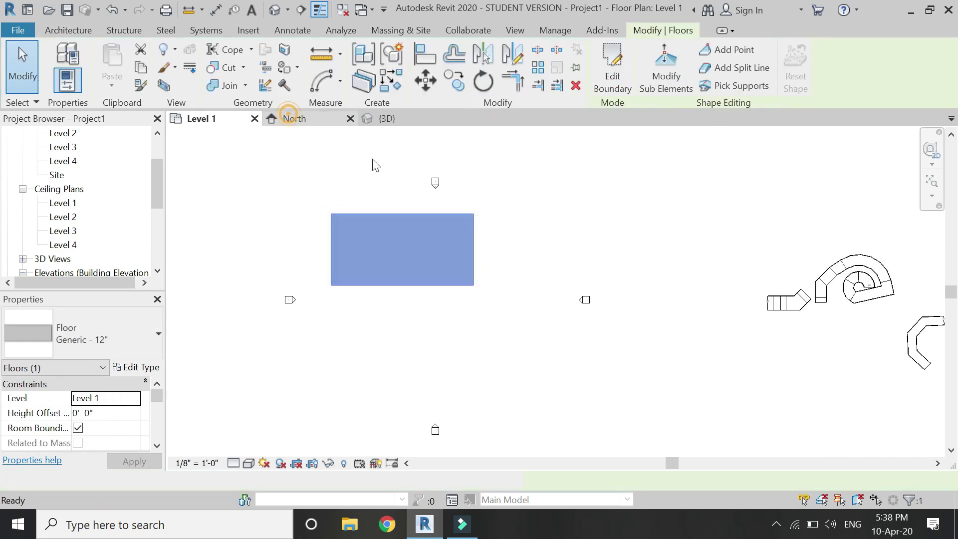
Step: Copy the floor from Level 1 to Levels 2, 3 and 4 in the North elevation
click(289, 117)
click(455, 82)
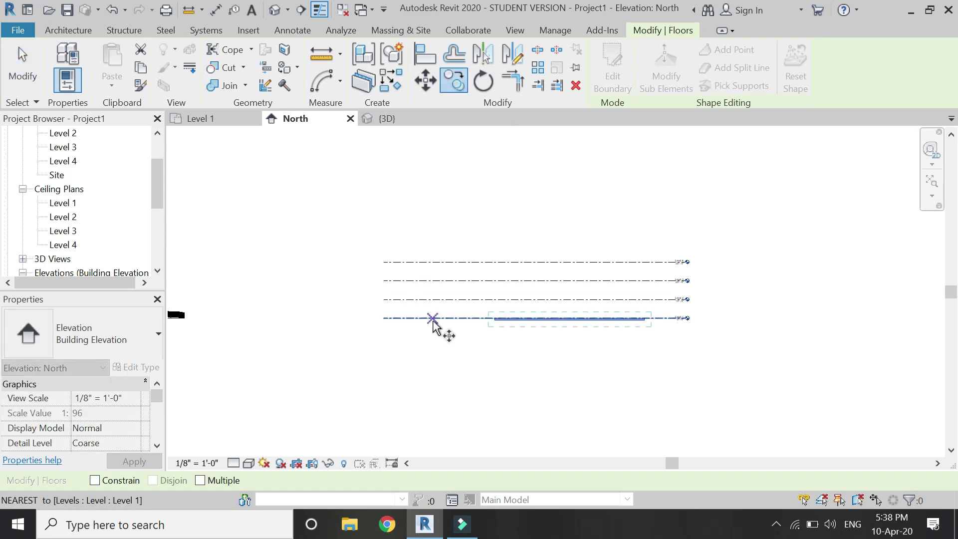
click(200, 480)
click(409, 318)
click(411, 299)
click(412, 281)
click(411, 261)
key(Escape)
key(Escape)
click(235, 118)
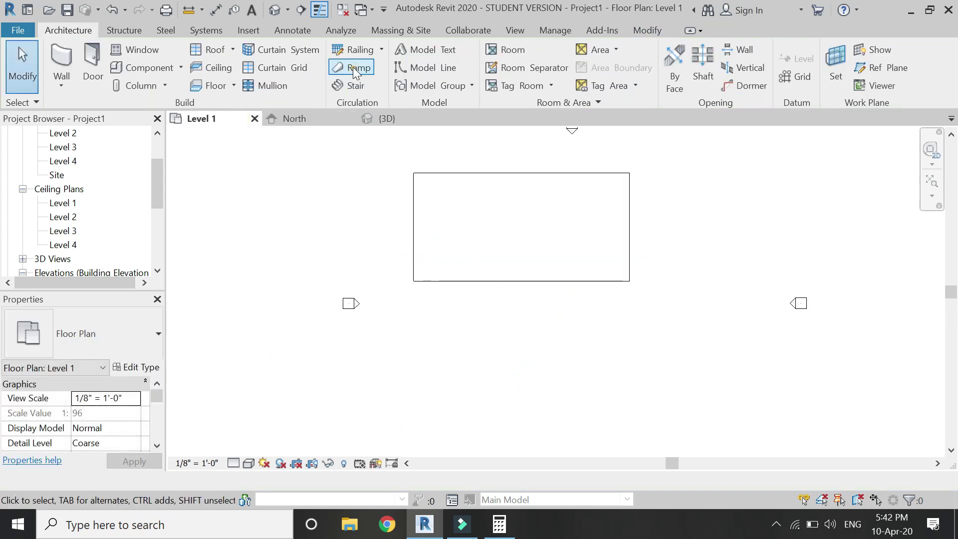
click(352, 68)
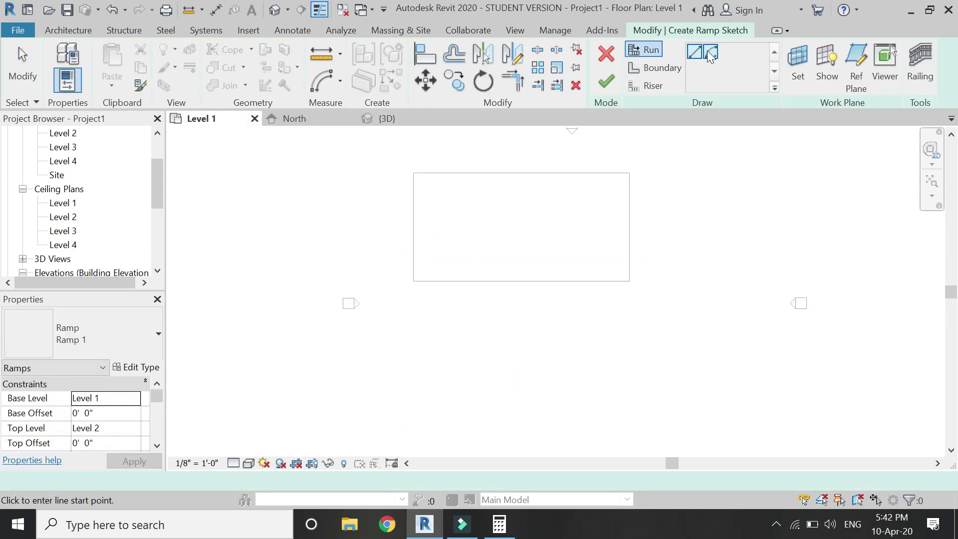
Step: Sketch a 58' centre-ends arc run with its centre below the floor
click(710, 55)
click(510, 281)
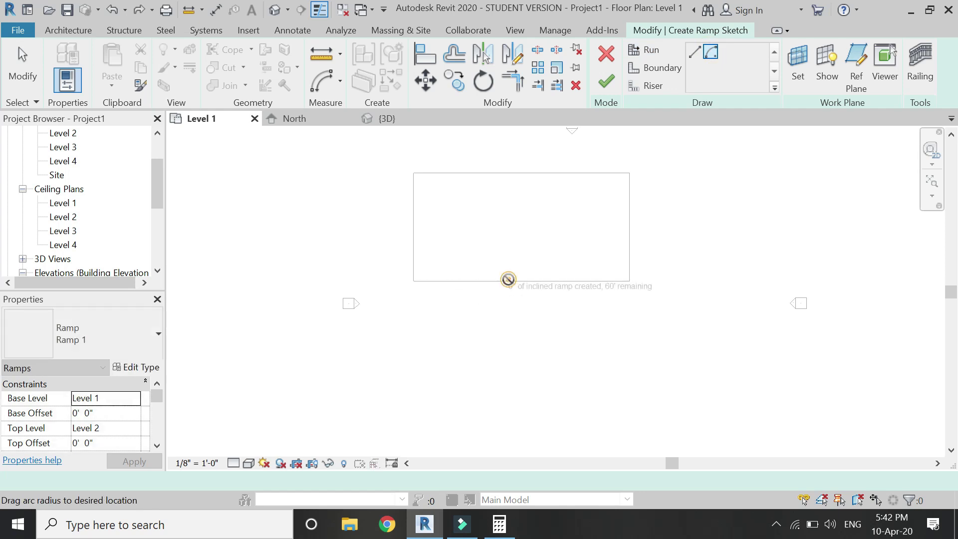
click(460, 318)
click(575, 285)
key(Escape)
key(Escape)
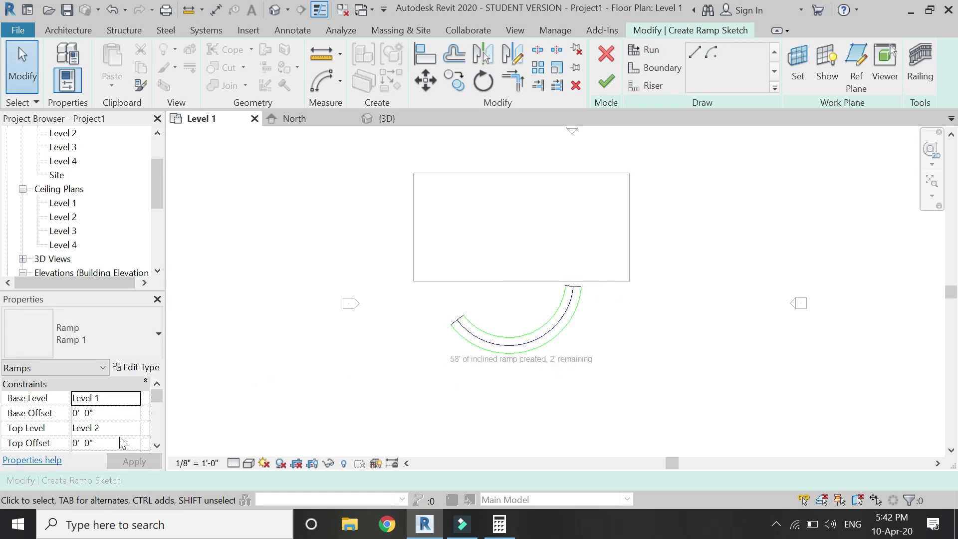
scroll(120, 438, down, 2)
Step: Set the ramp's multistory top level to Level 4, finish it, and view the model in 3D
click(134, 428)
click(91, 493)
click(136, 459)
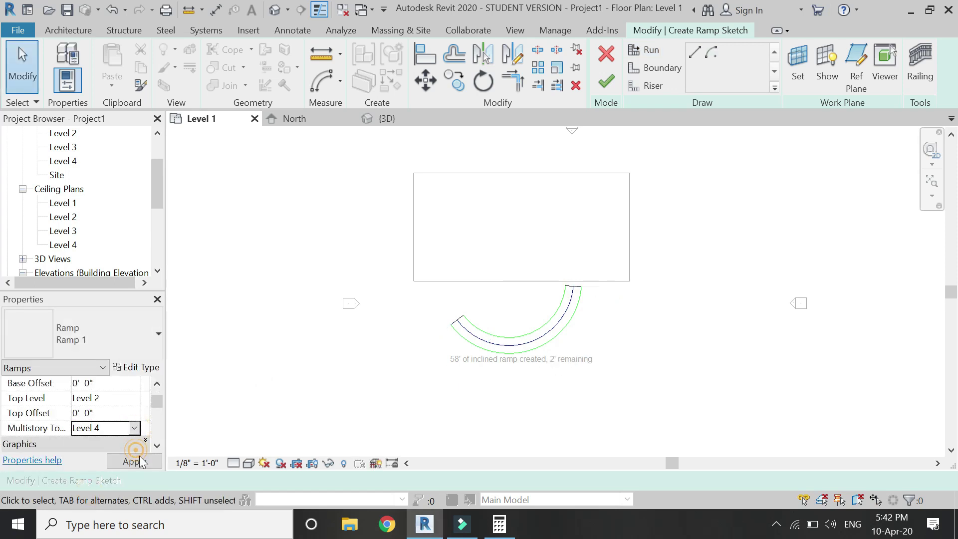
click(607, 85)
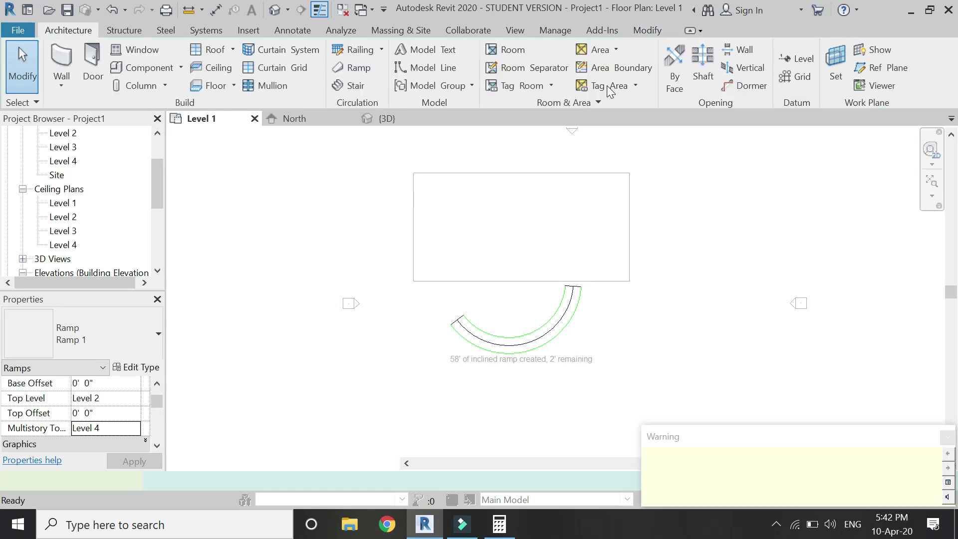
click(947, 434)
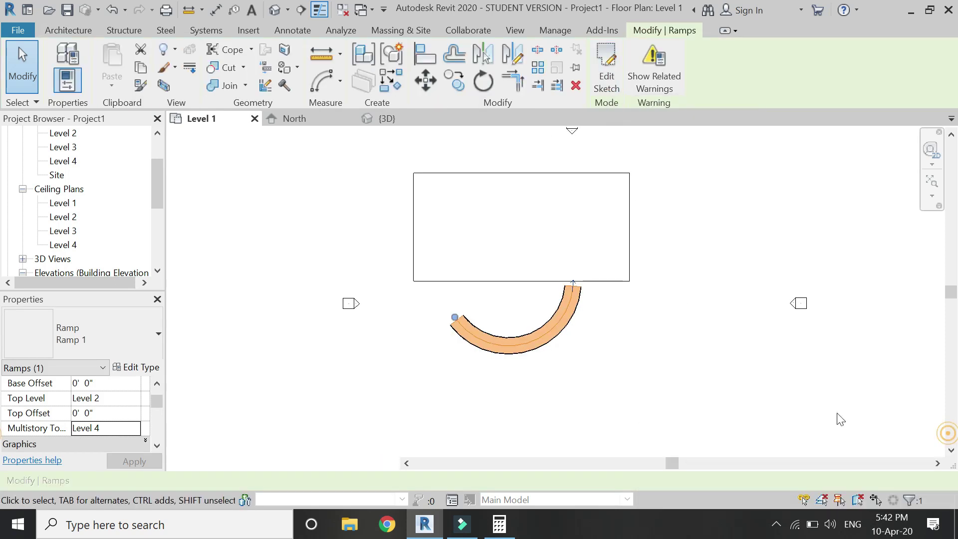
click(836, 417)
click(370, 118)
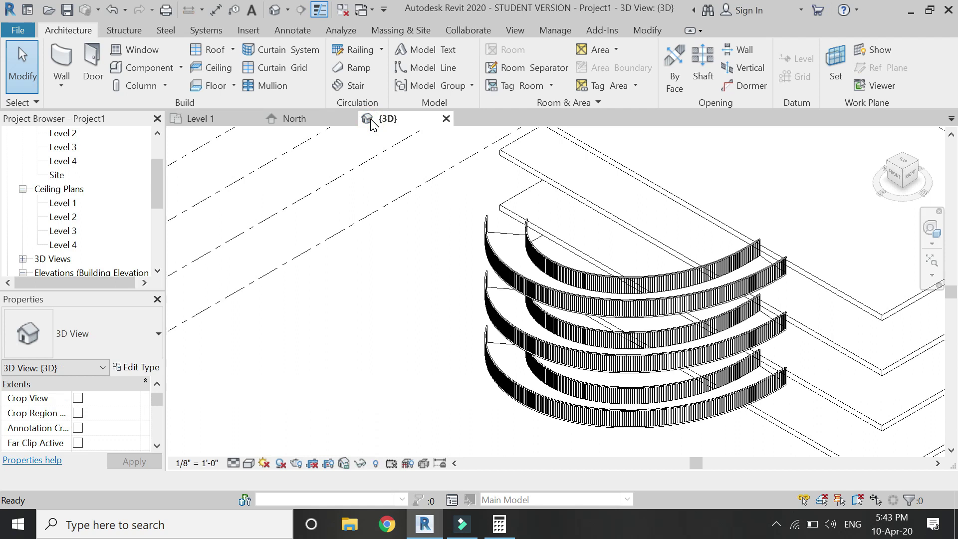
Step: Zoom out on the stacked curved ramps in 3D, then return to the Level 1 plan
scroll(389, 299, down, 2)
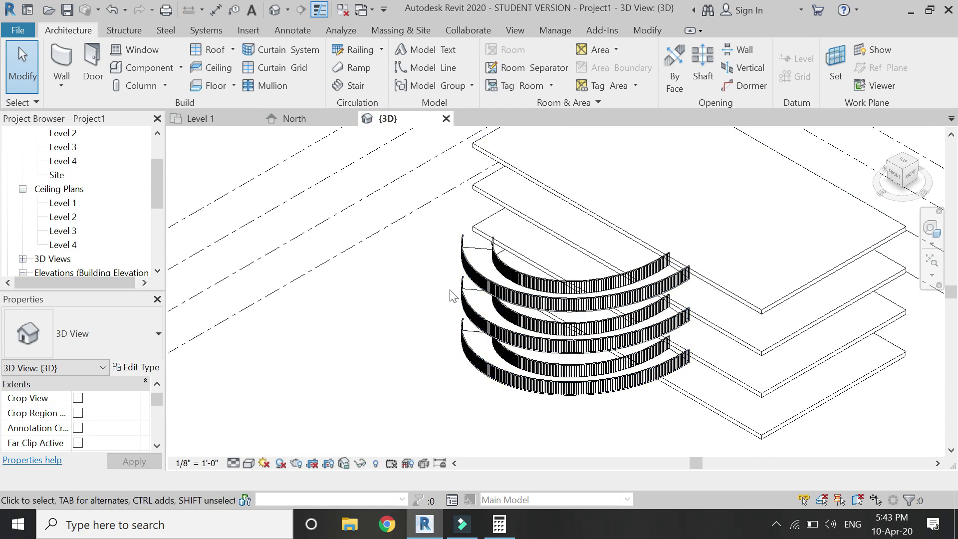
scroll(449, 356, down, 2)
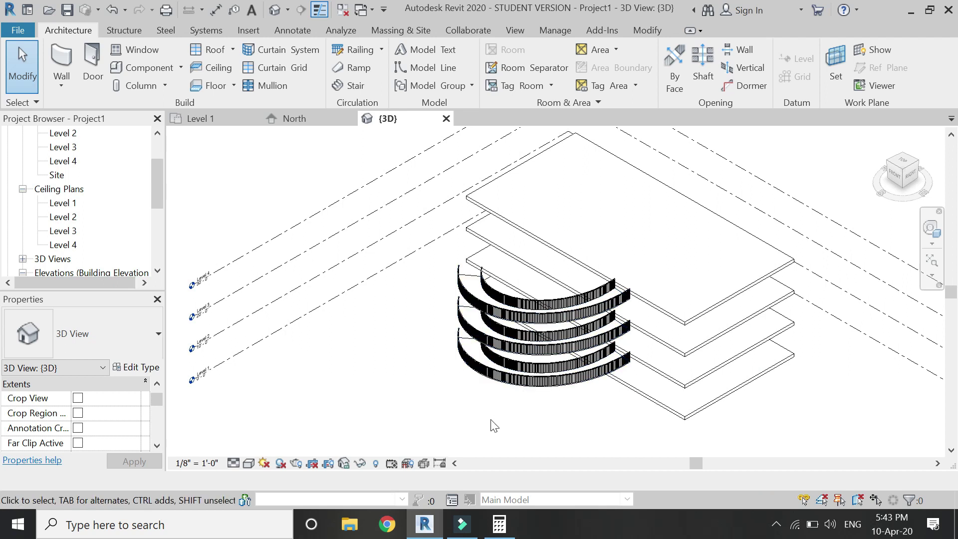
click(193, 118)
Step: Draw a 124' by 52' rectangular floor slab on Level 1
click(216, 92)
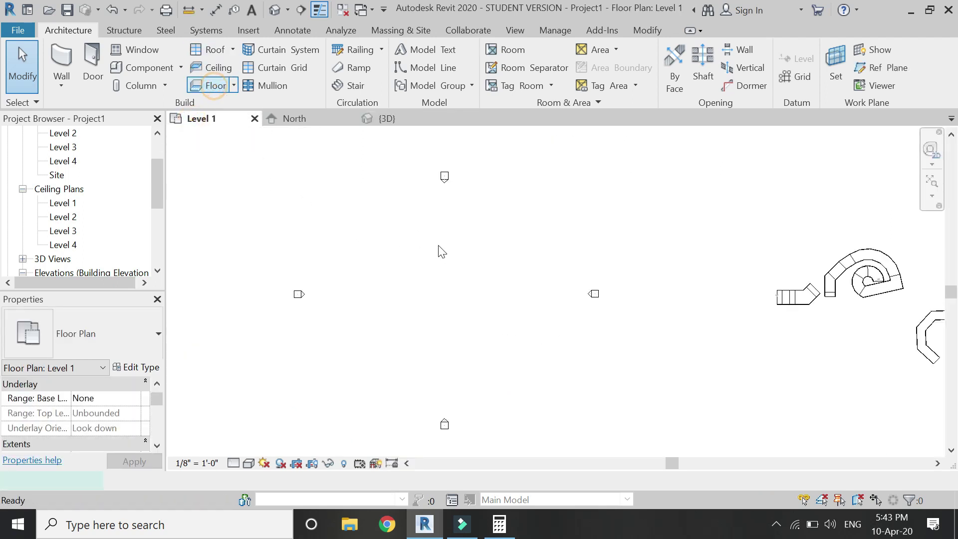
click(730, 52)
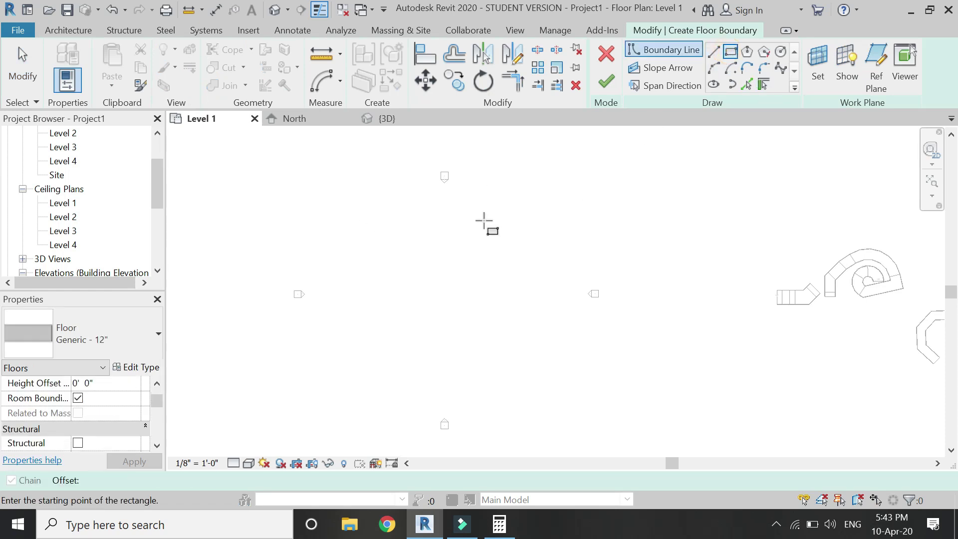
click(341, 215)
click(562, 306)
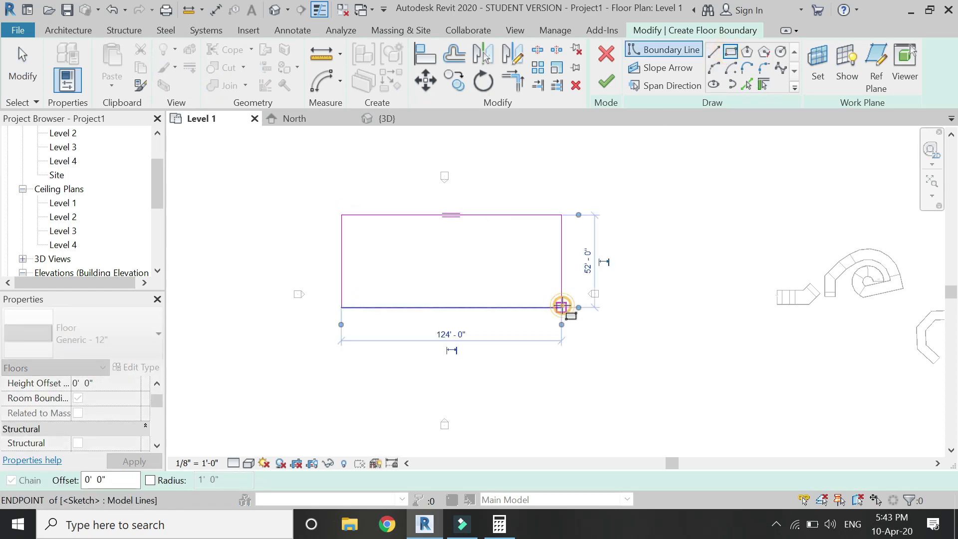
click(606, 81)
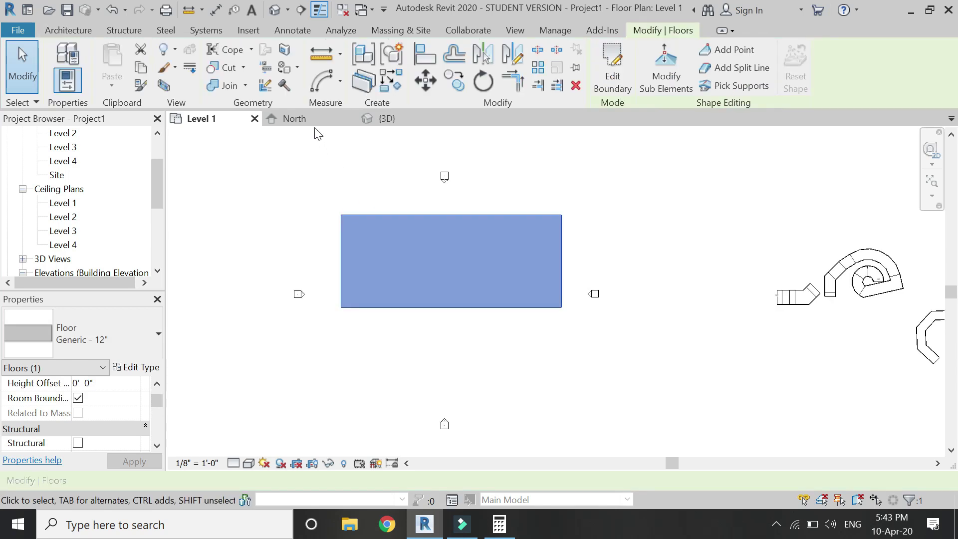
Step: Copy the floor up to Level 2 in the North elevation, then reopen Level 1
click(313, 119)
click(380, 302)
click(377, 263)
key(Escape)
key(Escape)
click(193, 120)
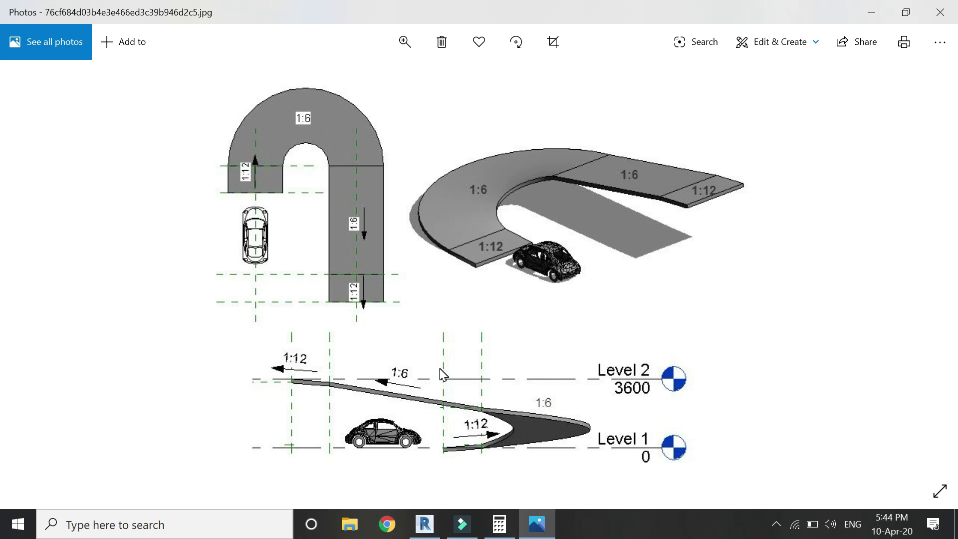
key(alt+Tab)
scroll(419, 289, down, 1)
scroll(362, 320, up, 2)
key(r)
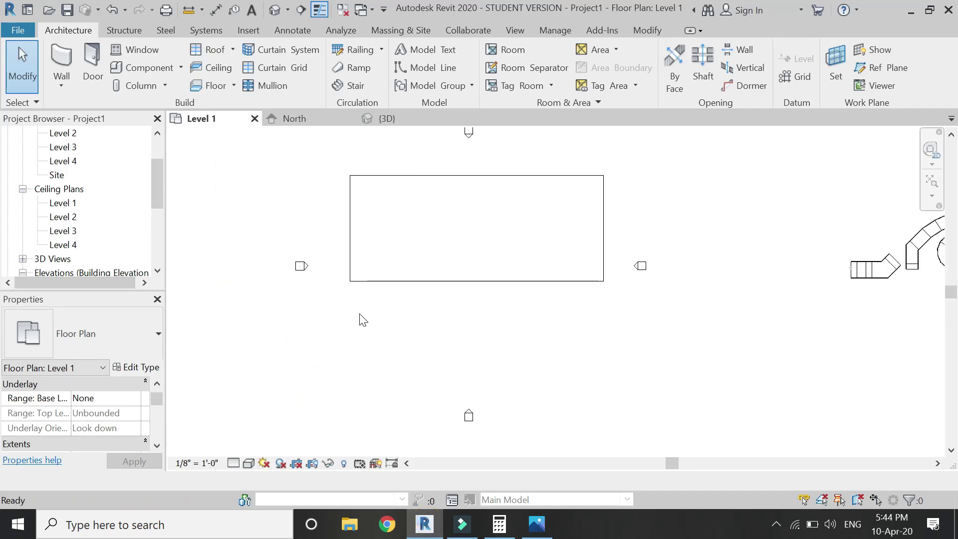
Step: Draw three vertical reference planes and one horizontal plane below the floor
key(p)
click(349, 282)
click(343, 369)
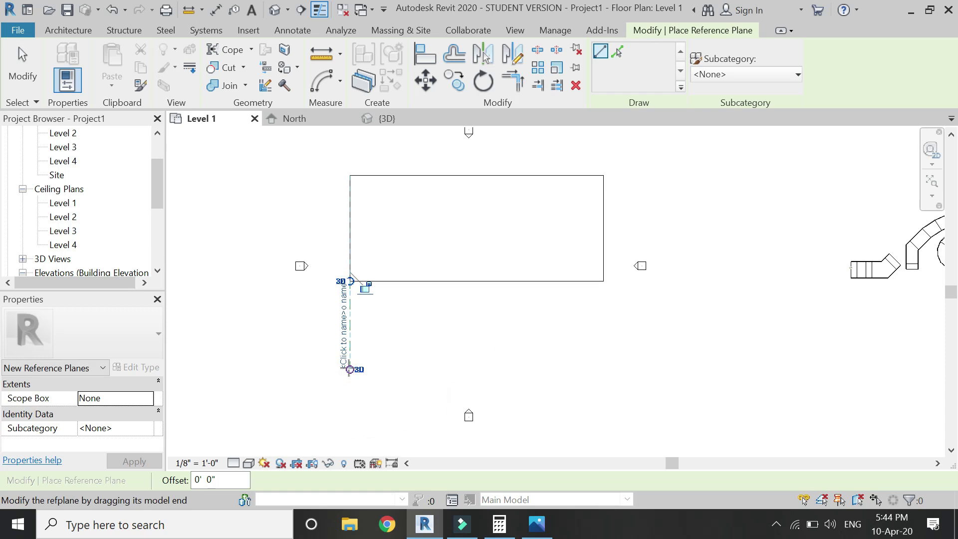
click(374, 283)
click(374, 368)
click(398, 282)
click(399, 367)
click(317, 307)
click(444, 306)
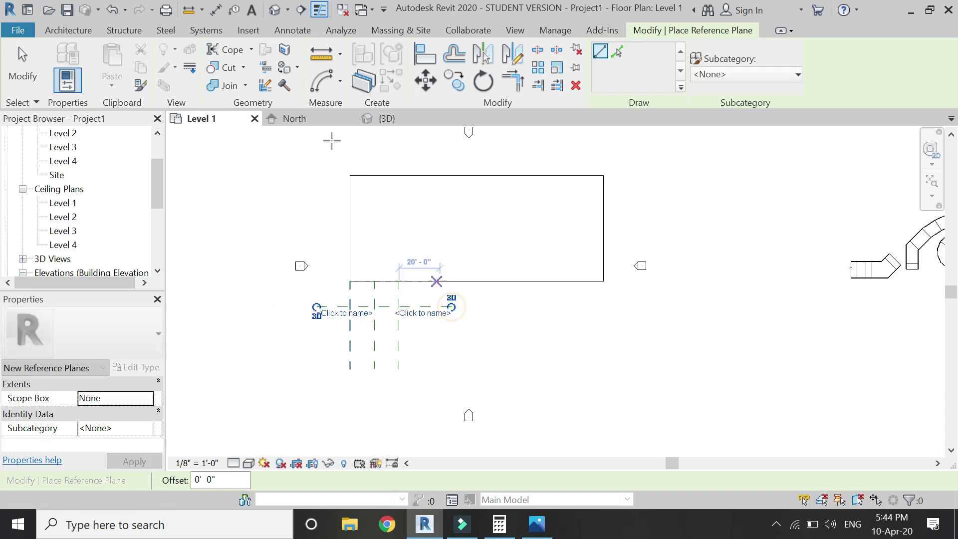
Step: Add an aligned dimension from the floor's bottom edge to the horizontal reference plane
click(339, 81)
click(333, 109)
scroll(342, 284, up, 3)
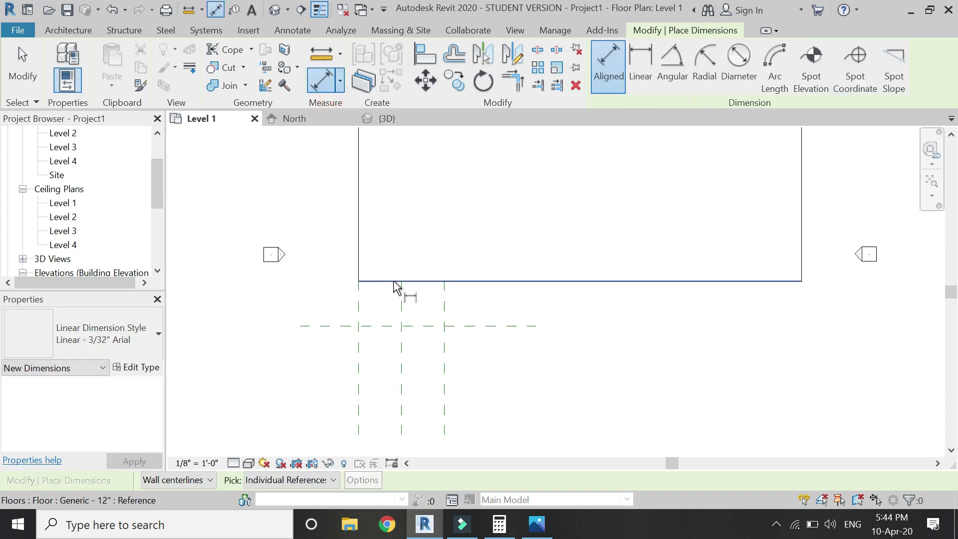
click(395, 282)
click(389, 326)
click(259, 358)
key(Escape)
key(Escape)
click(324, 327)
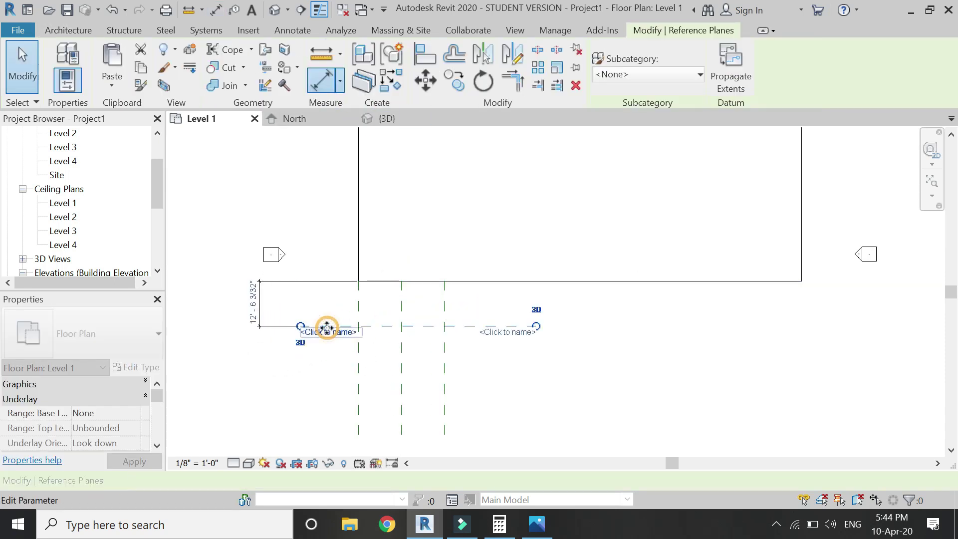
Step: Change the dimension to 12' so the horizontal plane sits 12' below the floor edge
click(254, 301)
text(12)
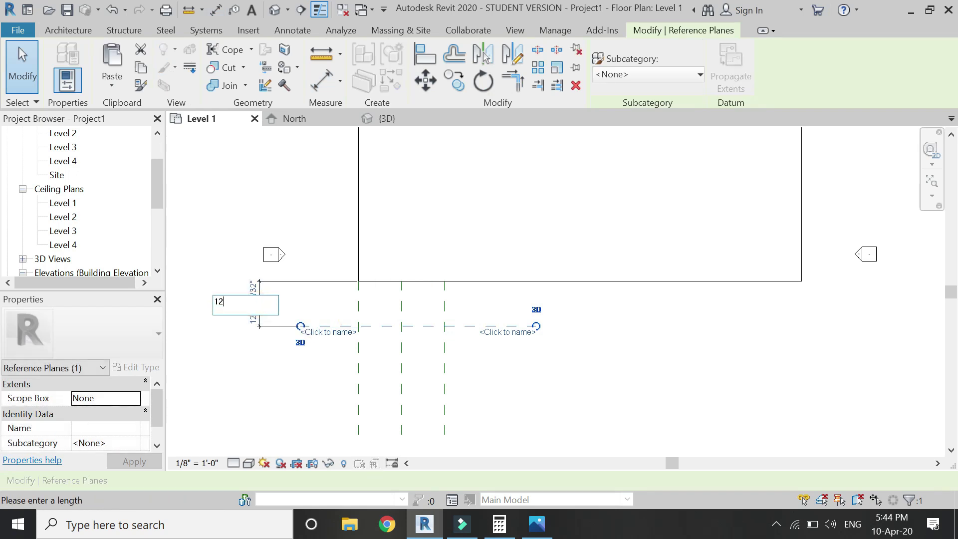
key(Return)
click(410, 235)
scroll(411, 235, down, 2)
scroll(477, 363, up, 1)
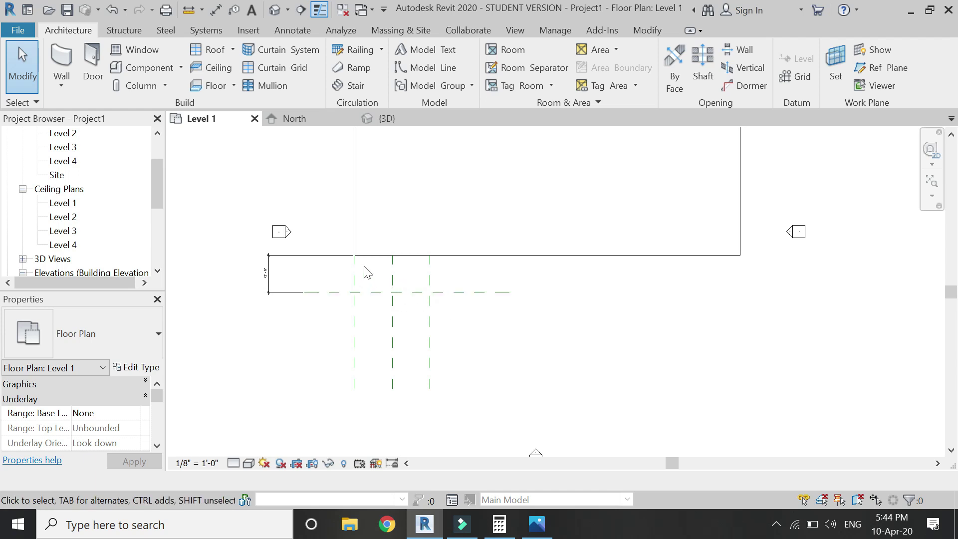
scroll(358, 271, up, 1)
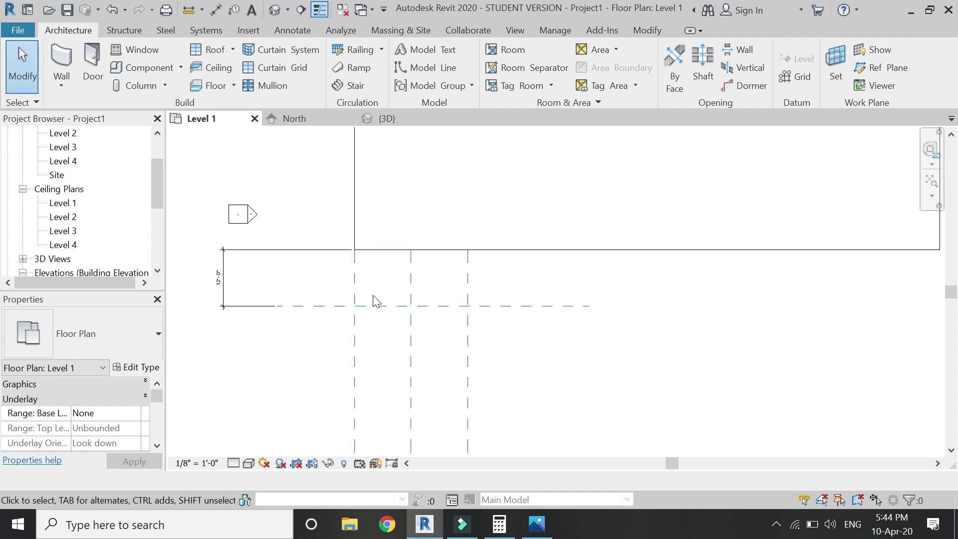
scroll(357, 233, down, 2)
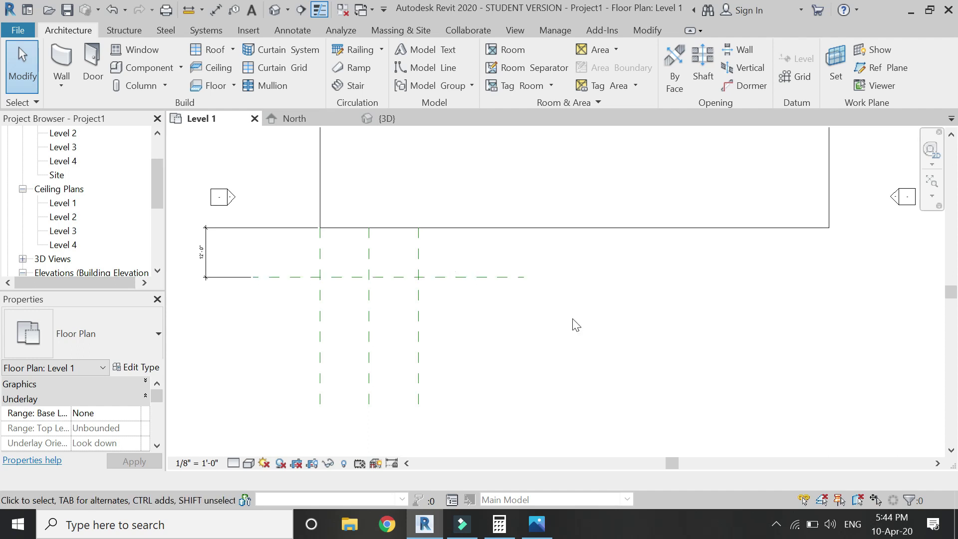
Step: Compute 8 × 6 = 48 in Windows Calculator
click(499, 523)
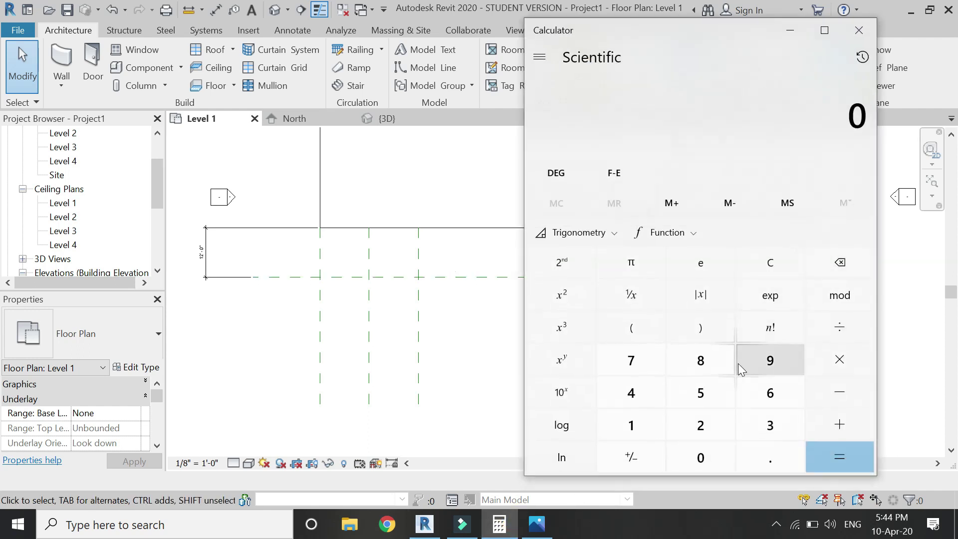
click(698, 361)
click(828, 359)
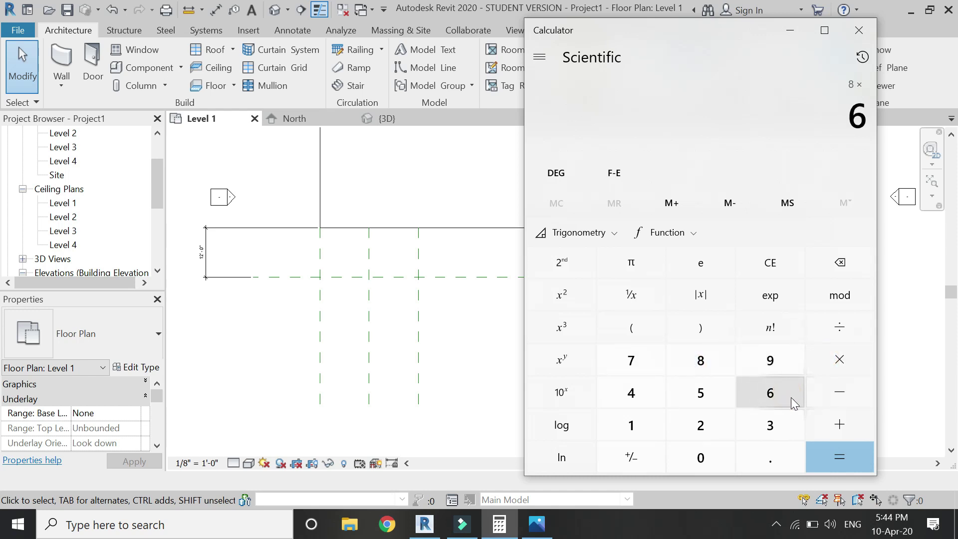
click(843, 464)
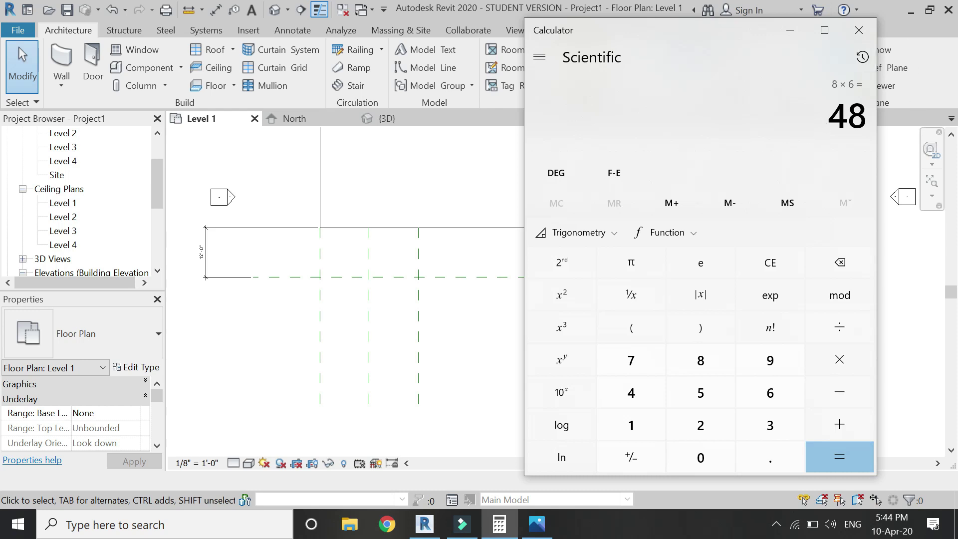
double_click(829, 116)
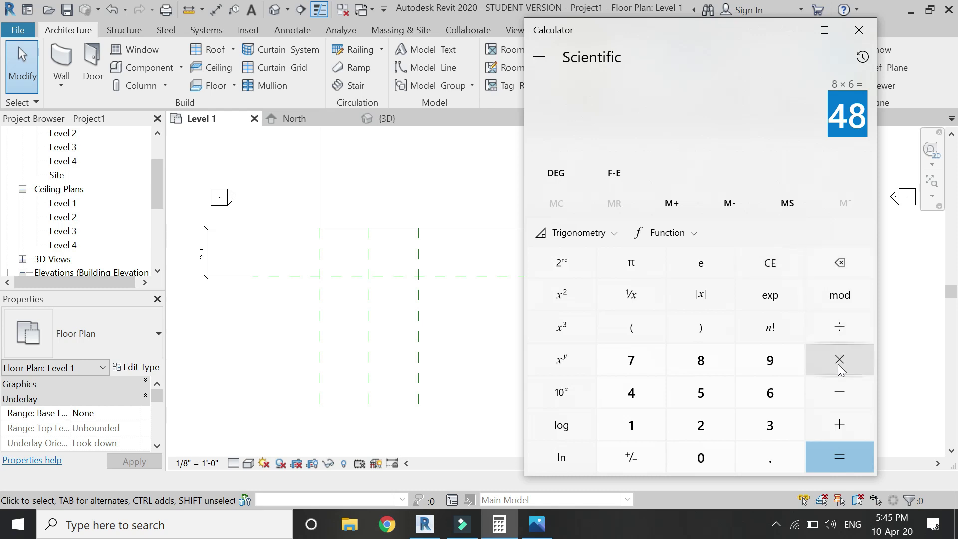
click(852, 157)
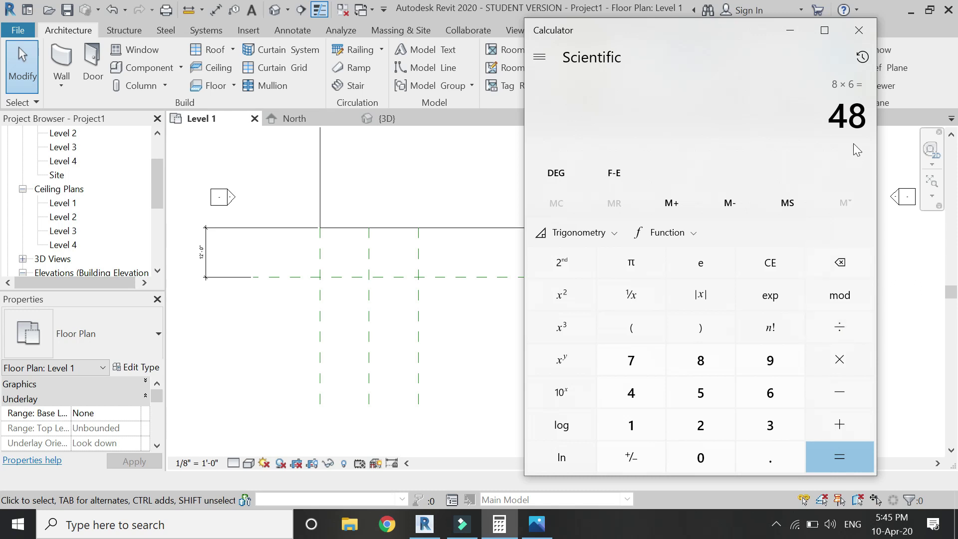
Step: Divide 48 by π to get about 15.28, then minimize Calculator
click(851, 337)
click(648, 266)
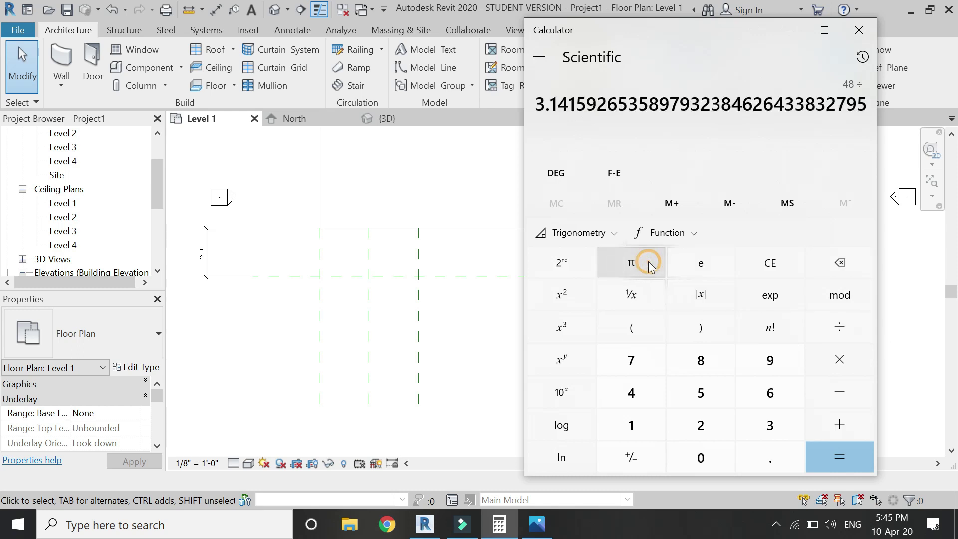
click(843, 455)
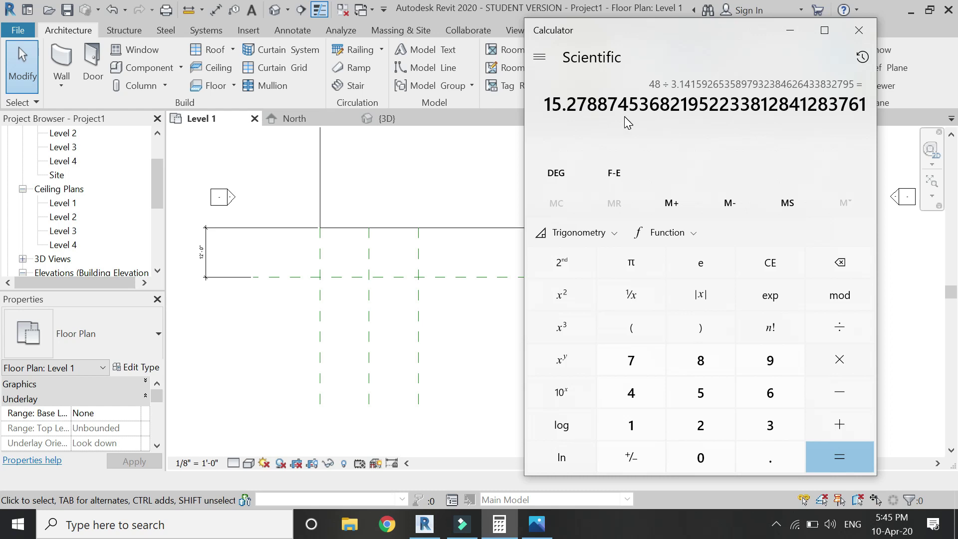
click(793, 35)
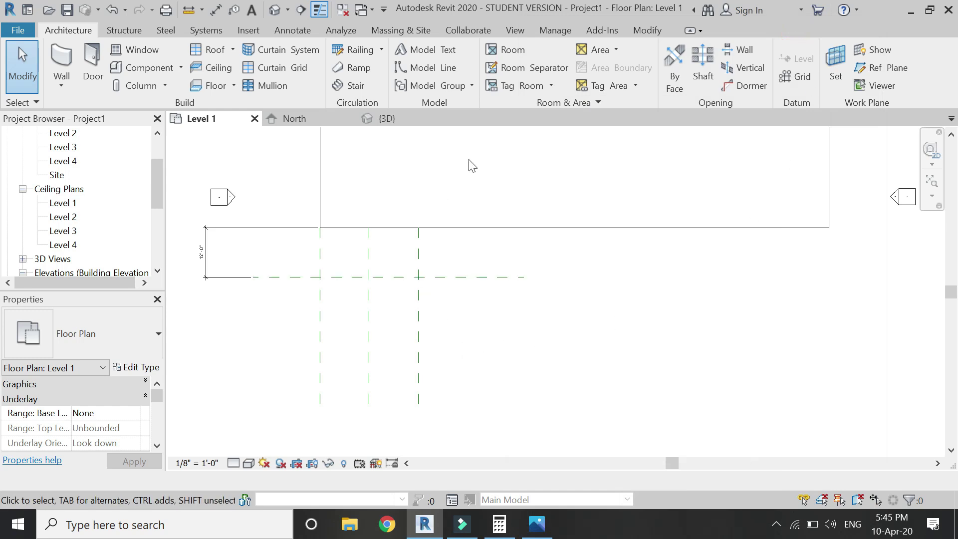
Step: Draw a centre-point detail-line half-circle arc of radius 15' 3 1/2" below its centre
key(d)
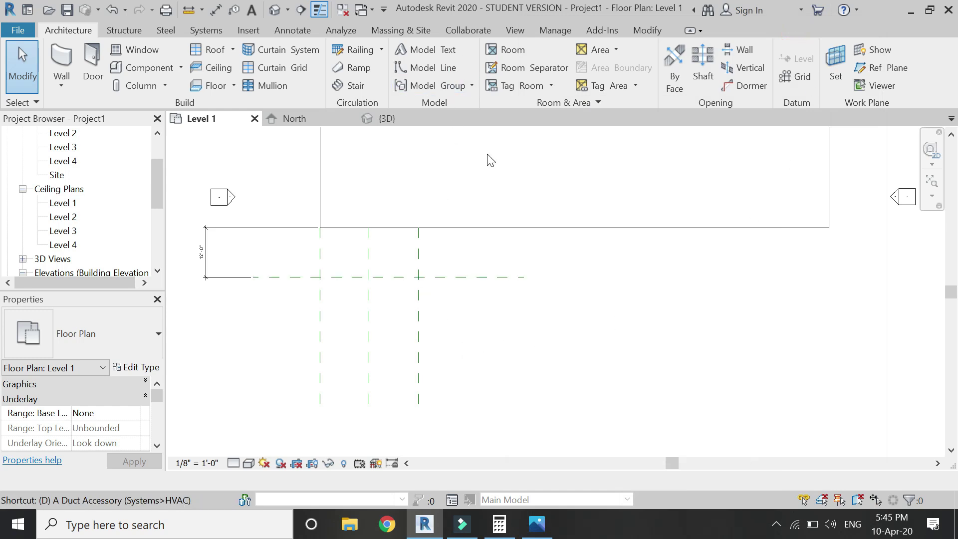
key(l)
click(617, 66)
click(583, 306)
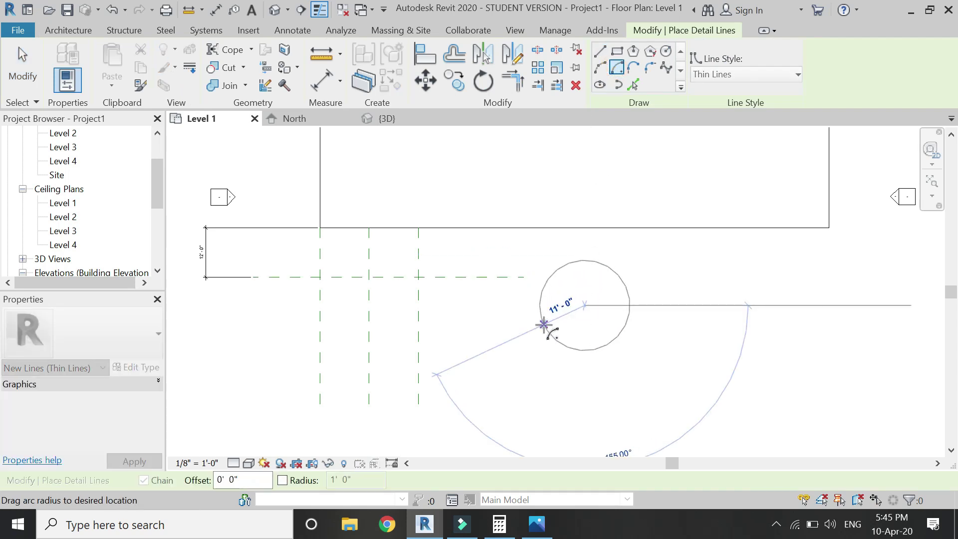
text(15'3.5")
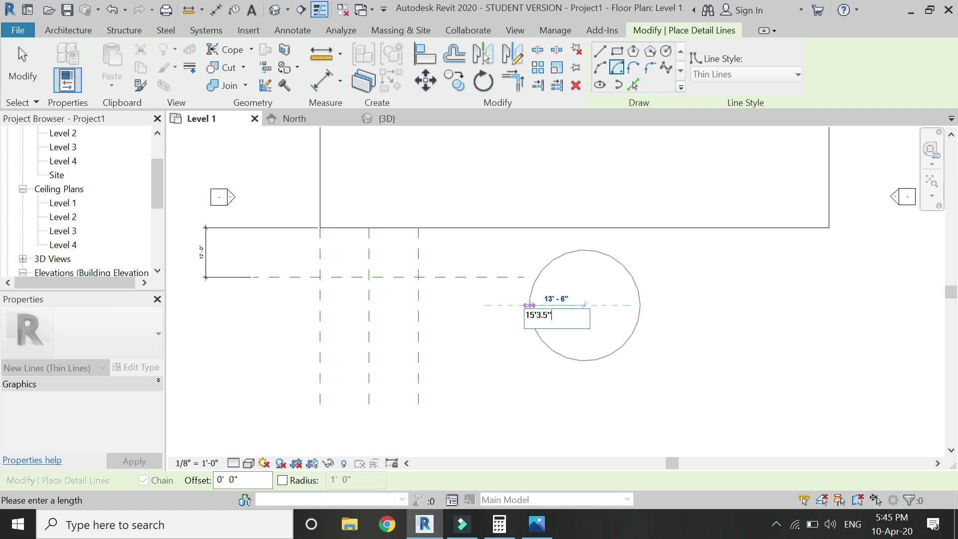
key(Return)
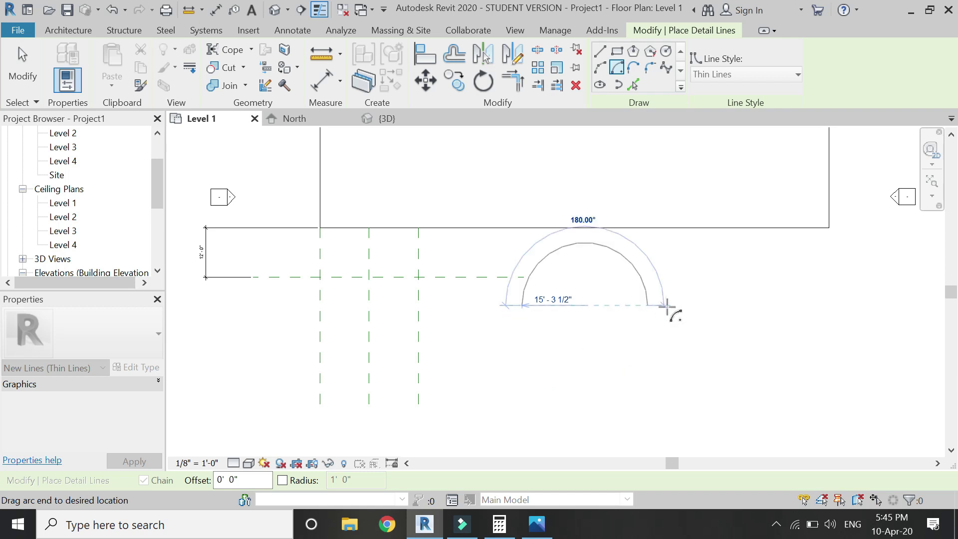
click(669, 310)
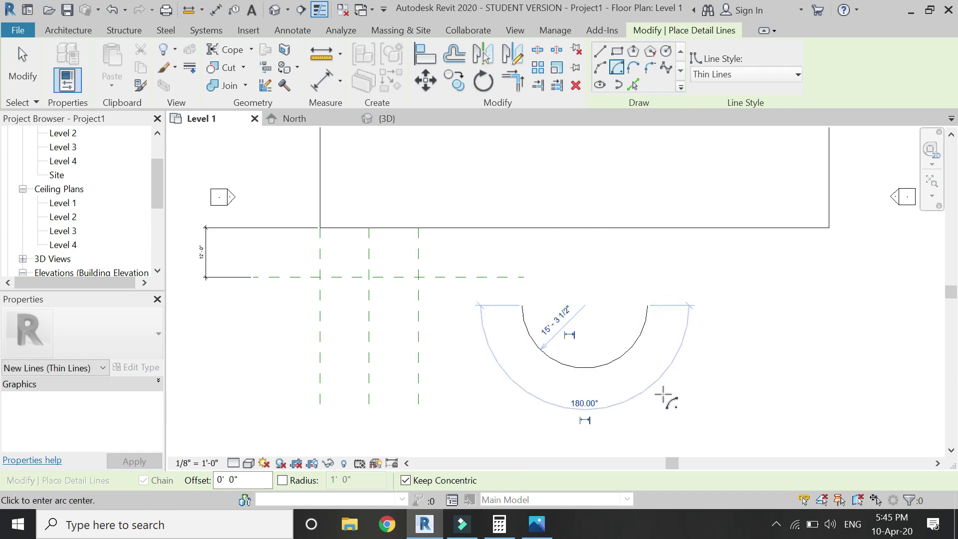
key(Escape)
key(Escape)
click(627, 349)
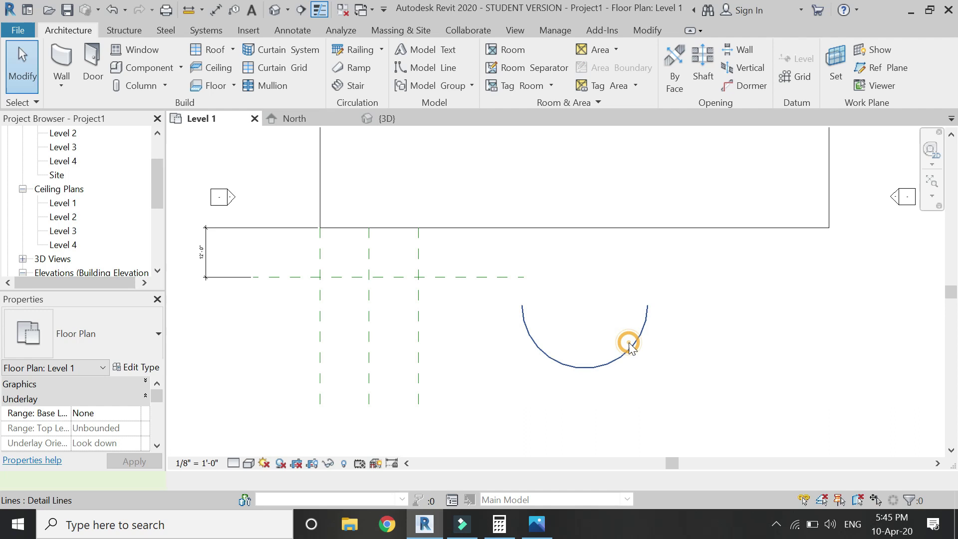
key(Escape)
Step: Measure the arc with an arc-length dimension (48'-0 15/32"), then delete the dimension
click(647, 30)
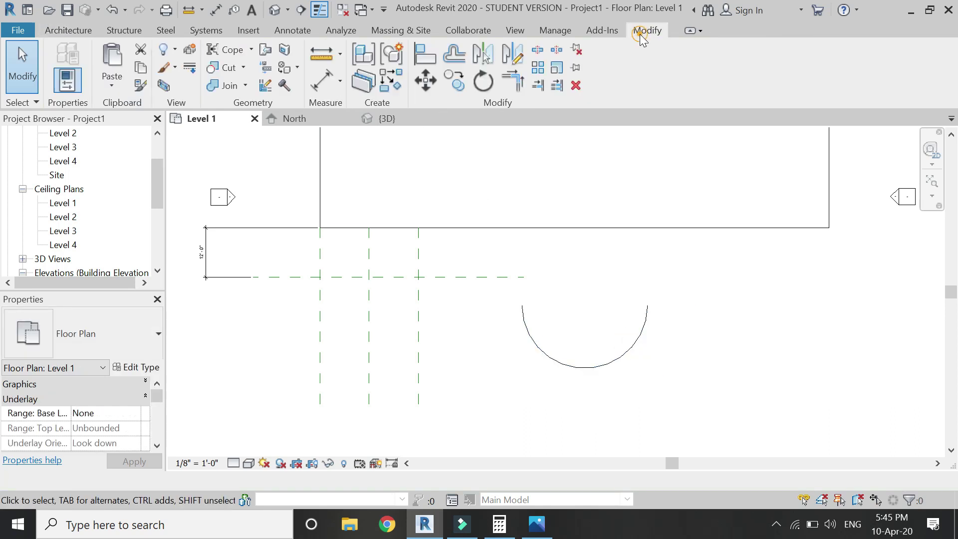
click(340, 81)
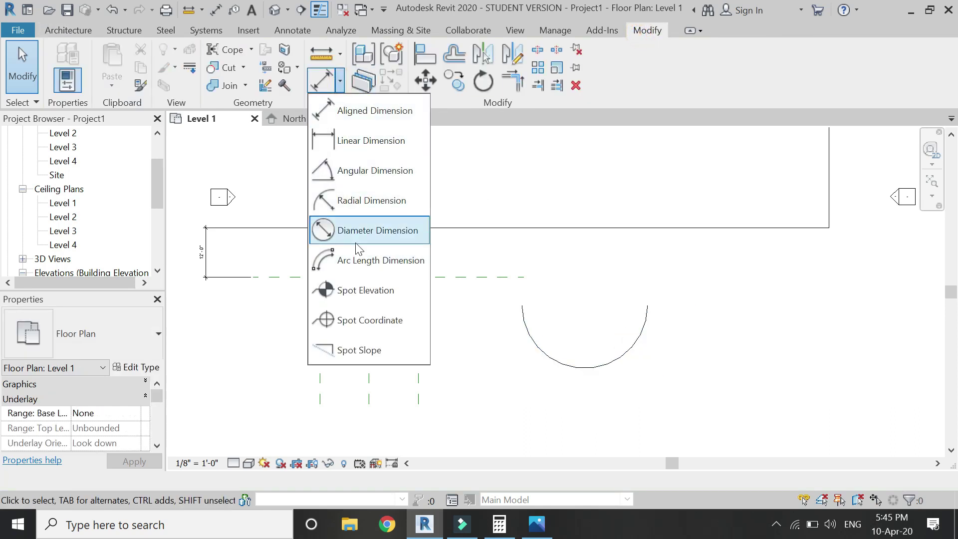
click(362, 267)
click(522, 305)
click(651, 303)
click(588, 391)
scroll(591, 391, up, 3)
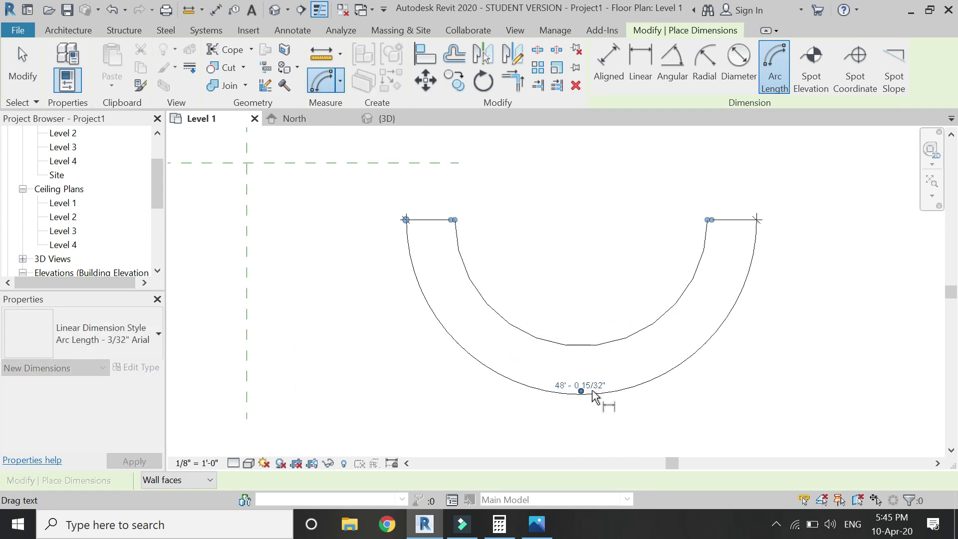
scroll(494, 381, down, 1)
key(Escape)
key(Escape)
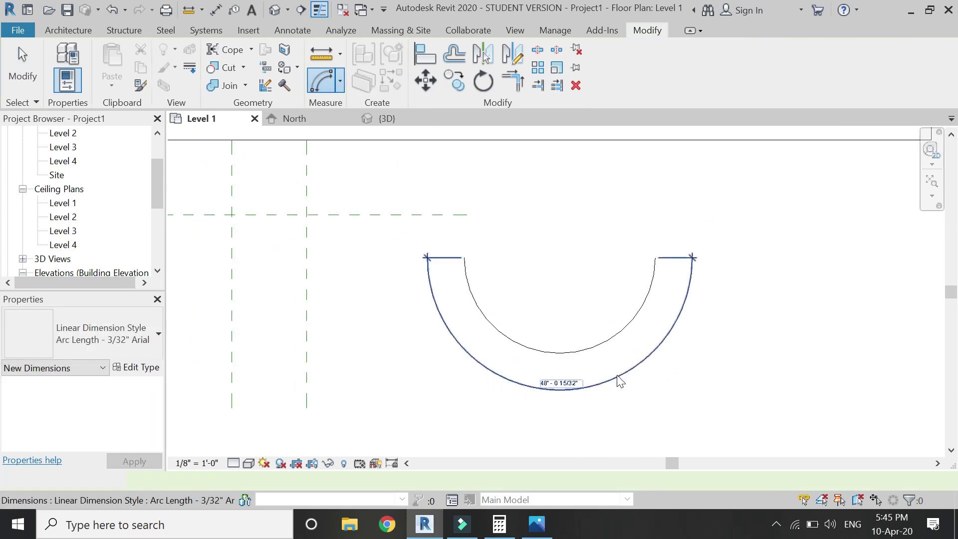
click(620, 375)
key(Delete)
Step: Move the arc by its endpoint onto the reference-plane intersection
click(605, 340)
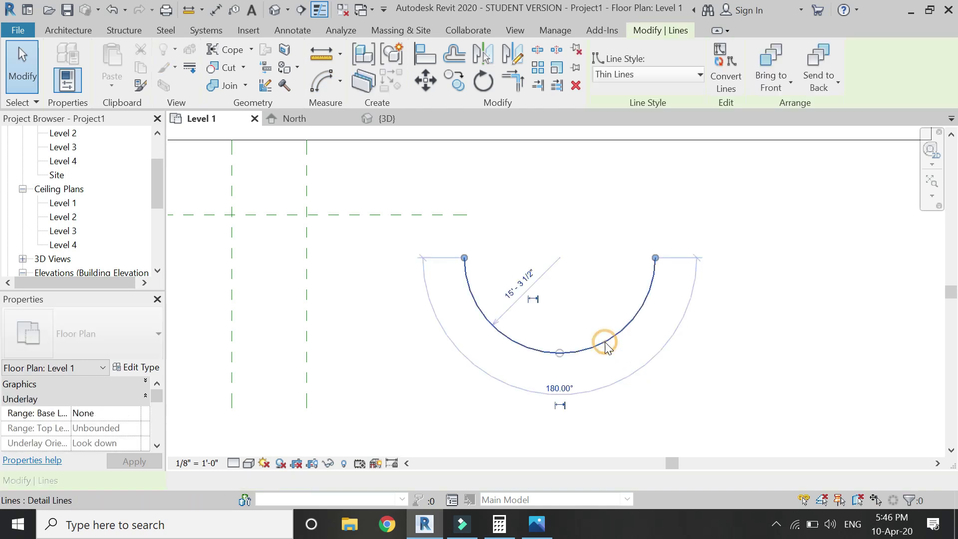
middle_drag(593, 328, 710, 353)
key(m)
key(v)
click(580, 284)
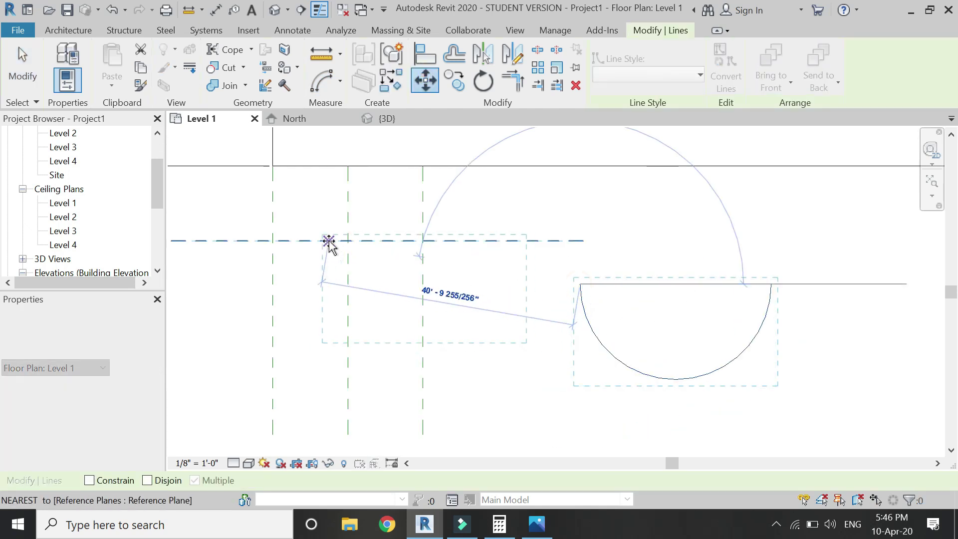
click(347, 241)
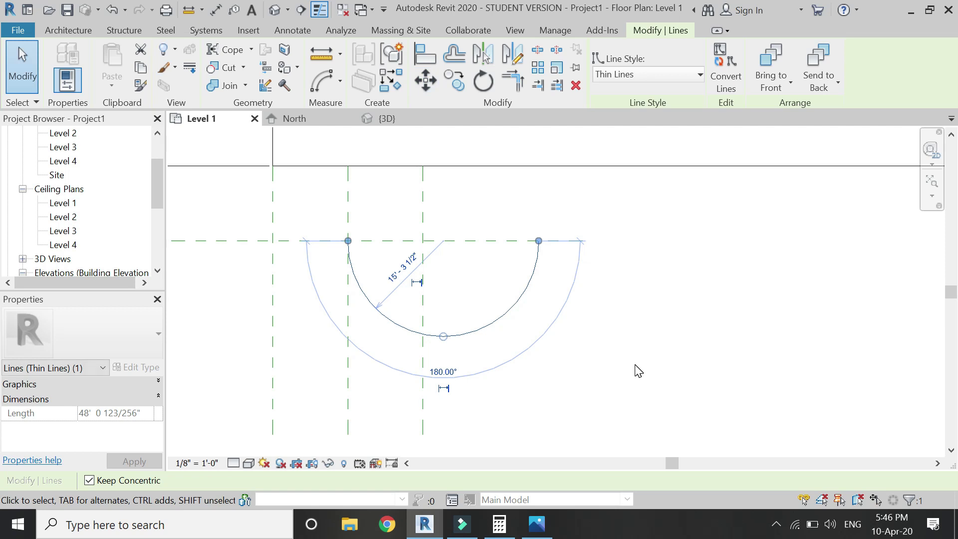
key(Escape)
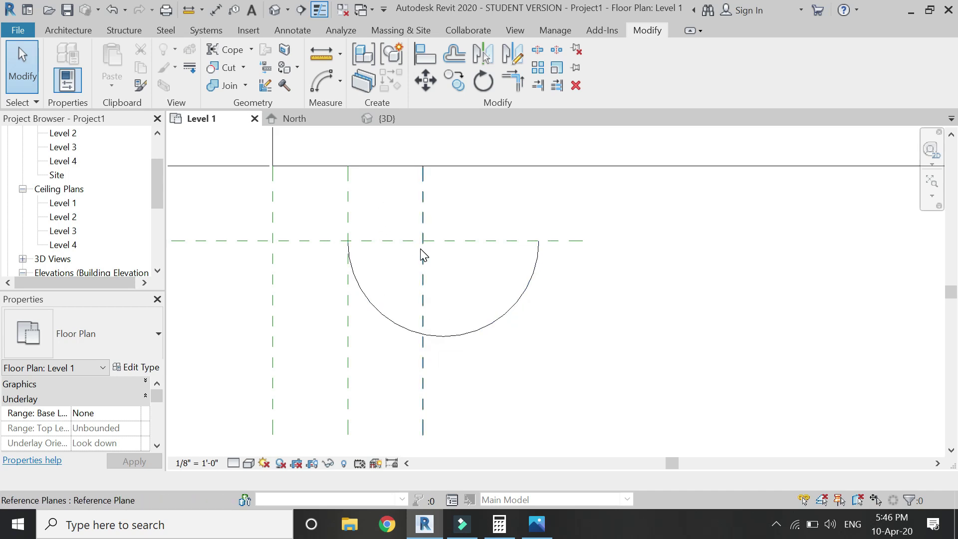
Step: Offset the arc 12' inward and 12' outward to make concentric copies
key(o)
key(f)
double_click(164, 480)
text(12)
click(449, 331)
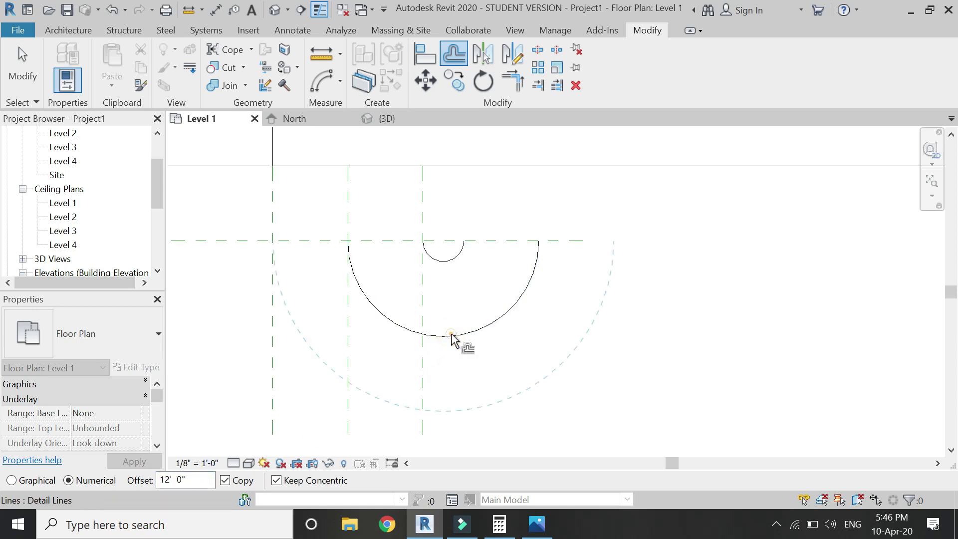
click(451, 335)
key(Escape)
Step: Draw three reference planes from the small, middle and big arc ends up to the top line
key(r)
key(p)
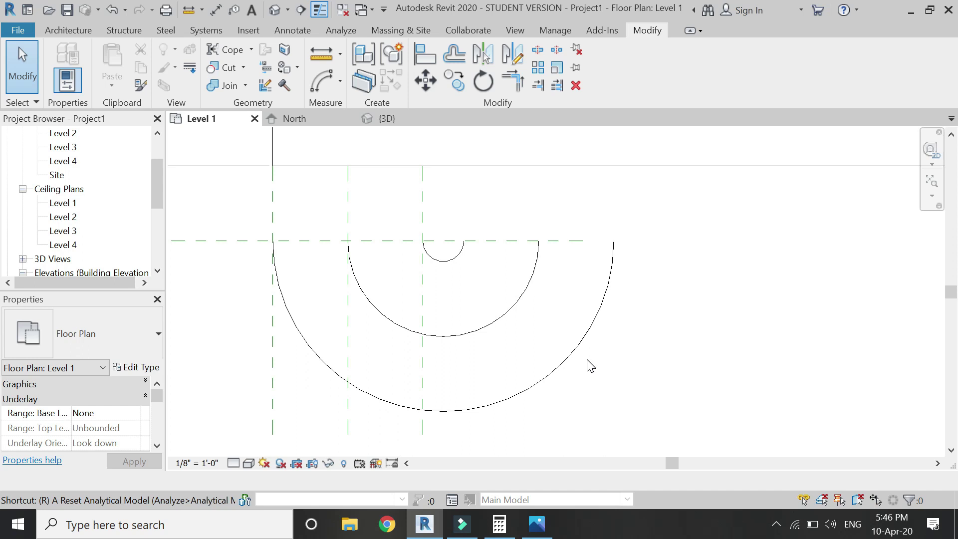
click(463, 241)
click(464, 166)
click(538, 241)
click(538, 166)
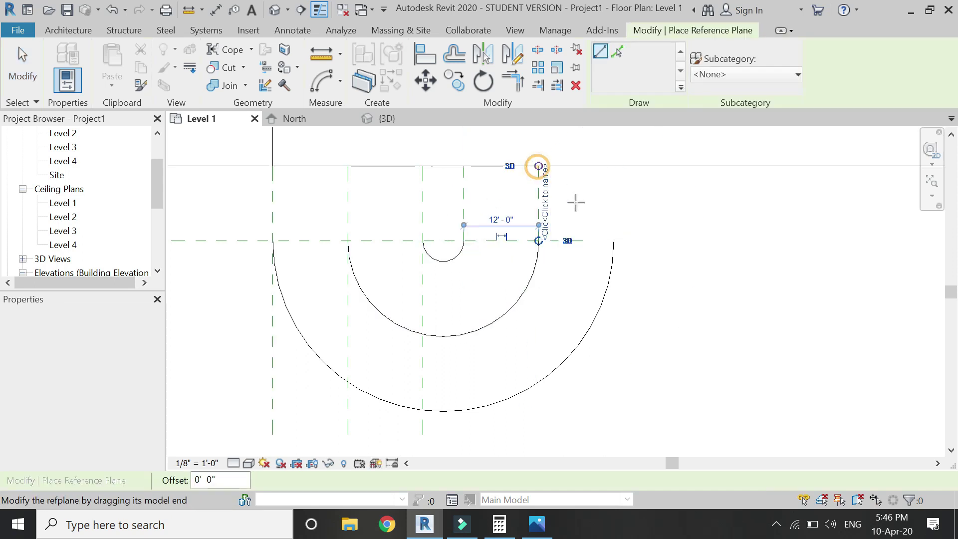
click(611, 240)
click(613, 166)
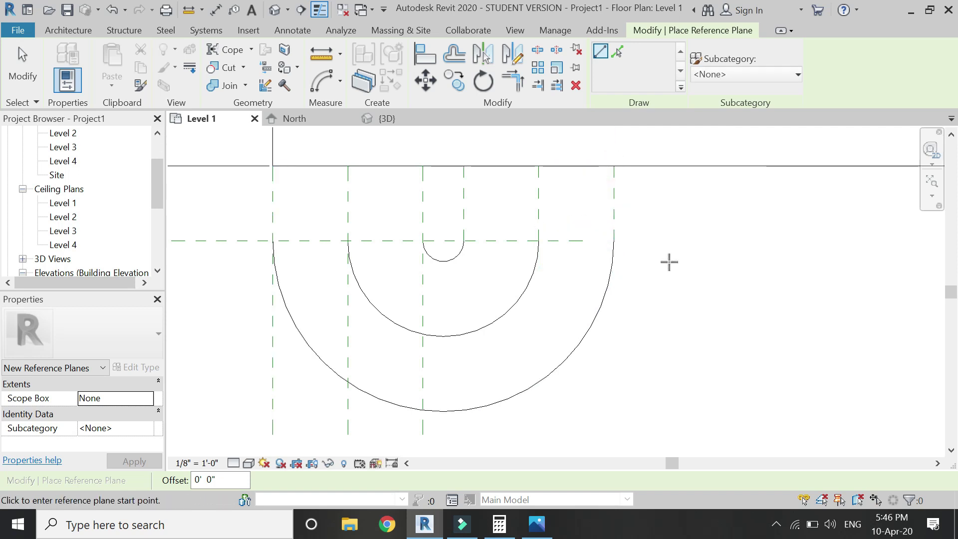
key(Escape)
key(Escape)
scroll(680, 325, down, 2)
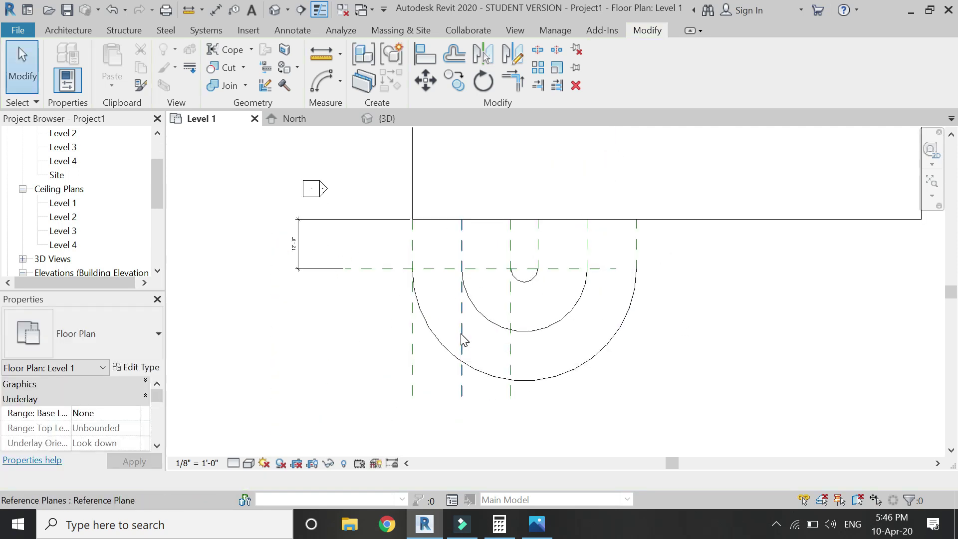
scroll(503, 250, up, 1)
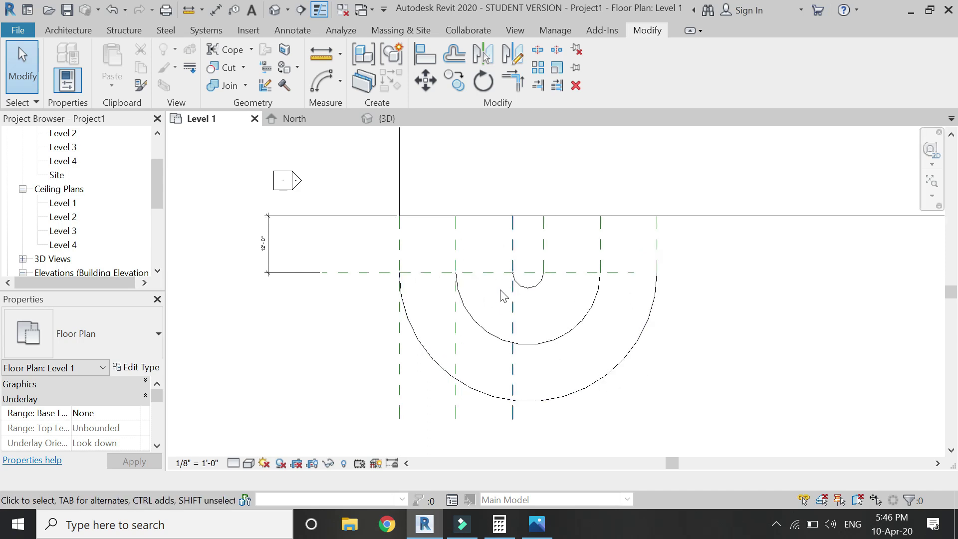
Step: Start a detail line at the arc centre, cancel it, and go to Architecture tools
key(d)
key(l)
click(528, 272)
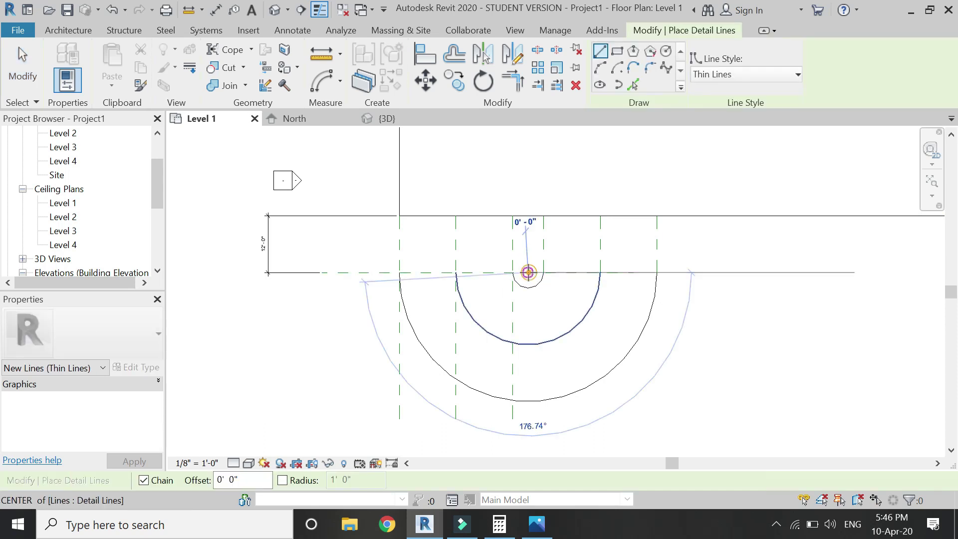
key(Escape)
key(Escape)
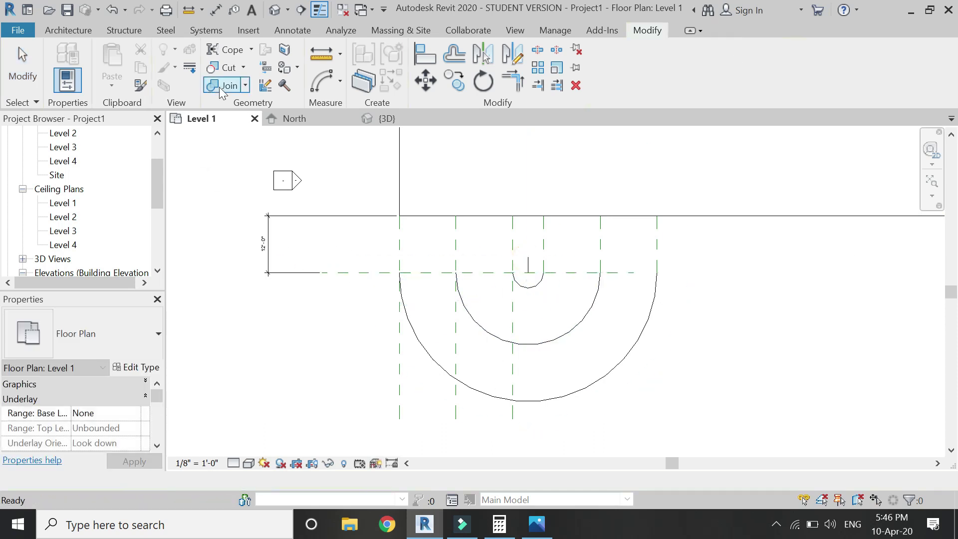
click(68, 30)
Step: Start a ramp and create type '1/12 Slope 1' with 12' maximum incline length and a new Ramp Max Slope
click(356, 74)
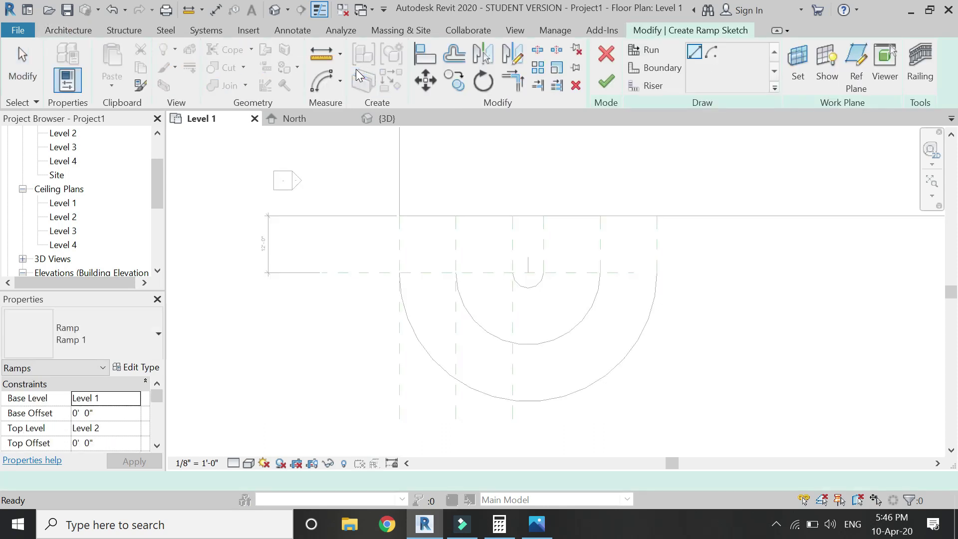
click(146, 368)
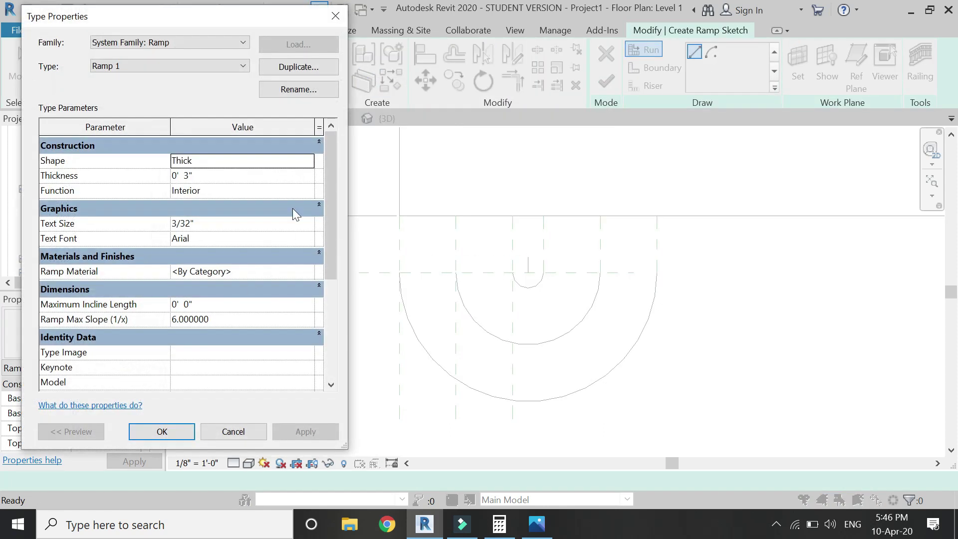
click(297, 68)
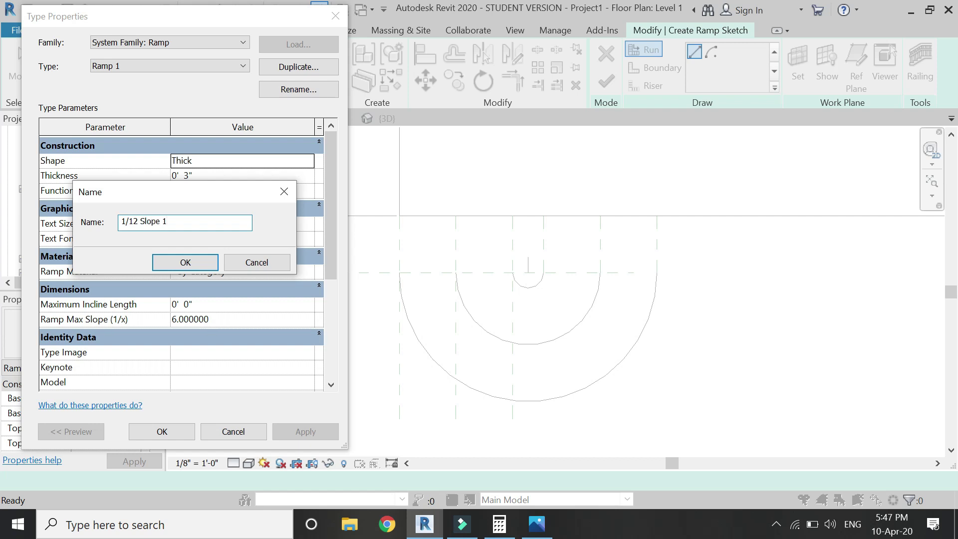
click(207, 263)
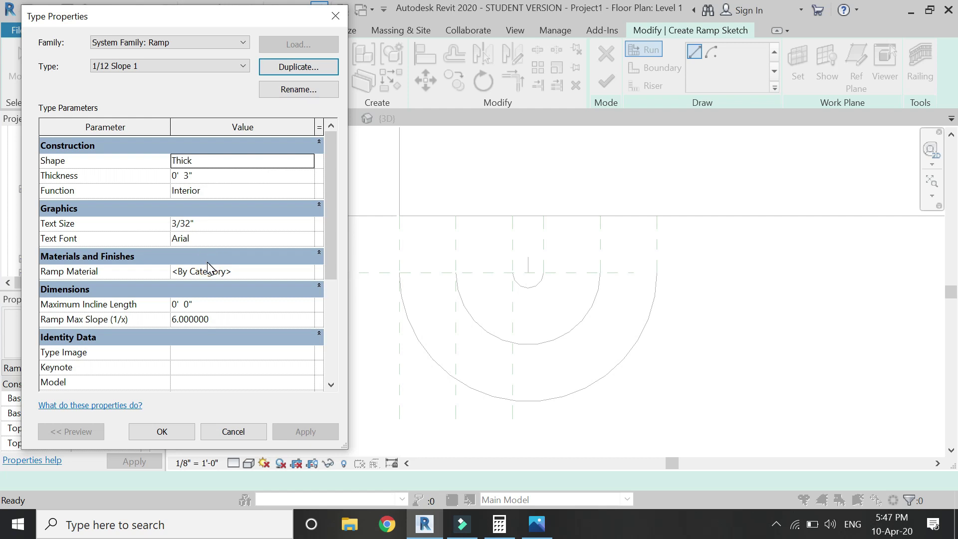
click(231, 304)
text(12')
key(Return)
click(240, 318)
text(1)
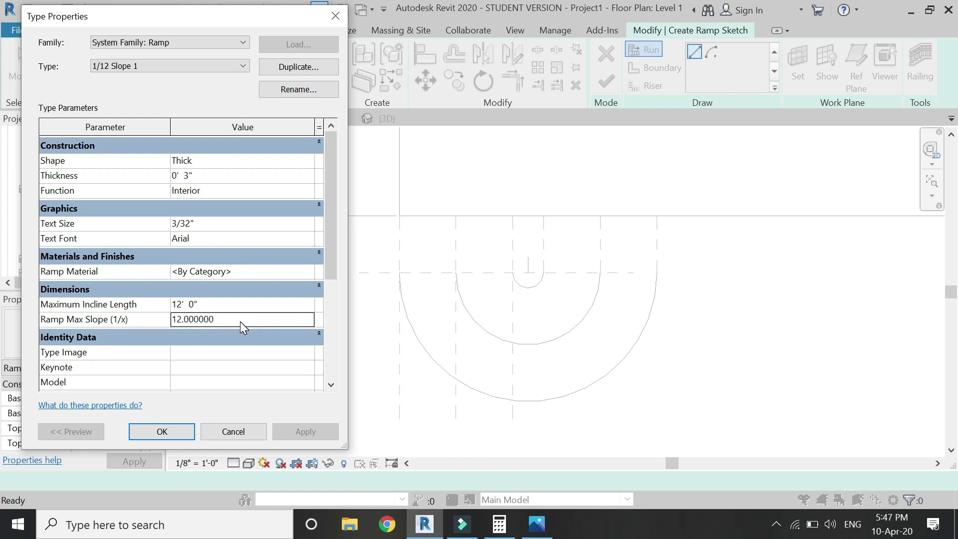
click(173, 428)
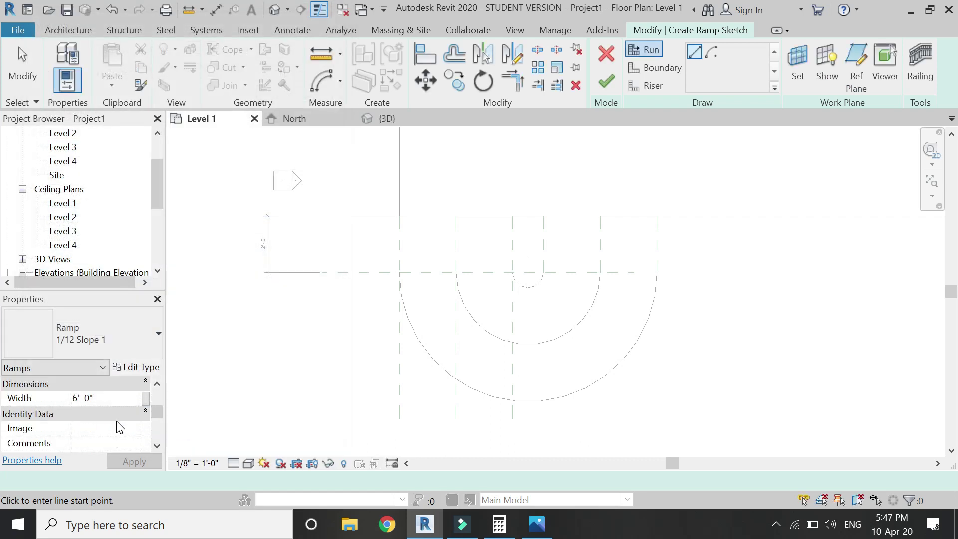
Step: Set the ramp width to 24' and its top level to None
click(113, 399)
text(2)
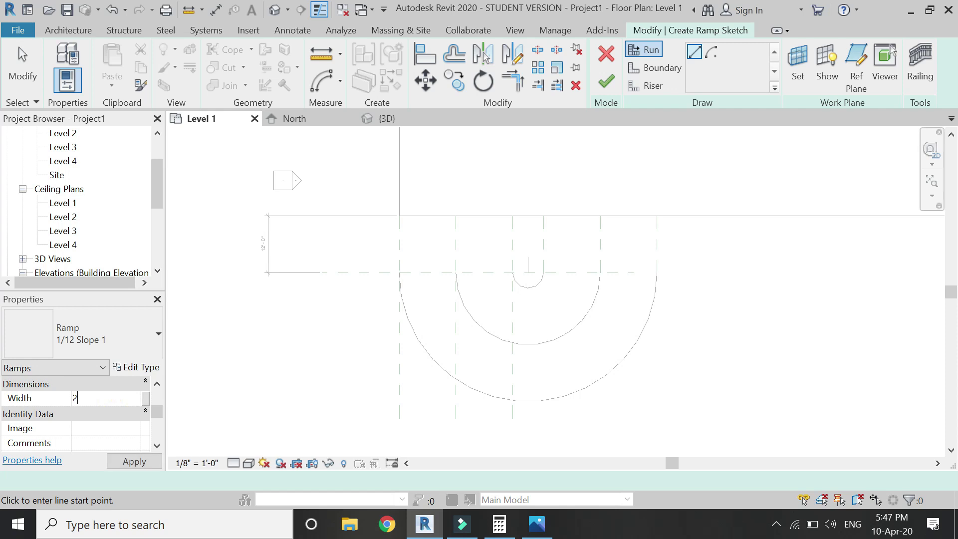
text(4)
key(Return)
scroll(113, 401, up, 5)
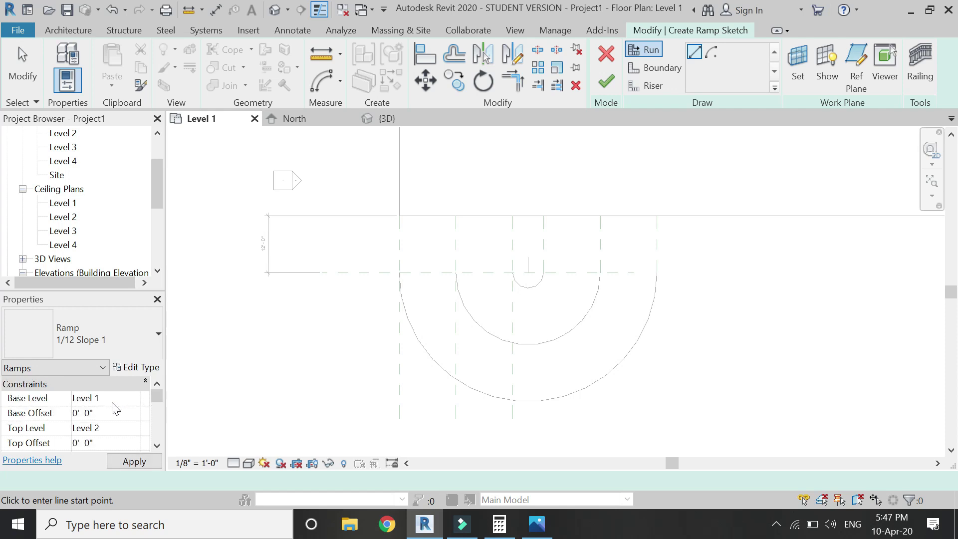
click(133, 427)
click(83, 443)
click(127, 461)
Step: Draw a 12' straight run from the reference-plane end, show the up arrow, and finish the ramp
click(455, 215)
click(455, 272)
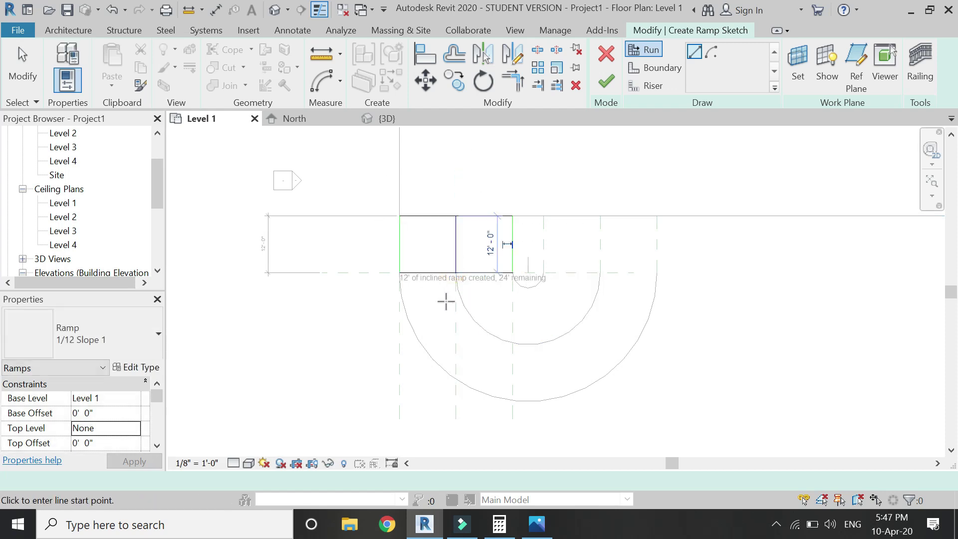
scroll(130, 430, down, 3)
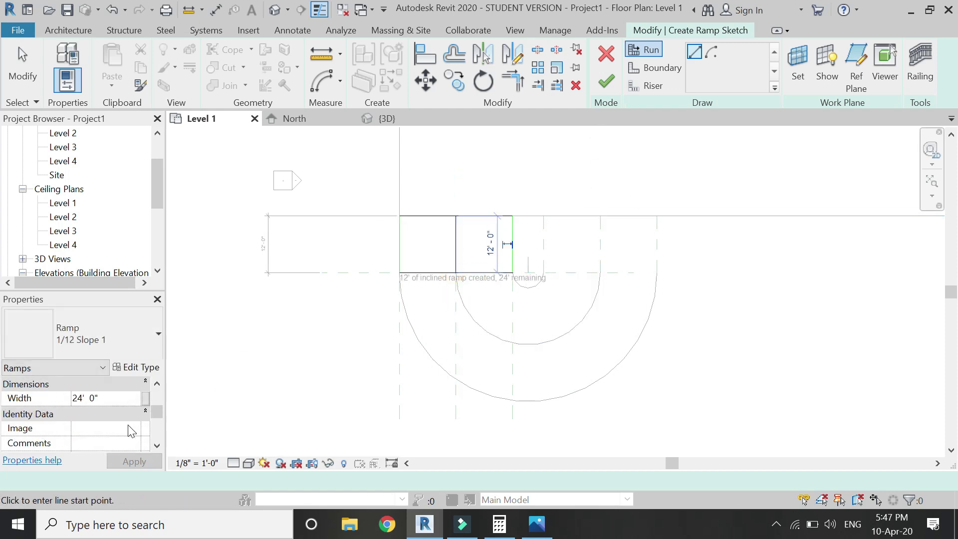
scroll(74, 426, up, 3)
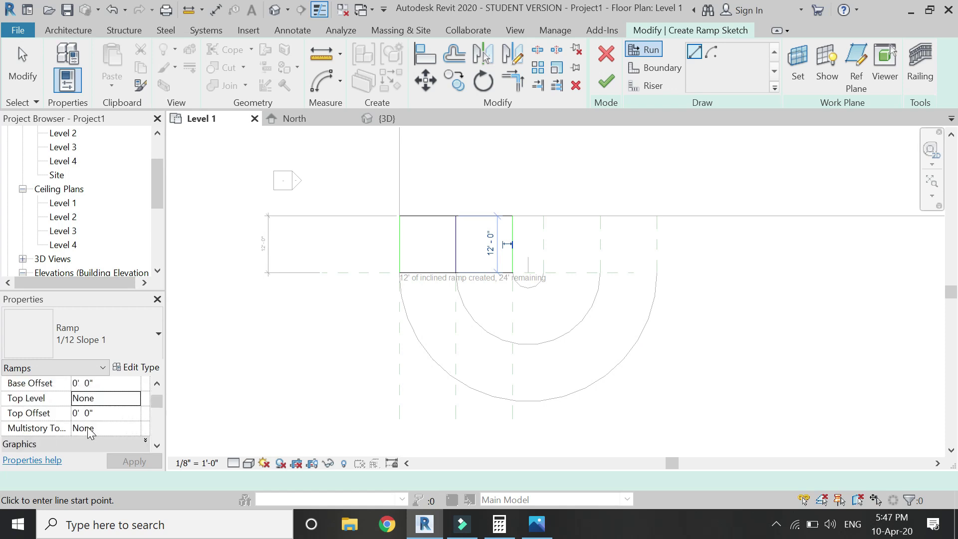
scroll(90, 433, up, 2)
scroll(89, 429, down, 4)
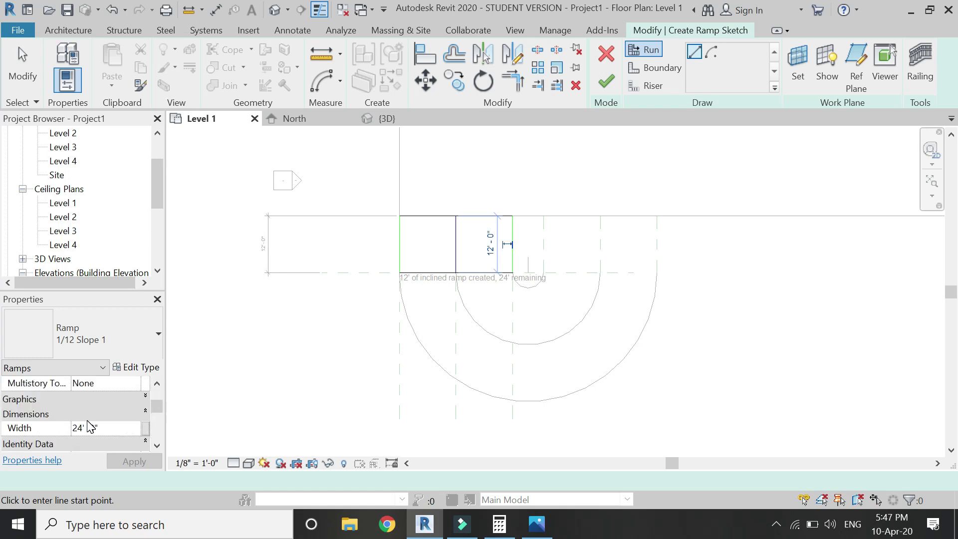
click(99, 399)
scroll(79, 427, down, 1)
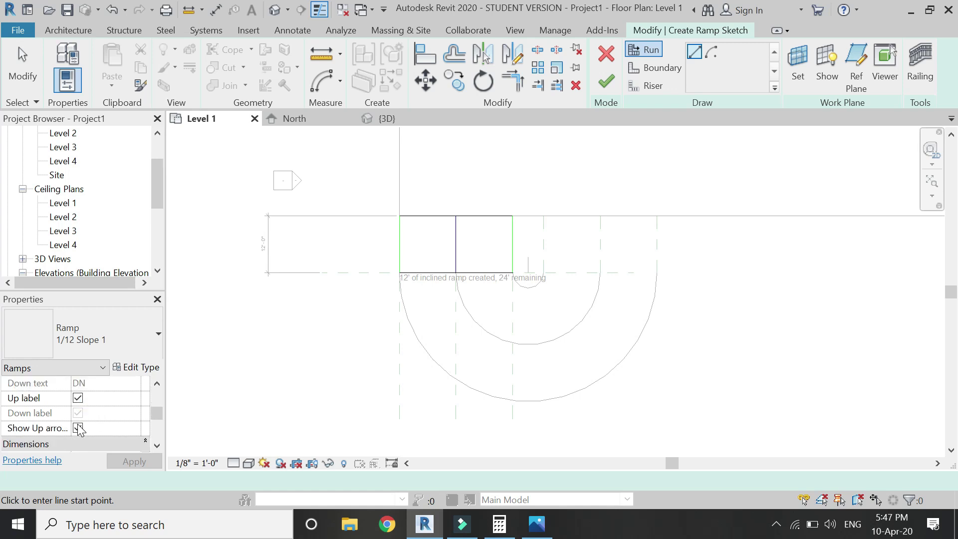
click(607, 83)
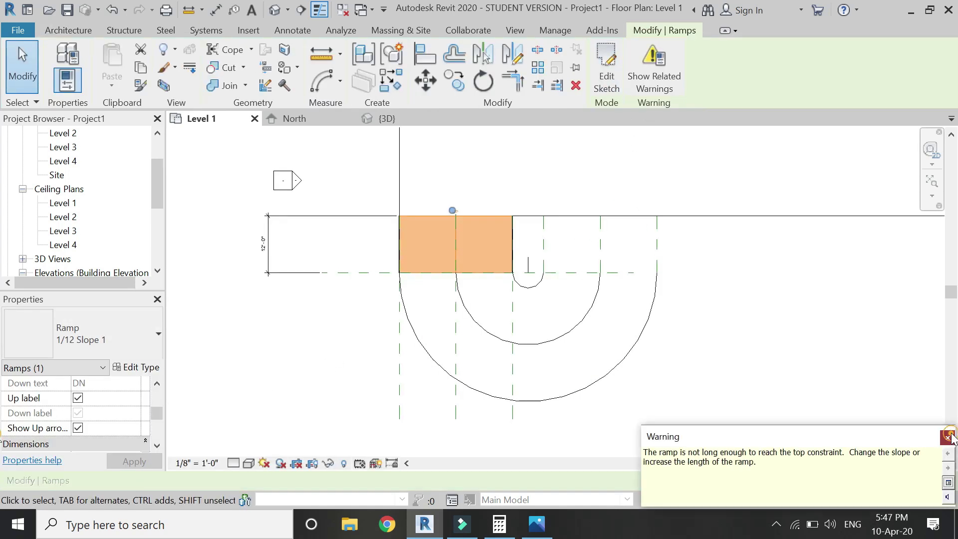
key(Escape)
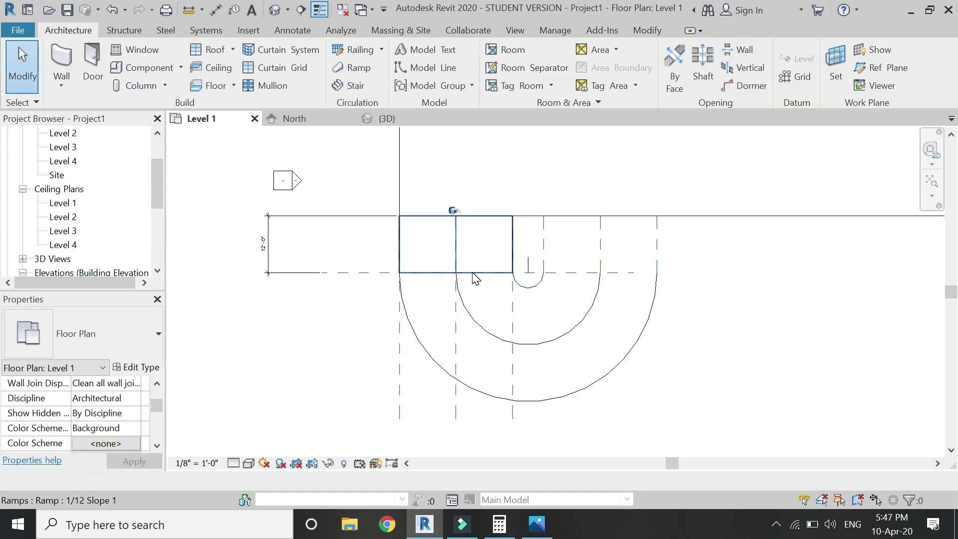
Step: Start a new ramp and duplicate 1/12 Slope 1 as '1/6 Slope' with incline length 0' 0" and max slope 6
click(344, 69)
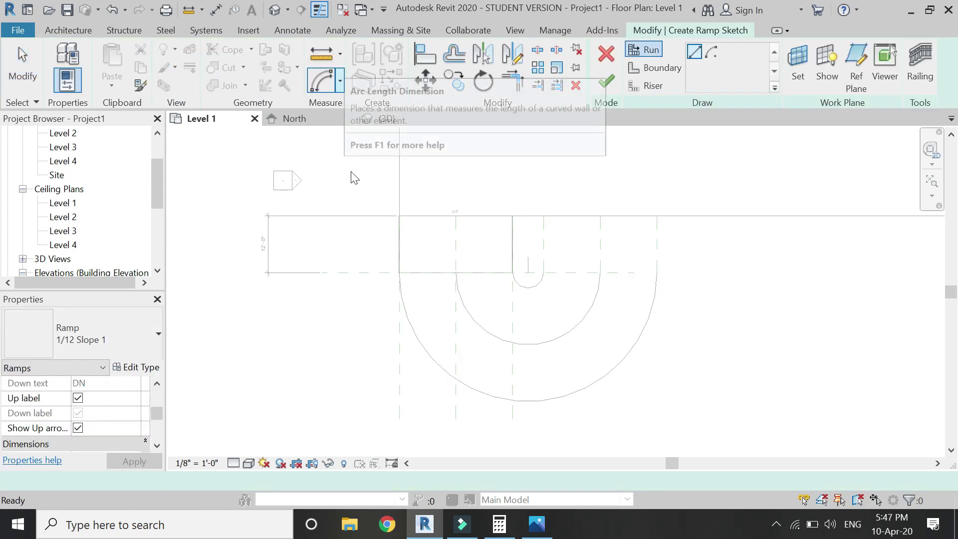
click(134, 355)
click(132, 341)
click(136, 366)
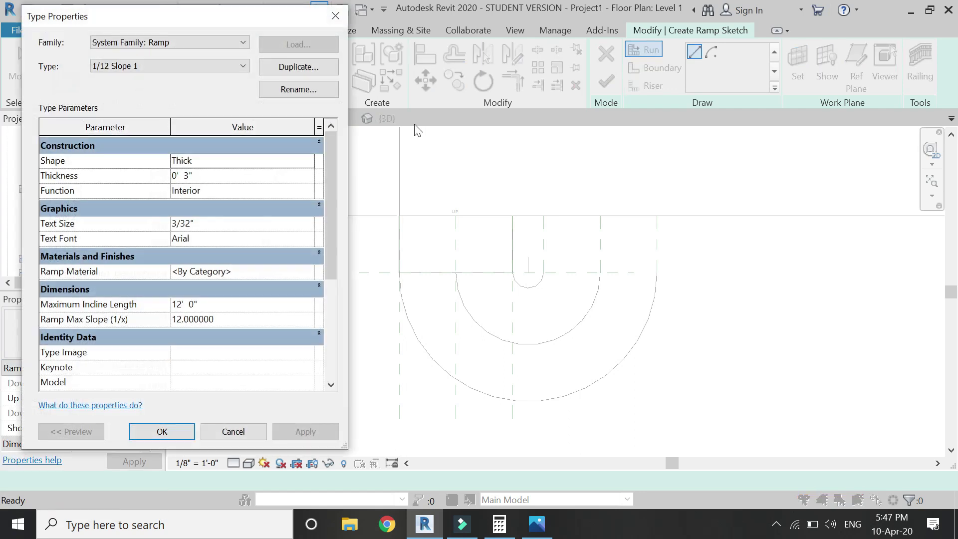
click(316, 67)
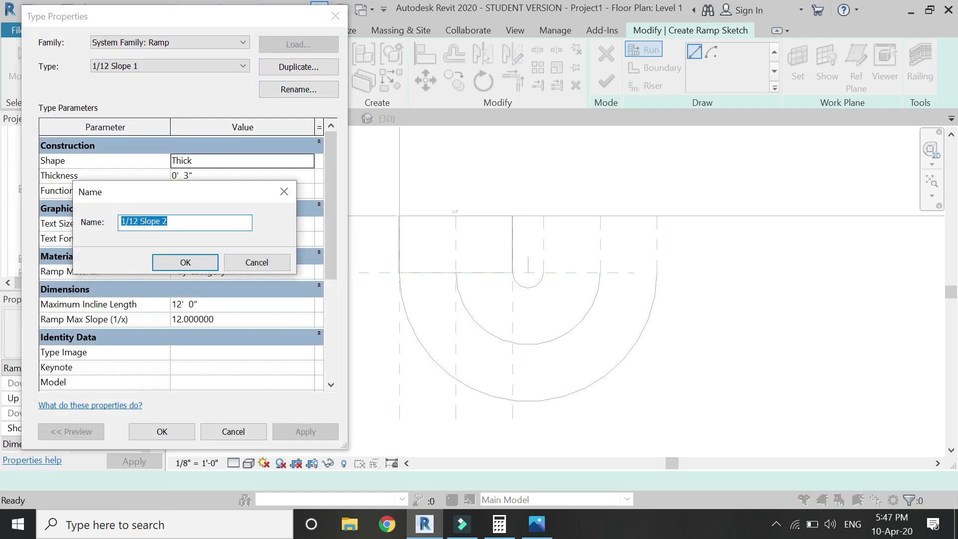
click(137, 220)
click(172, 256)
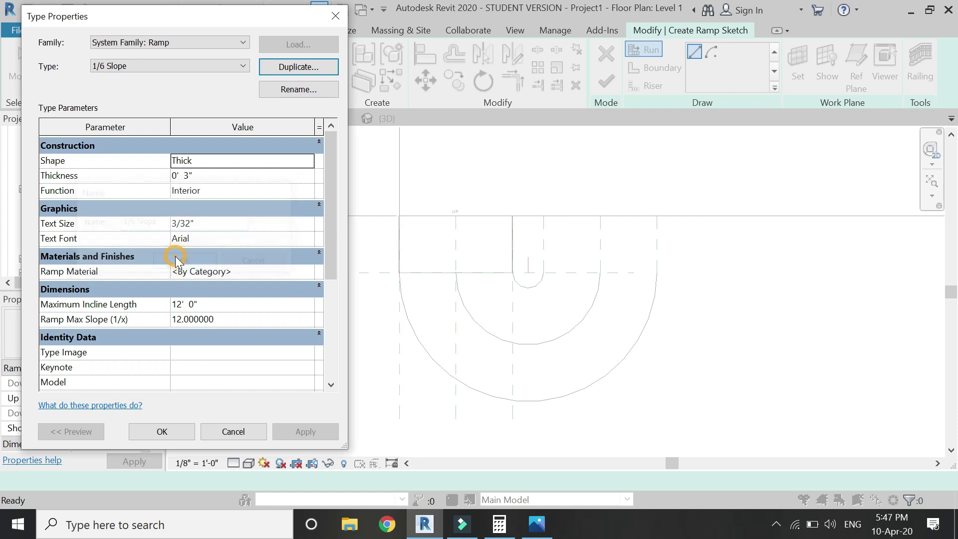
click(204, 303)
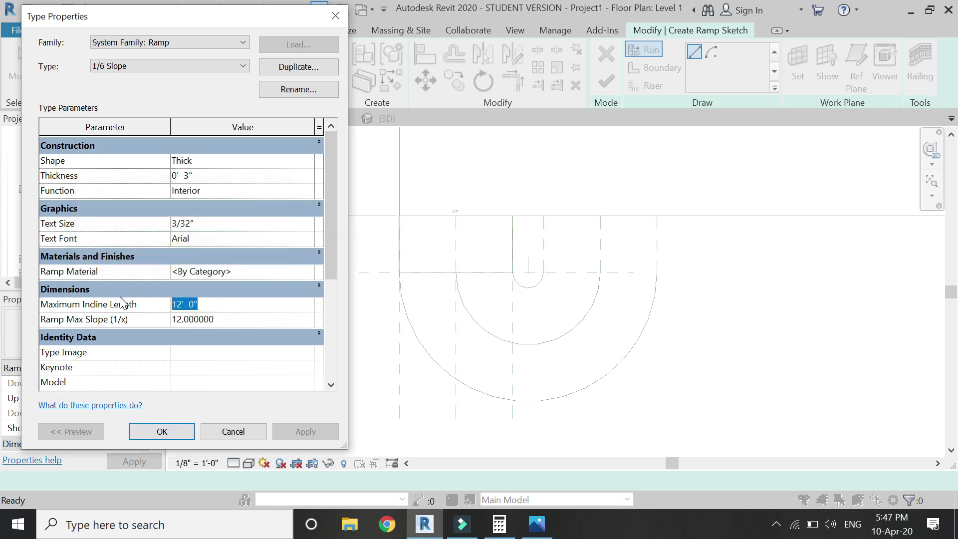
click(224, 320)
double_click(224, 319)
text(6)
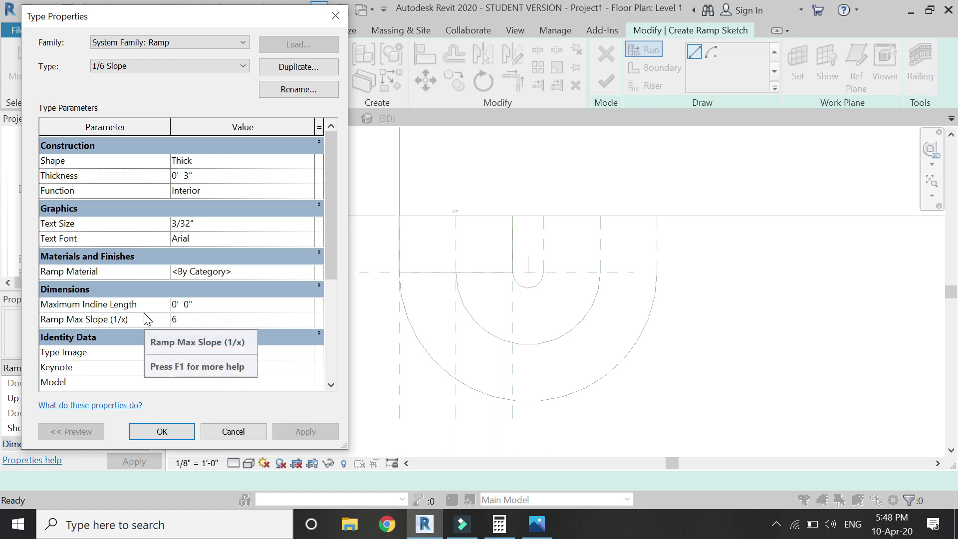
click(156, 321)
Step: Accept the 1/6 Slope type and turn off the ramp's up label, up arrow and down label
click(170, 435)
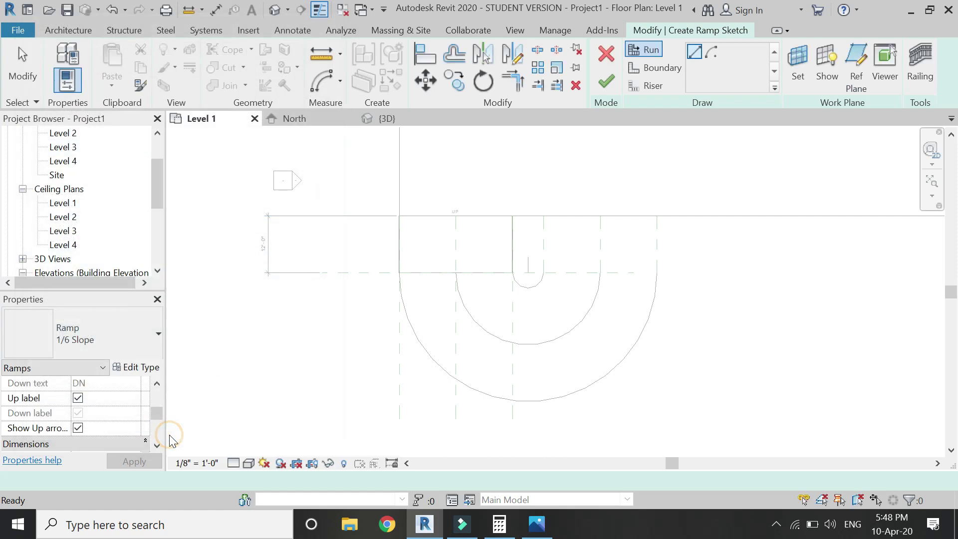
click(77, 397)
click(78, 428)
click(78, 428)
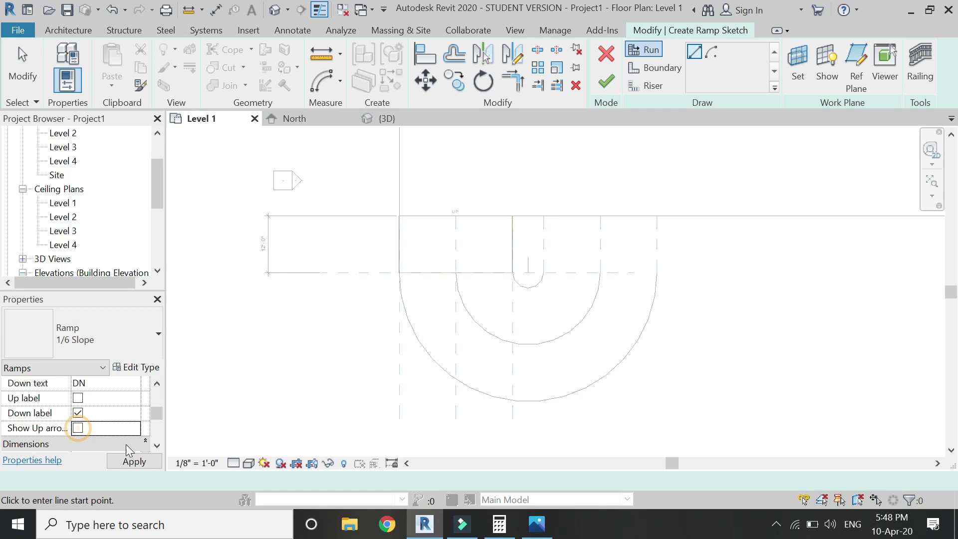
click(78, 413)
click(133, 460)
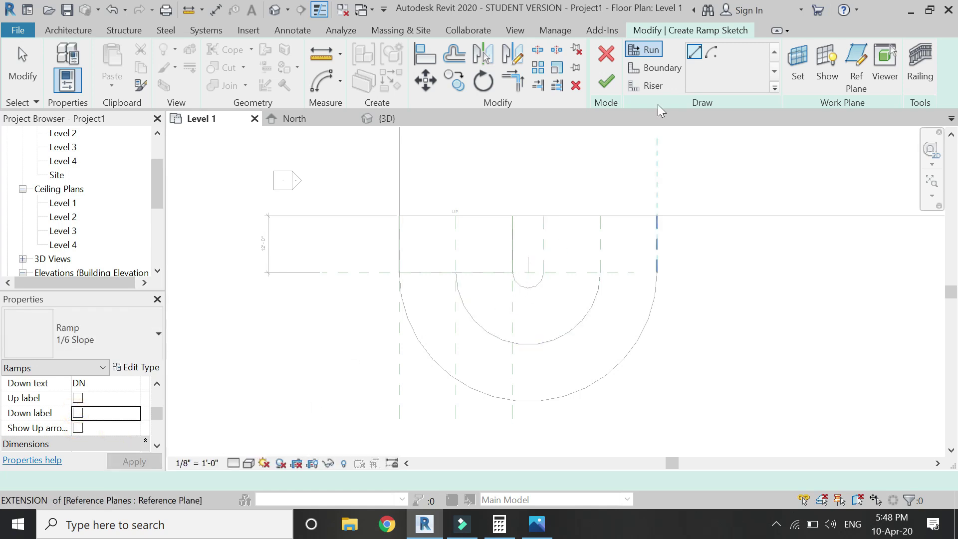
Step: Draw a 180° centre-ends arc run centred on the inner circle, starting at its left end
click(710, 51)
scroll(528, 268, up, 3)
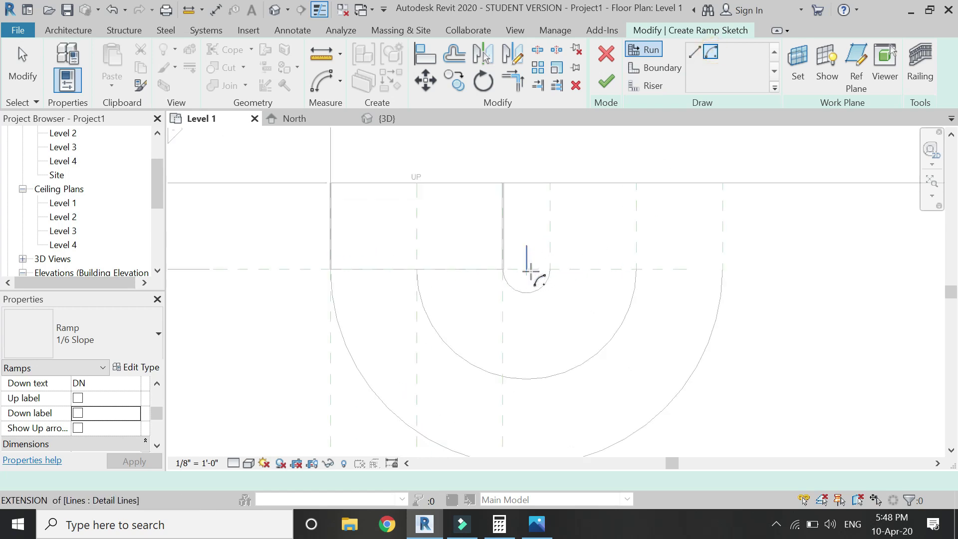
click(526, 267)
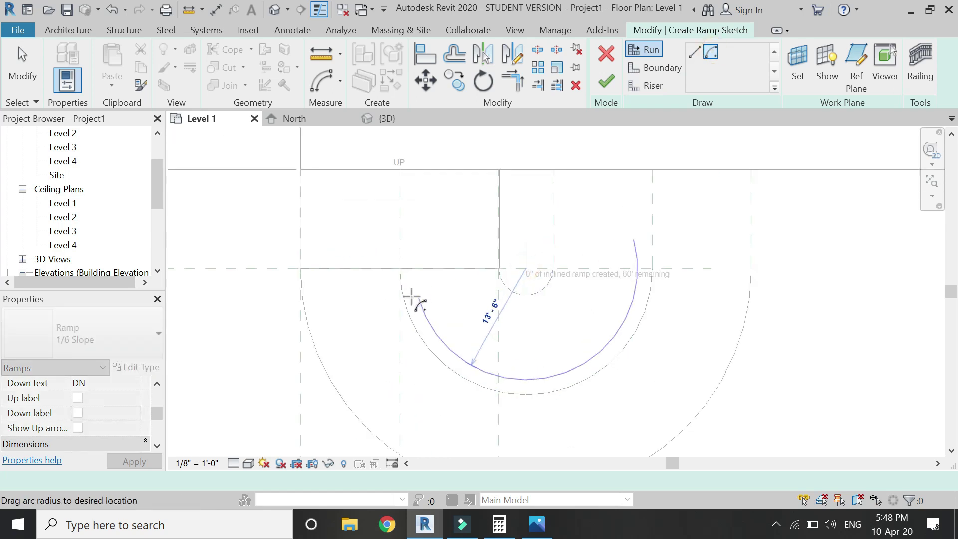
click(400, 269)
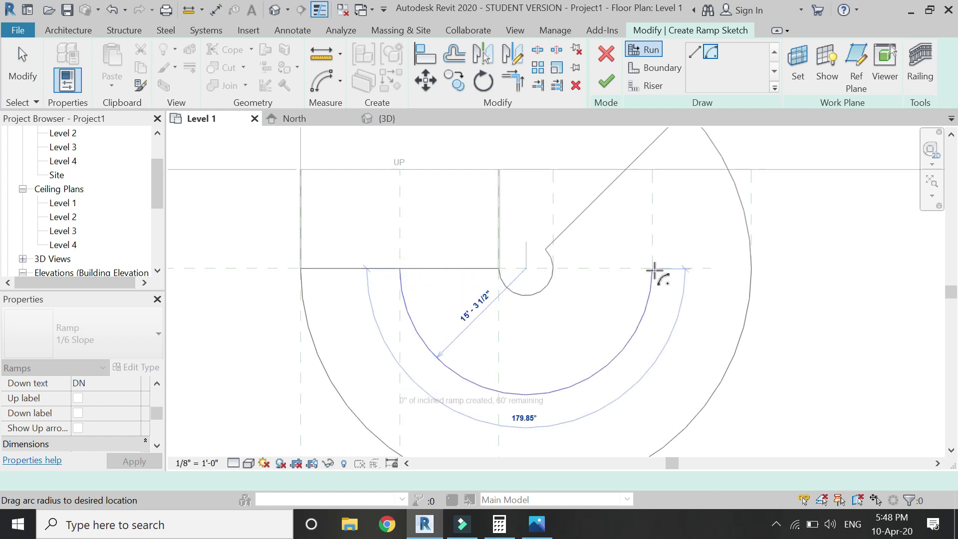
text(180)
key(Return)
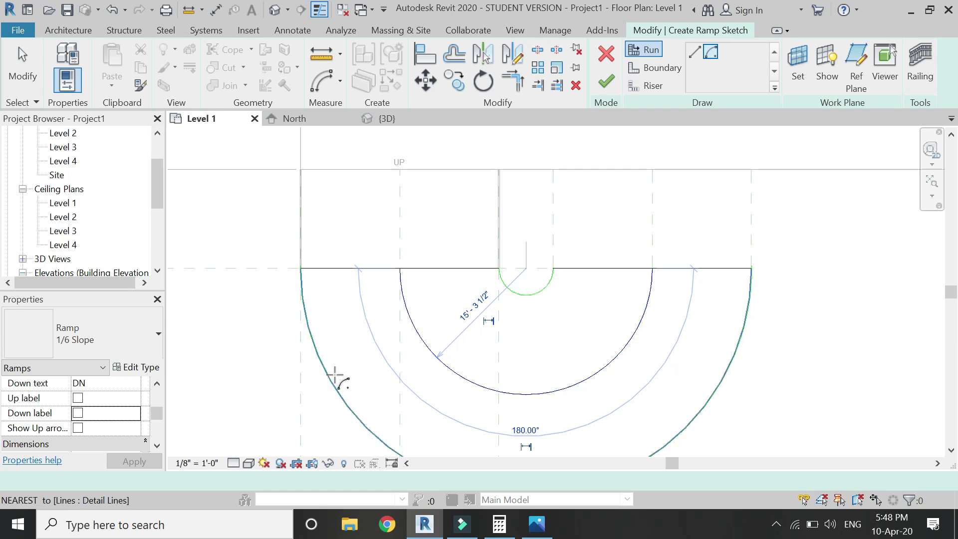
scroll(336, 379, down, 2)
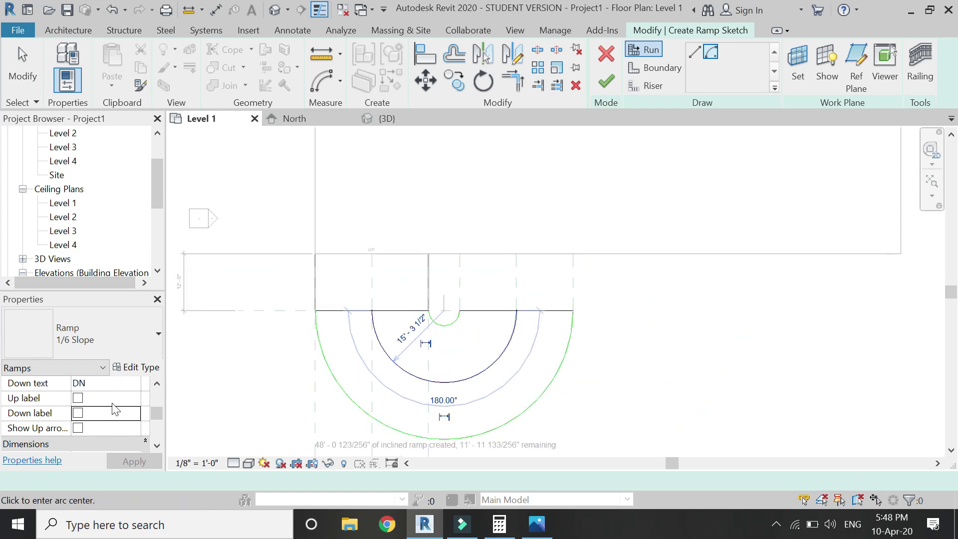
scroll(111, 413, up, 5)
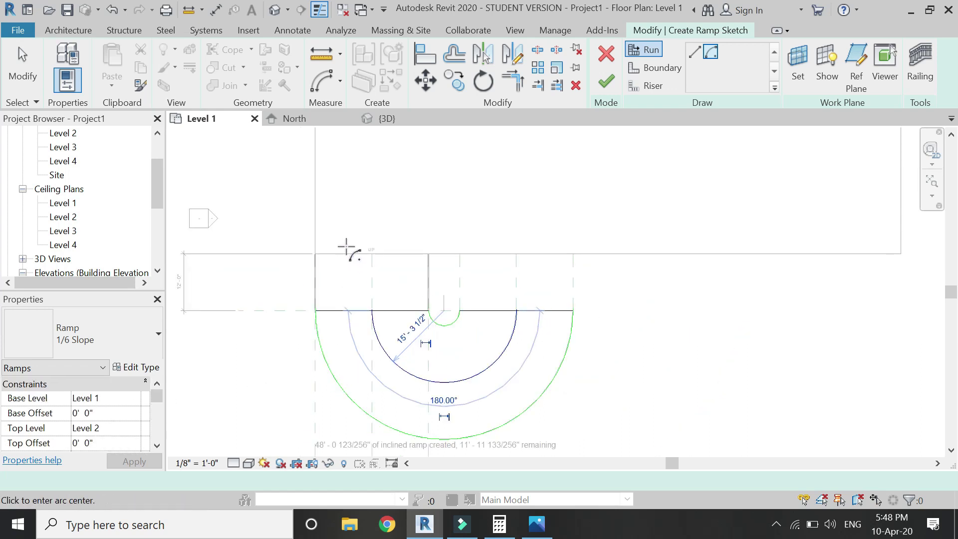
Step: Set the Base Offset to 1' and finish the ramp, dismissing the ramp-too-short warning
click(130, 413)
text(1)
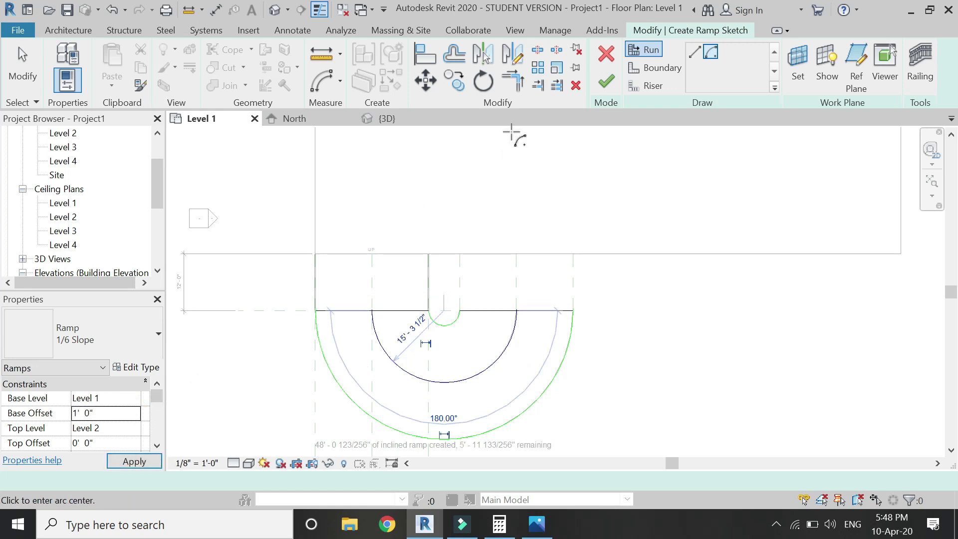
click(606, 76)
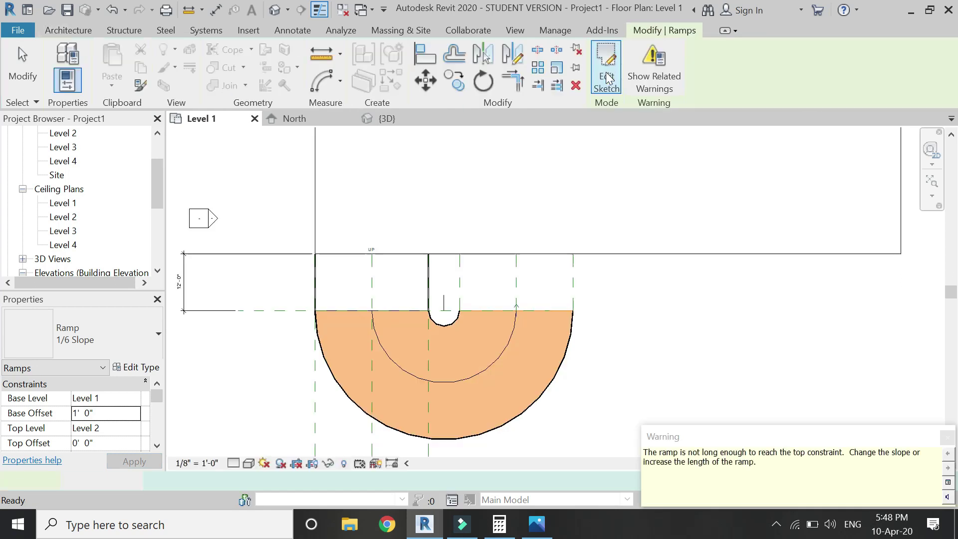
click(944, 439)
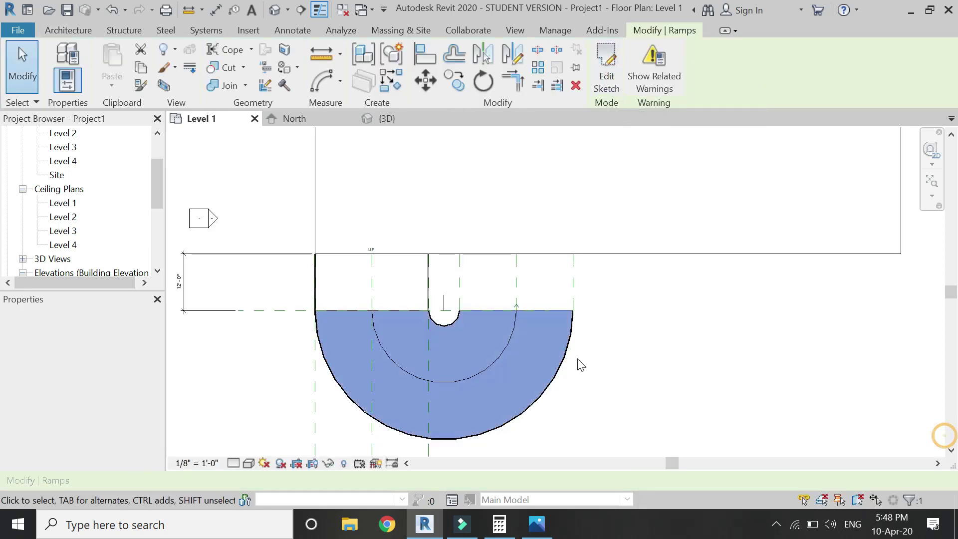
key(Escape)
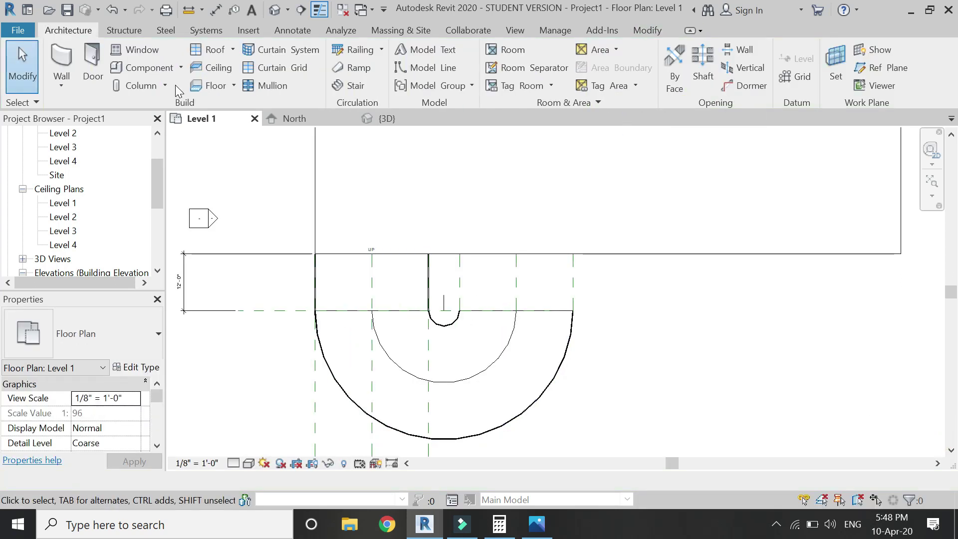
Step: Start another ramp and duplicate 1/6 Slope as '1/12 Slope 2' with 12' incline length and max slope 12
click(351, 67)
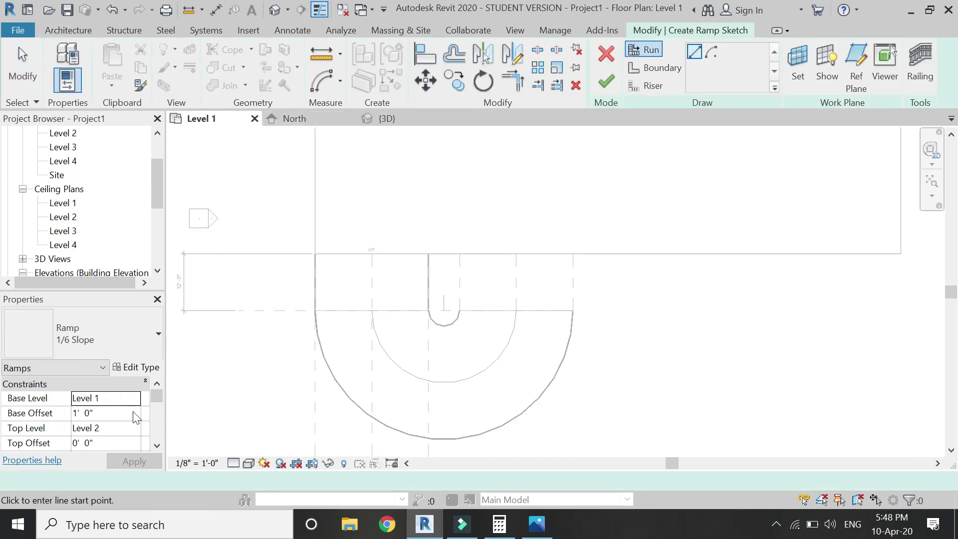
click(139, 369)
click(293, 69)
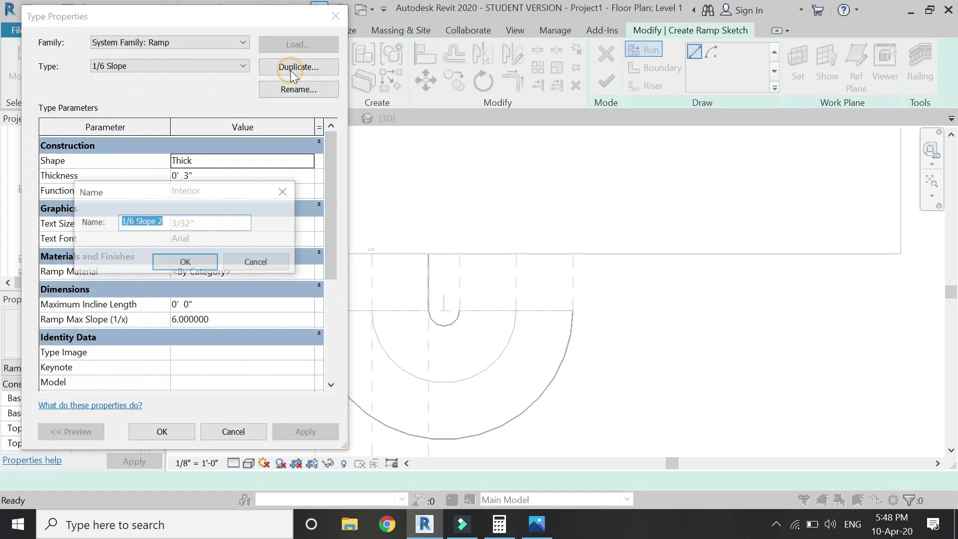
double_click(130, 221)
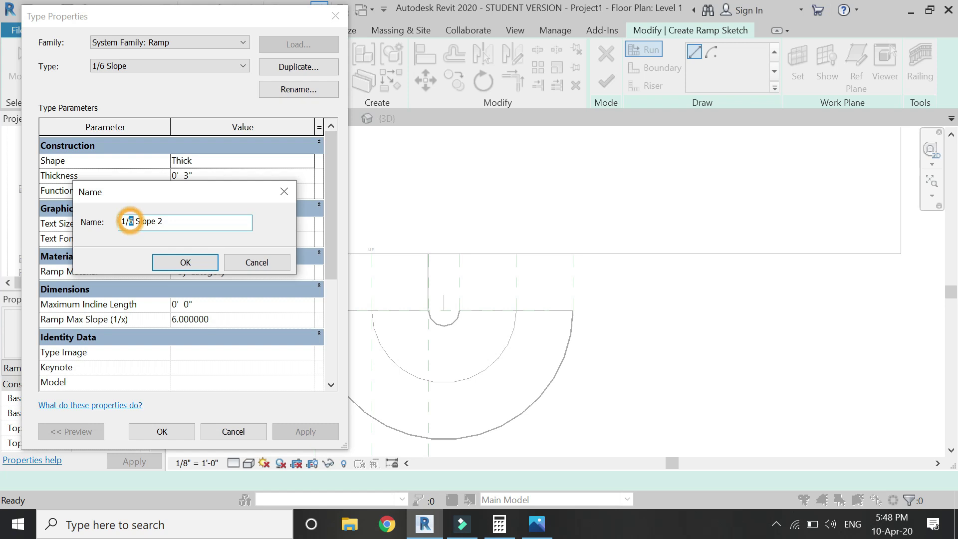
click(182, 263)
click(202, 304)
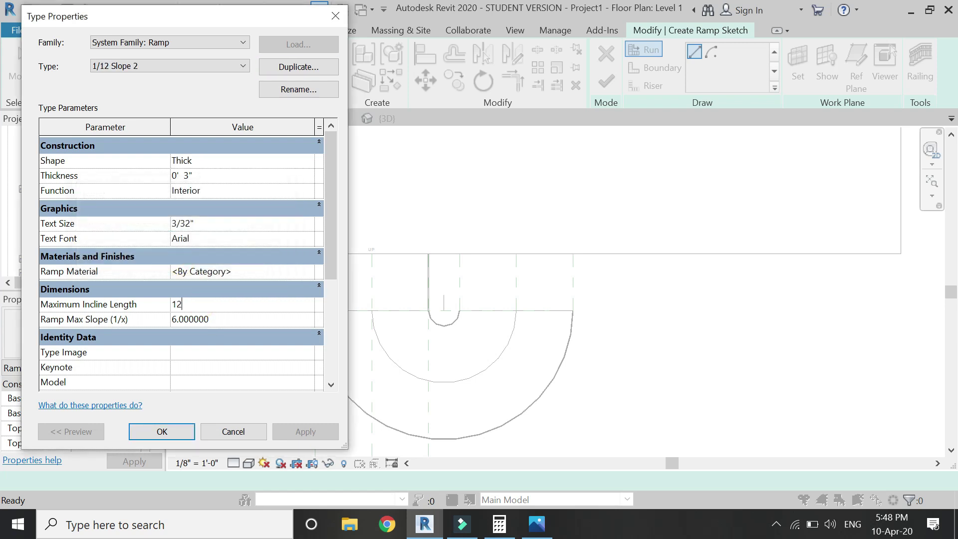
click(218, 320)
text(12)
key(Return)
Step: Accept the 1/12 Slope 2 type settings and turn on the ramp's down label
click(158, 431)
scroll(104, 434, down, 5)
scroll(106, 438, down, 3)
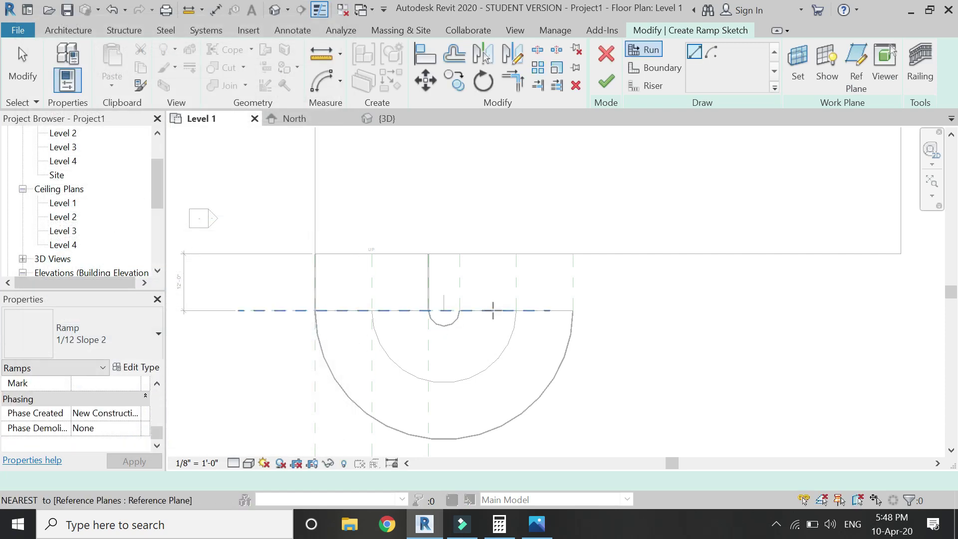
scroll(105, 409, up, 2)
scroll(104, 406, up, 3)
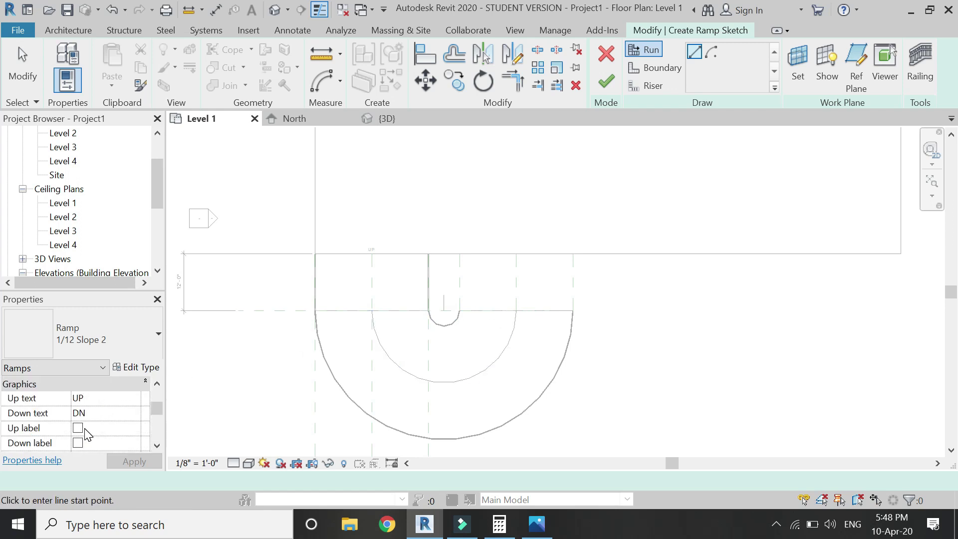
click(78, 443)
scroll(107, 437, down, 1)
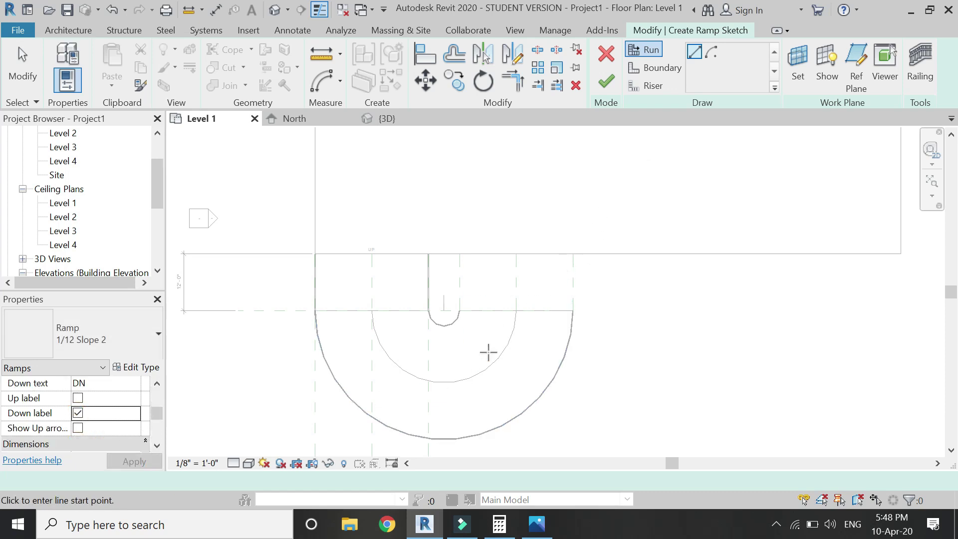
Step: Draw a straight run upward from the arc endpoint, set Base Offset 9' 0", and finish the ramp
click(514, 309)
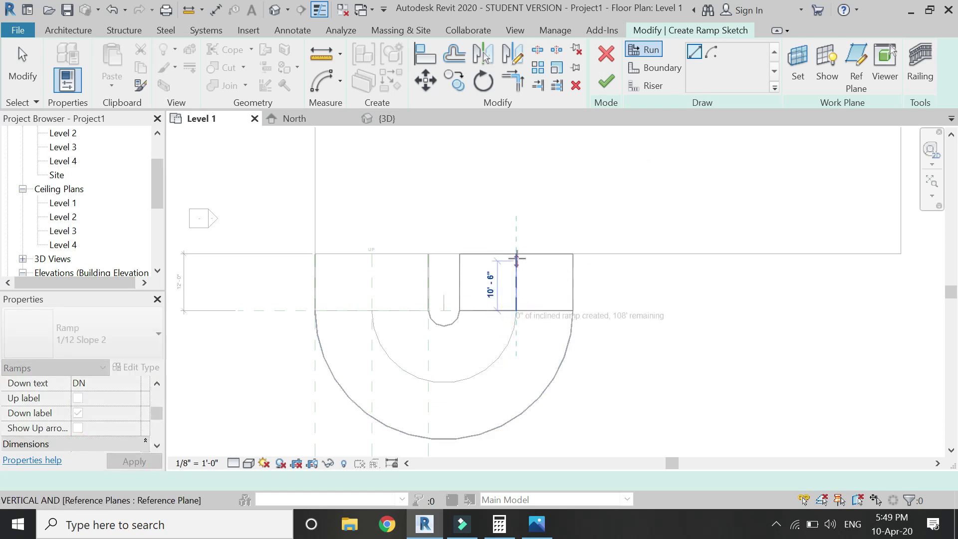
click(515, 253)
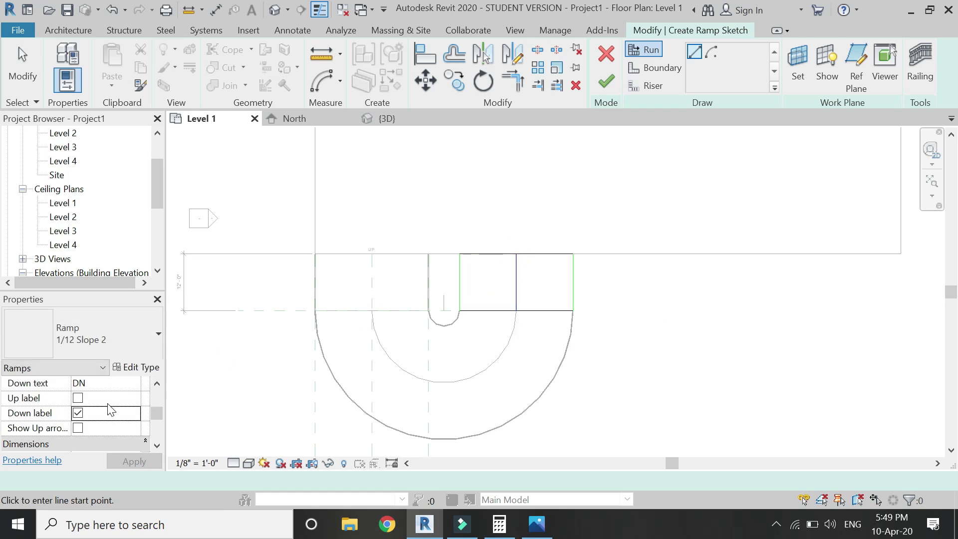
scroll(111, 410, up, 5)
click(112, 417)
text(9'  0")
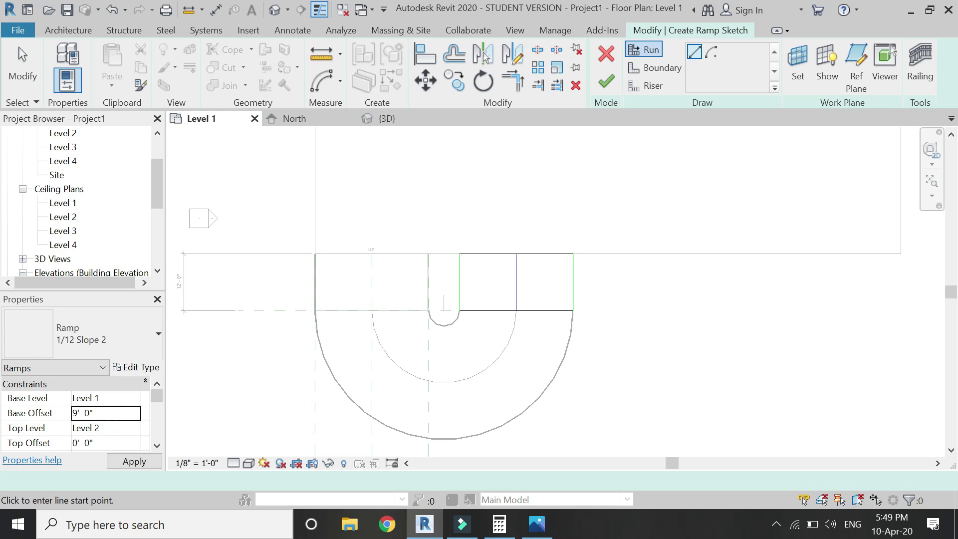
key(Return)
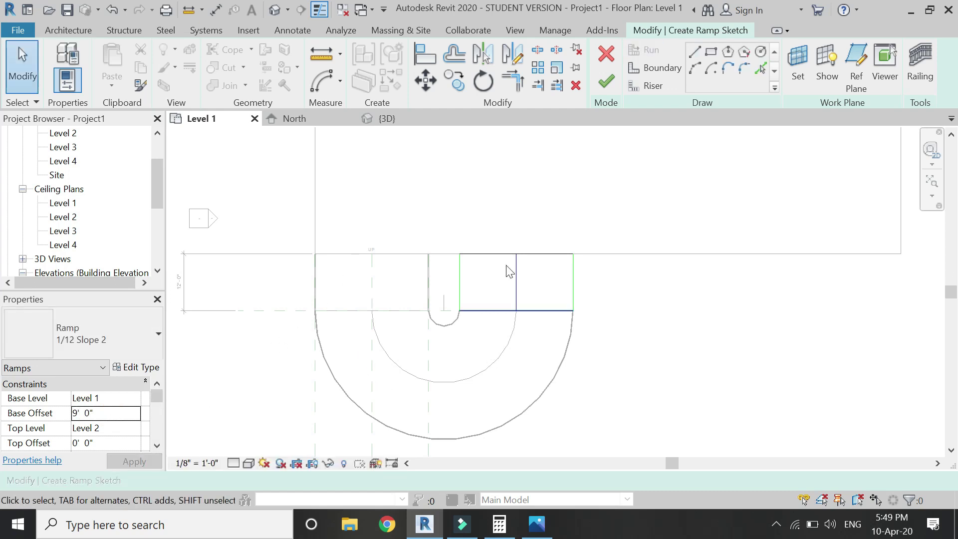
click(615, 78)
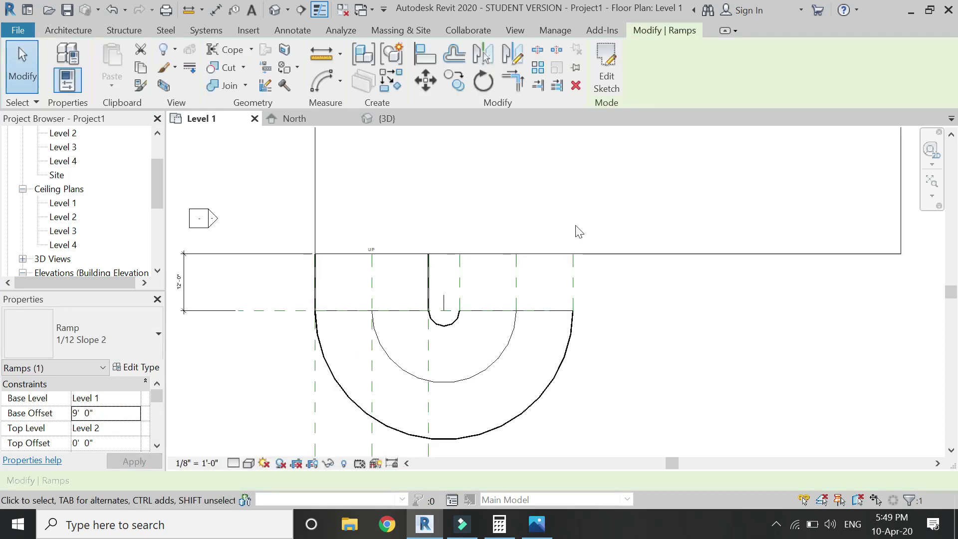
click(399, 160)
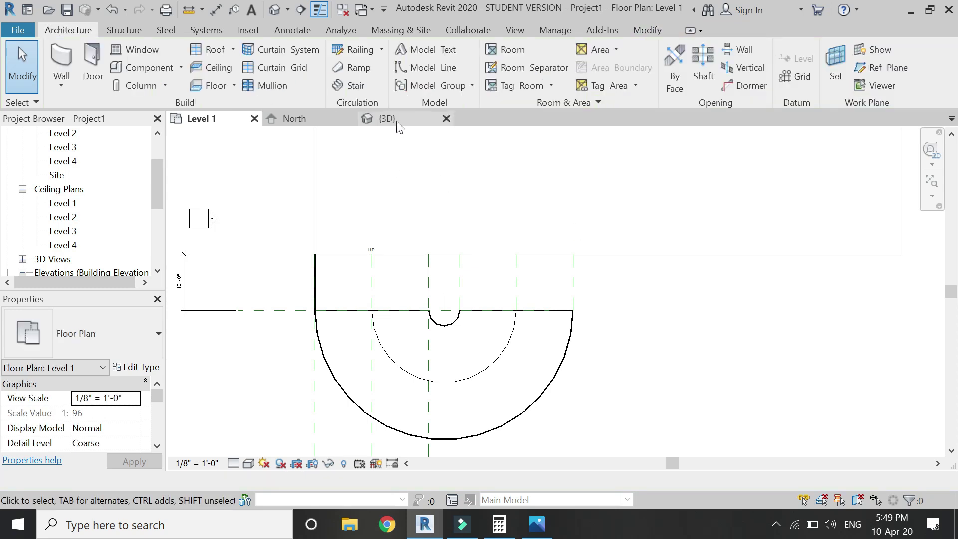
click(388, 119)
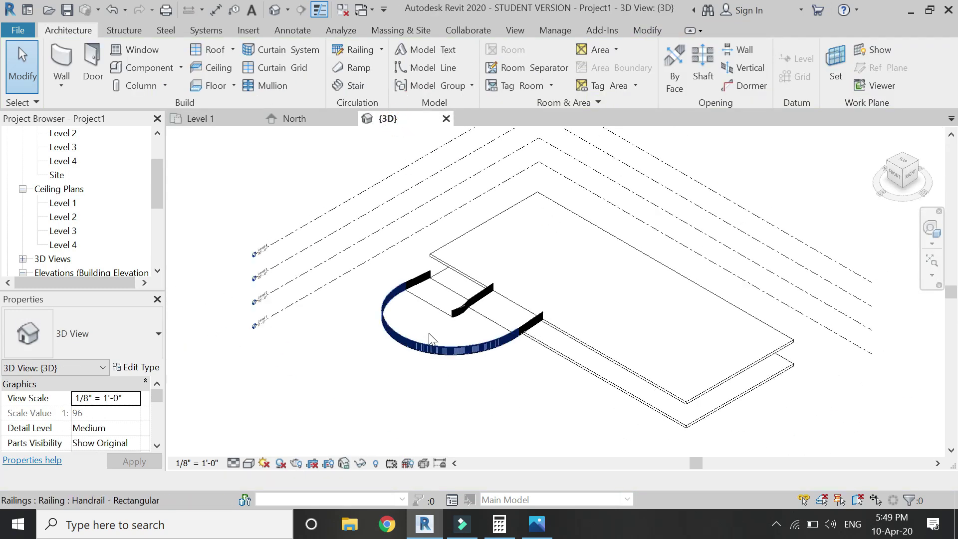
scroll(429, 331, up, 2)
click(931, 228)
mouse_move(369, 280)
mouse_down()
mouse_move(344, 275)
mouse_move(382, 283)
mouse_up()
mouse_move(382, 348)
mouse_down()
mouse_move(628, 314)
mouse_move(611, 362)
mouse_move(601, 305)
mouse_move(528, 287)
mouse_move(409, 307)
mouse_move(384, 321)
mouse_move(391, 357)
mouse_move(632, 327)
mouse_move(643, 371)
mouse_move(659, 304)
mouse_move(531, 320)
mouse_move(492, 348)
mouse_move(428, 357)
mouse_move(406, 321)
mouse_up()
key(Escape)
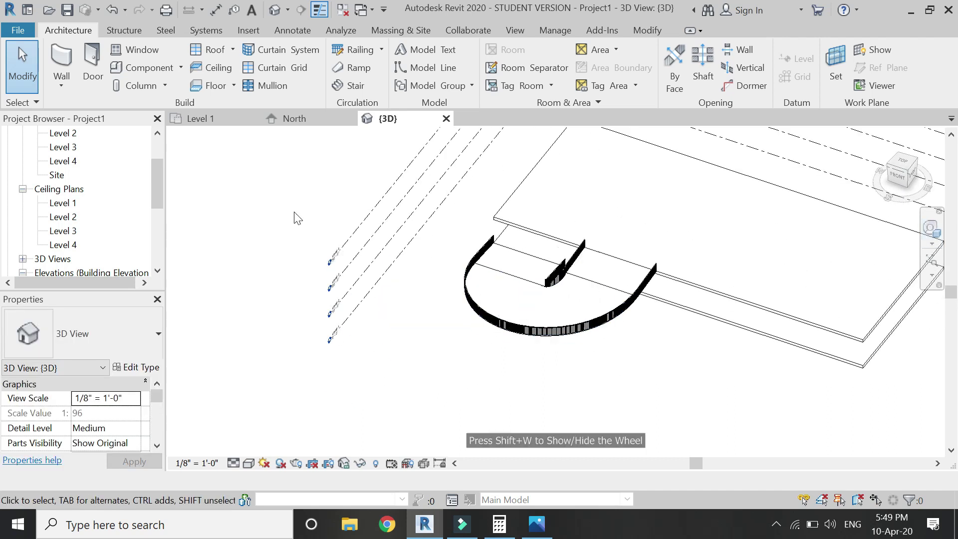
click(223, 120)
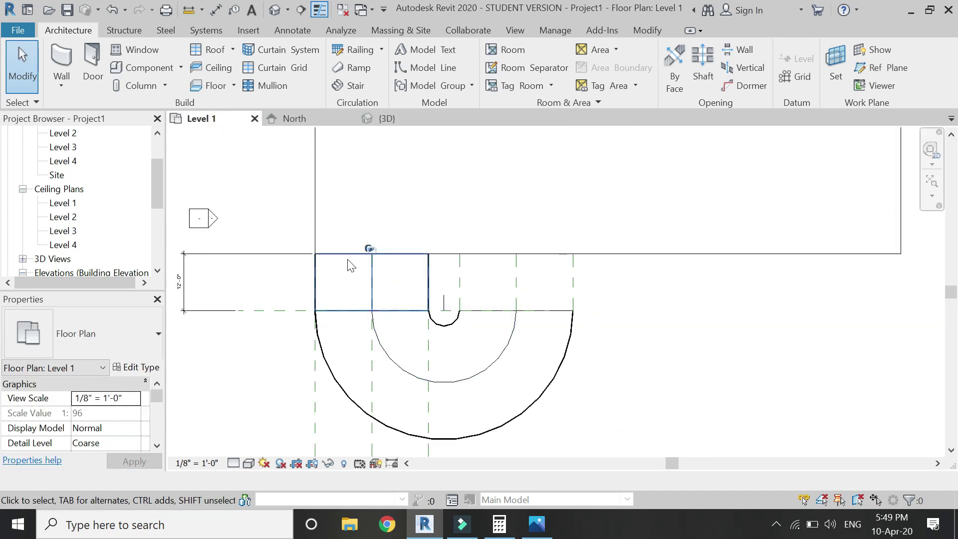
scroll(421, 363, up, 3)
click(432, 349)
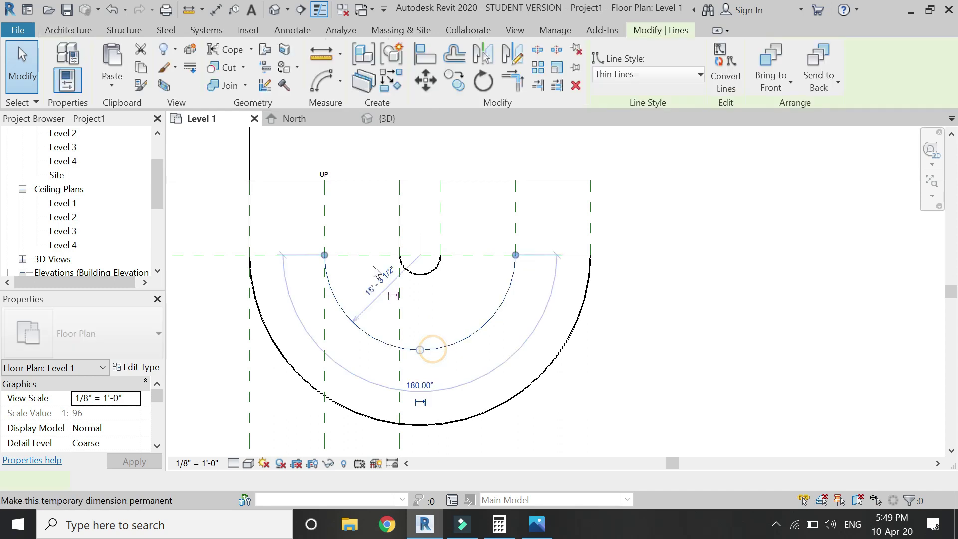
ctrl+click(328, 219)
click(681, 342)
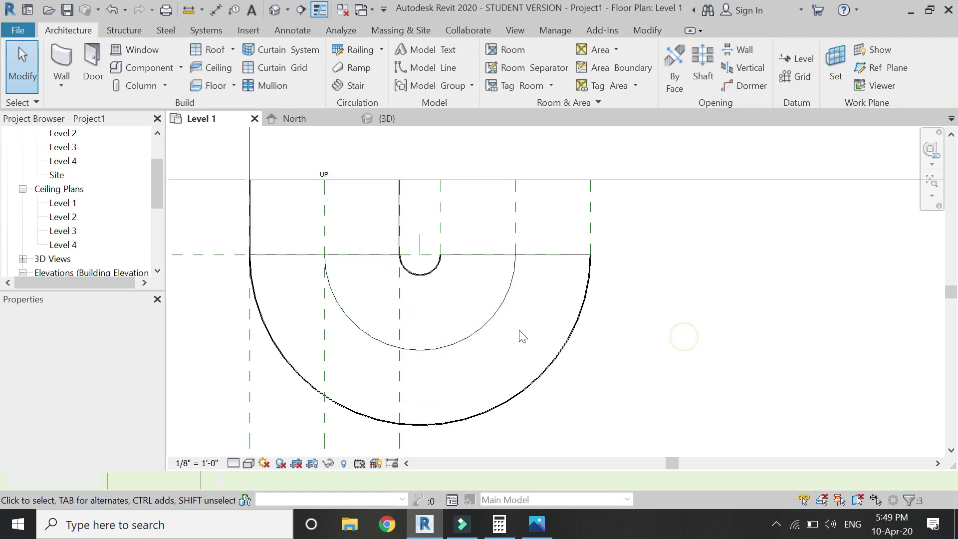
click(502, 311)
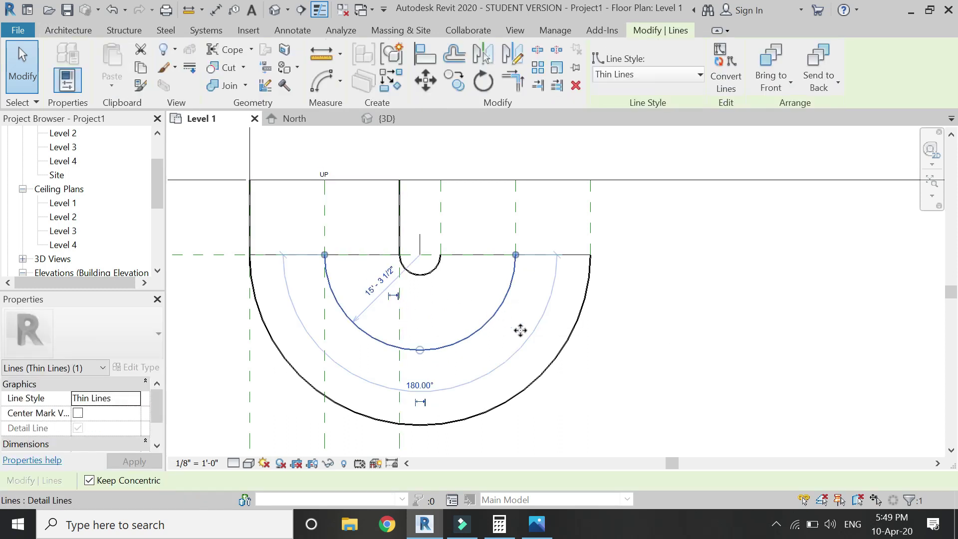
click(648, 370)
scroll(192, 239, down, 2)
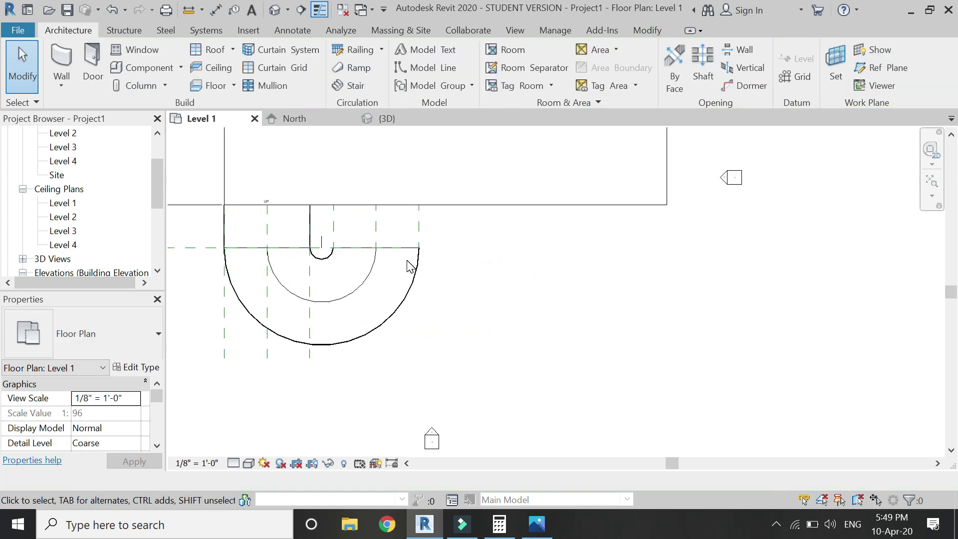
scroll(432, 201, up, 1)
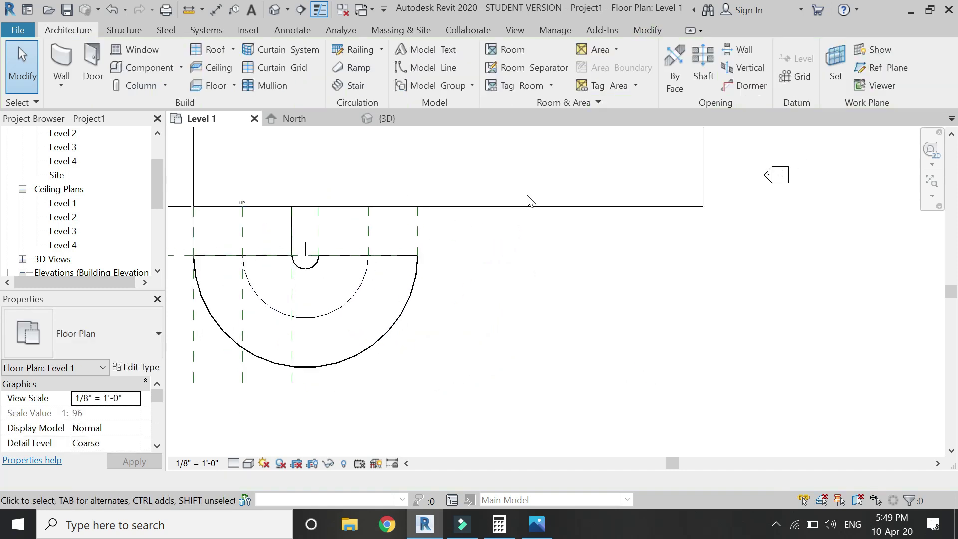
Step: Start a new floor sketch with two 12'-long vertical boundary lines
click(218, 89)
click(715, 52)
click(487, 205)
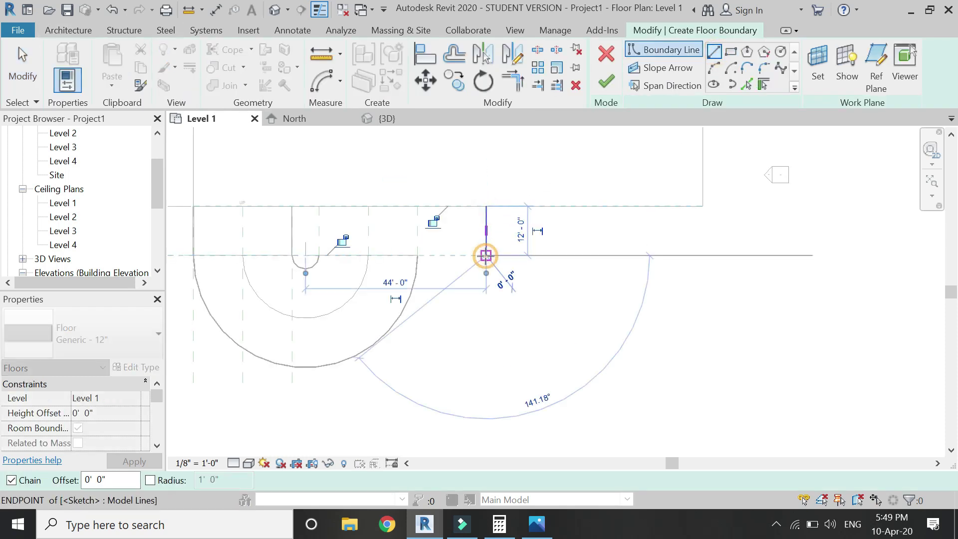
click(486, 255)
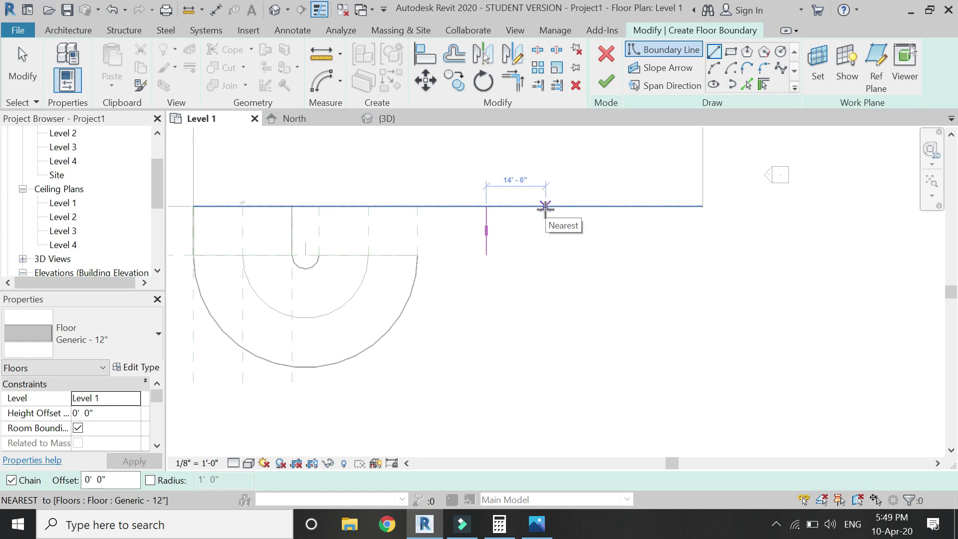
click(585, 207)
click(584, 255)
key(Escape)
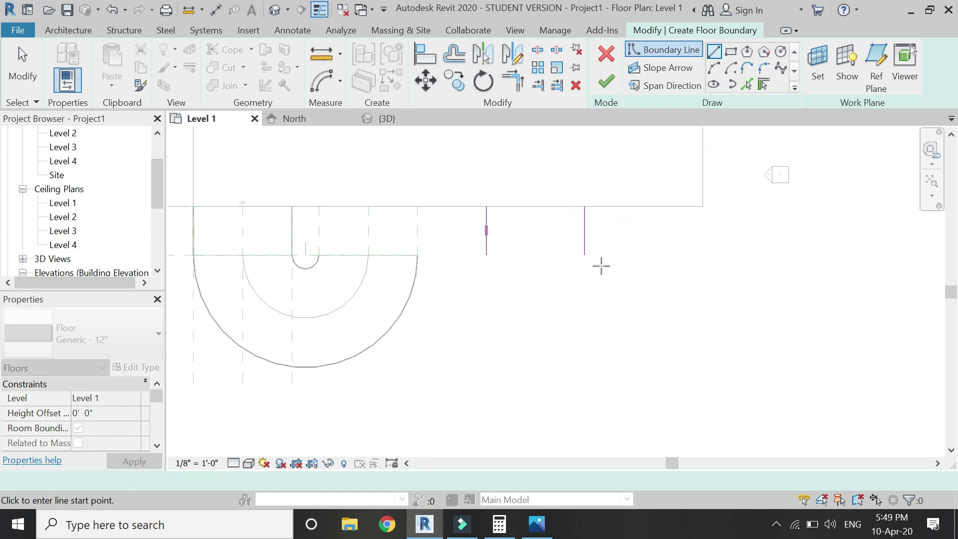
key(Escape)
Step: Move both vertical boundary lines further left with the MV command
mouse_move(620, 284)
mouse_down()
mouse_move(471, 254)
mouse_move(481, 135)
mouse_up()
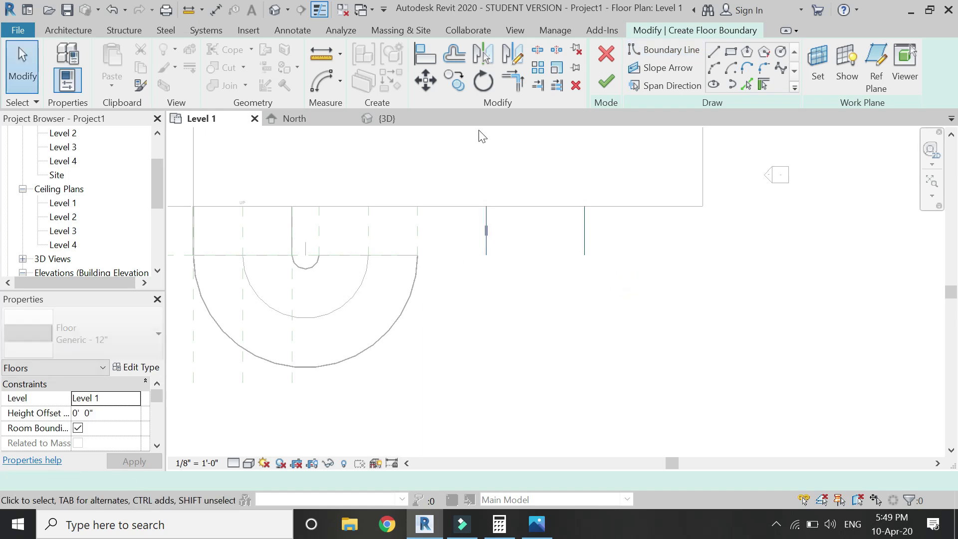
key(m)
key(v)
click(584, 330)
click(540, 325)
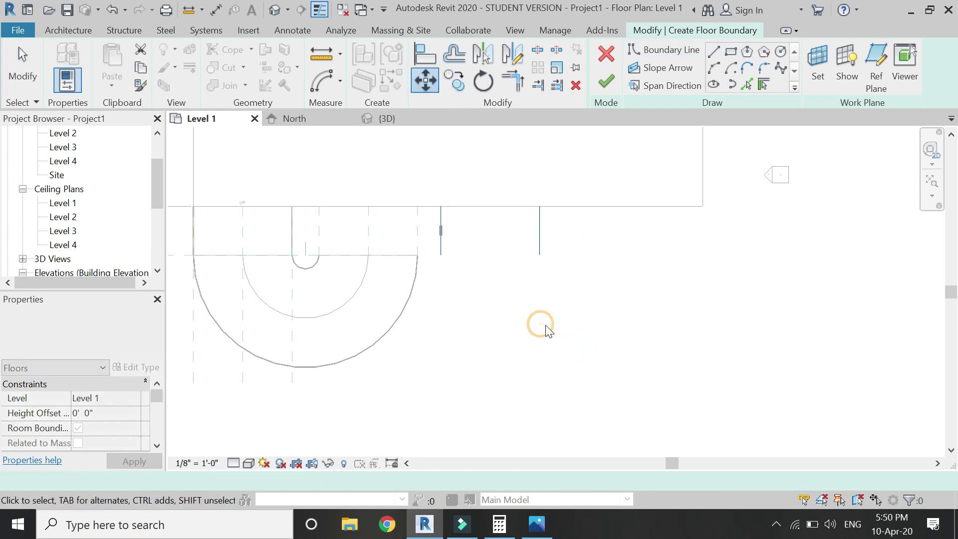
key(Escape)
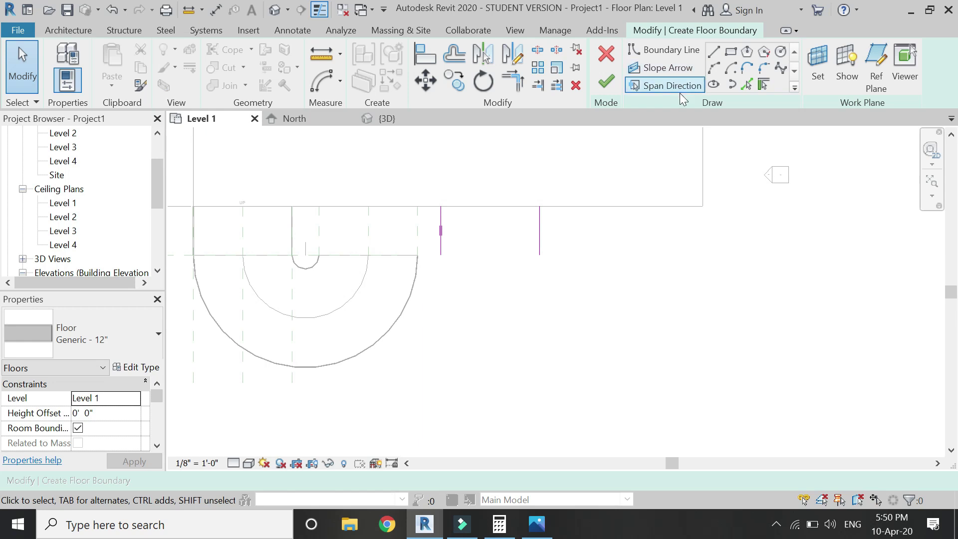
Step: Draw a 180° center-ends boundary arc with radius 15'-3 1/2" centred on the reference line
click(714, 68)
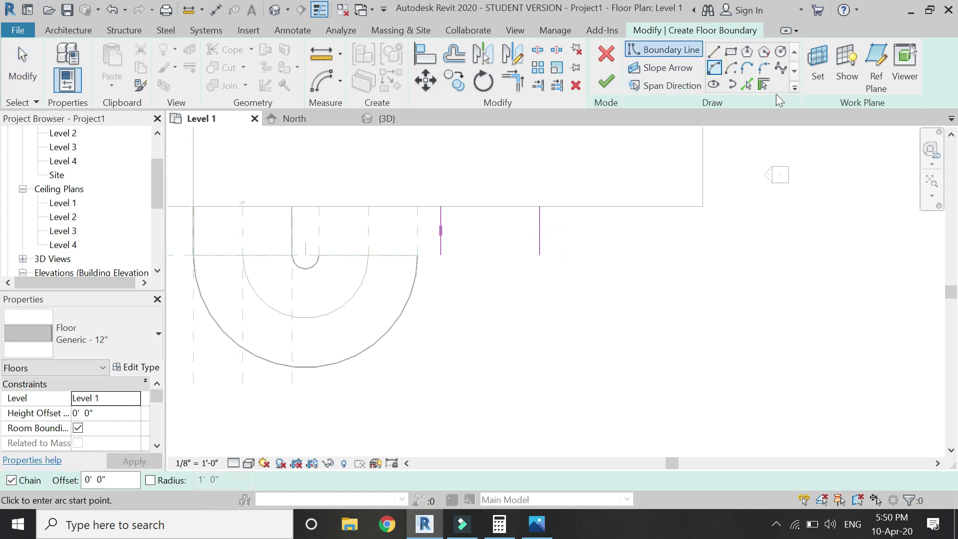
click(731, 68)
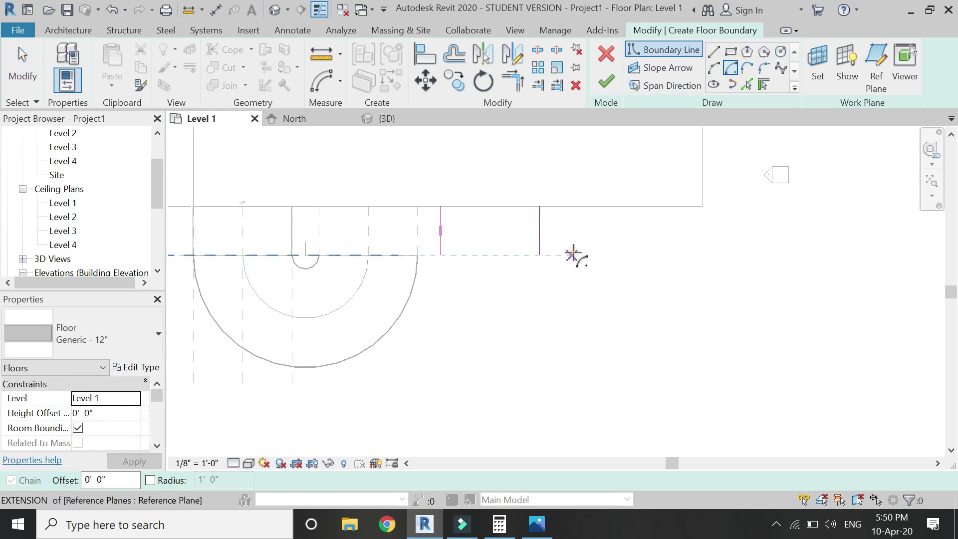
click(570, 255)
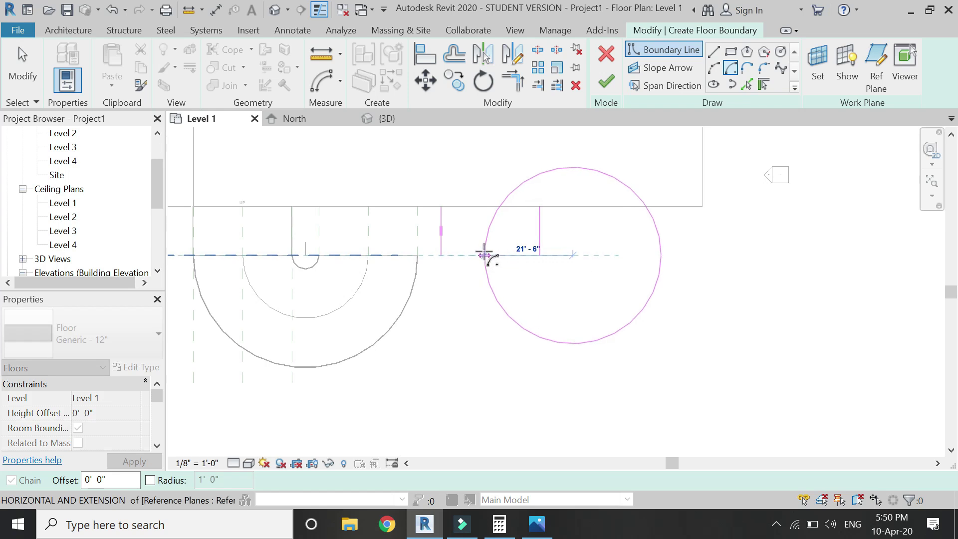
text(15'3)
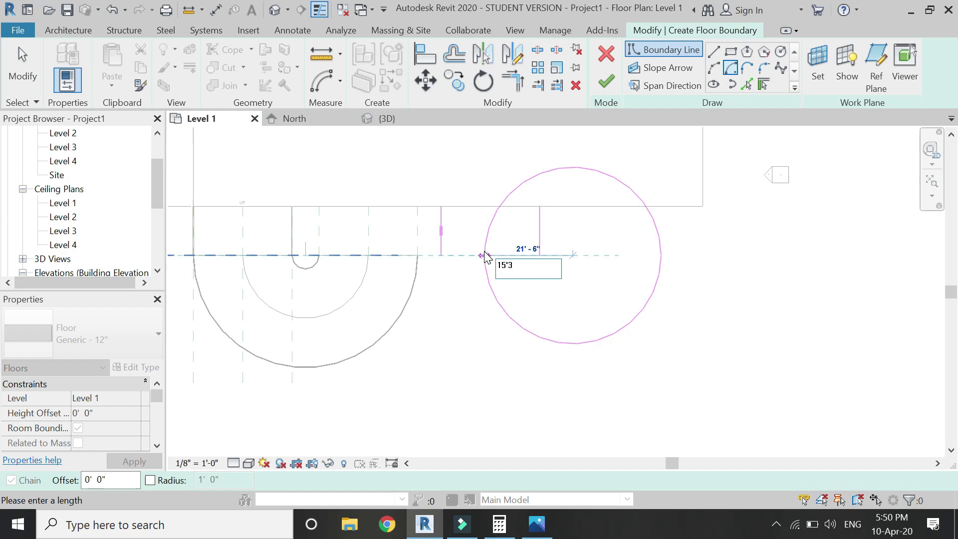
text(.5')
key(Return)
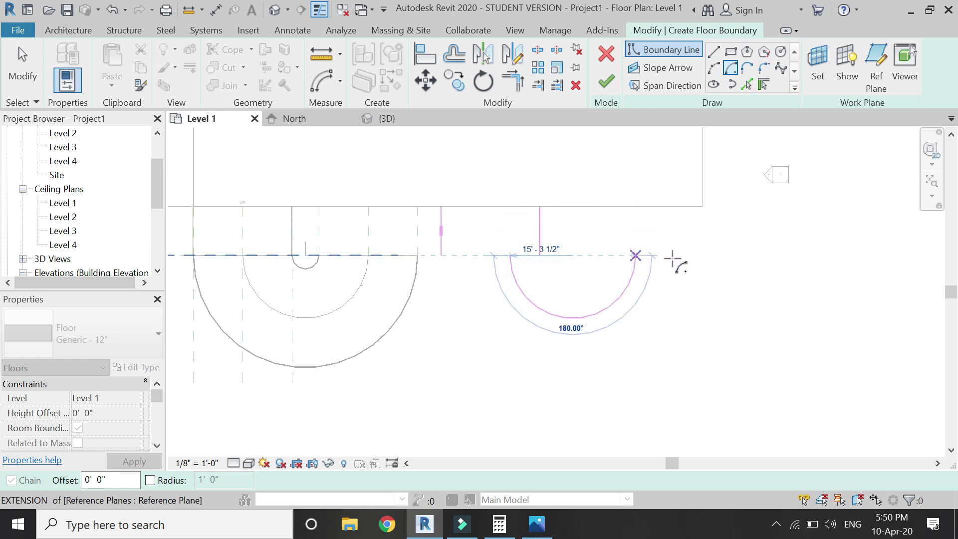
click(672, 257)
key(Escape)
key(Escape)
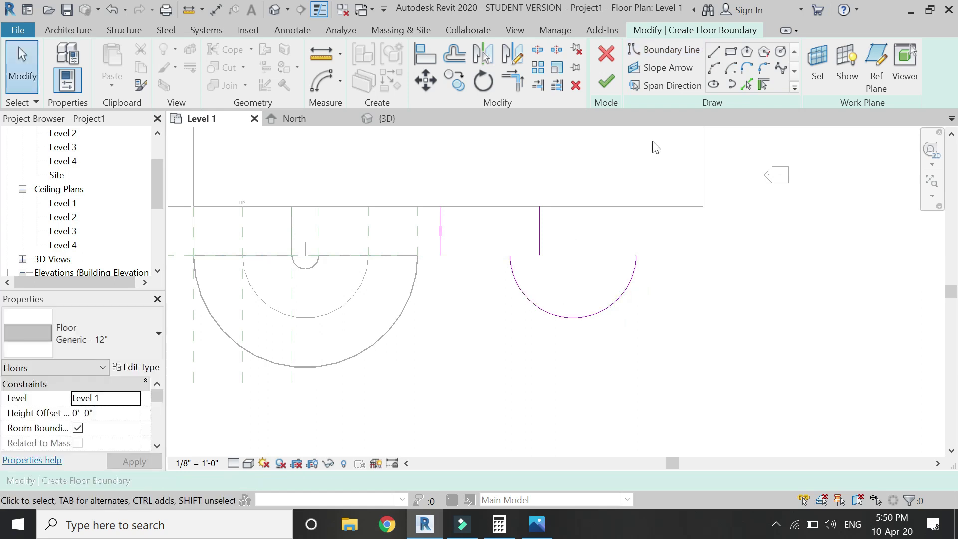
Step: Add a vertical boundary line, move the arc's end onto it, and delete the extra line
click(713, 52)
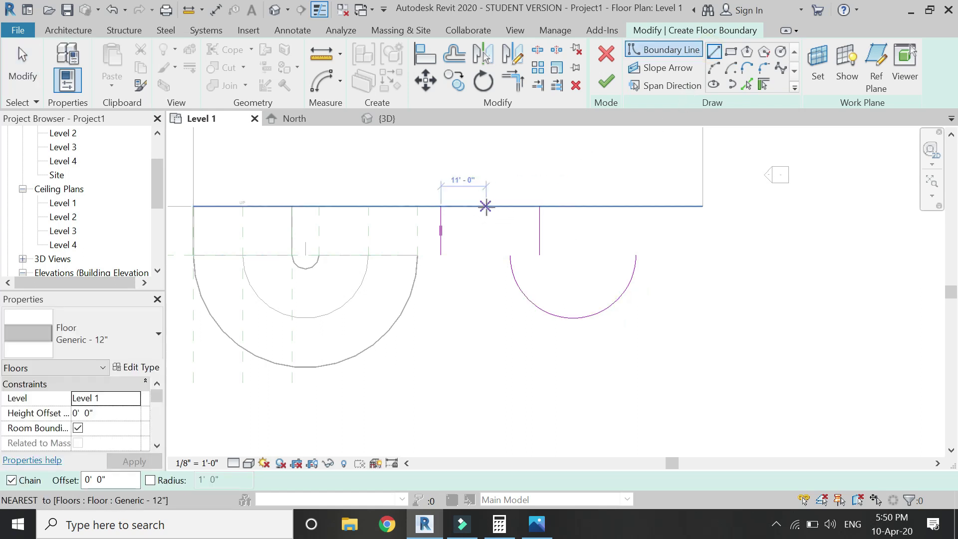
click(489, 206)
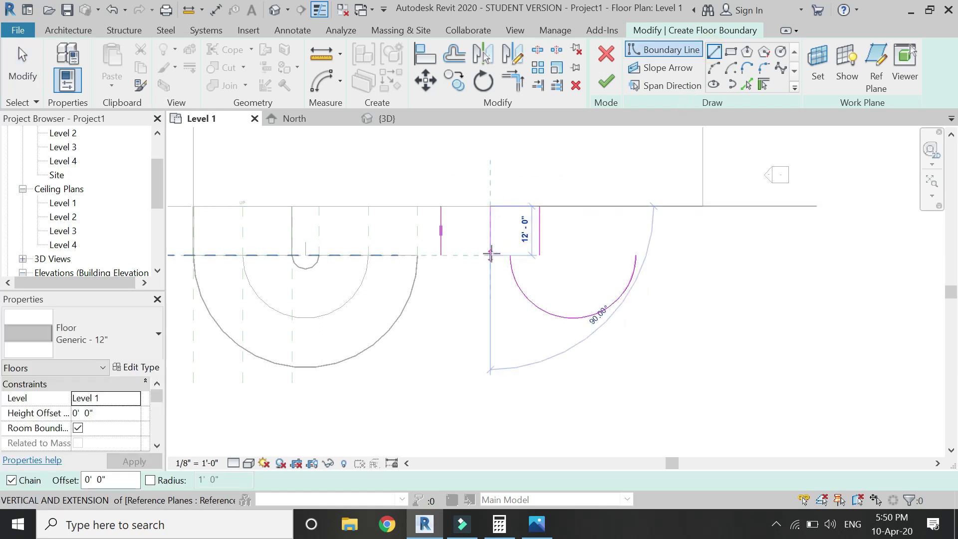
click(490, 254)
key(Escape)
key(Escape)
click(514, 273)
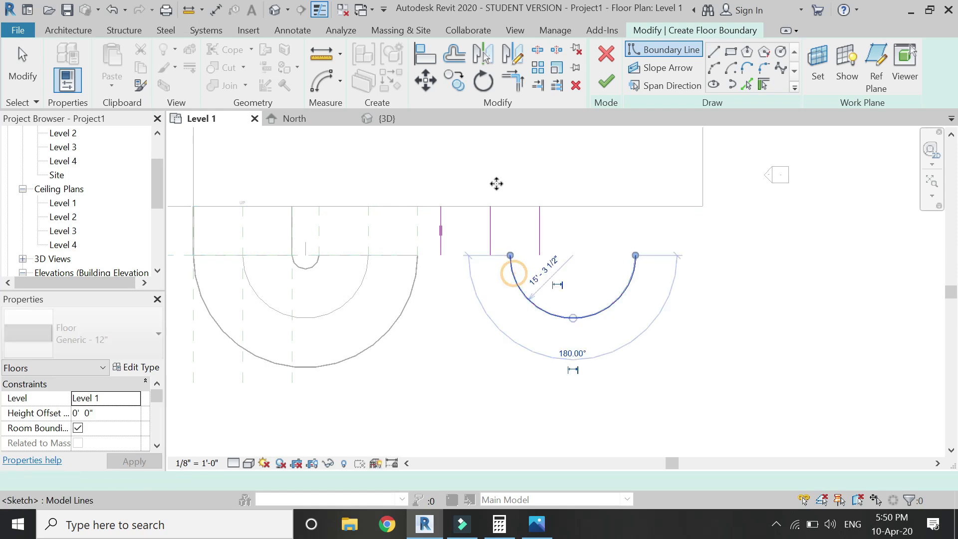
click(510, 255)
click(491, 255)
key(Escape)
click(492, 234)
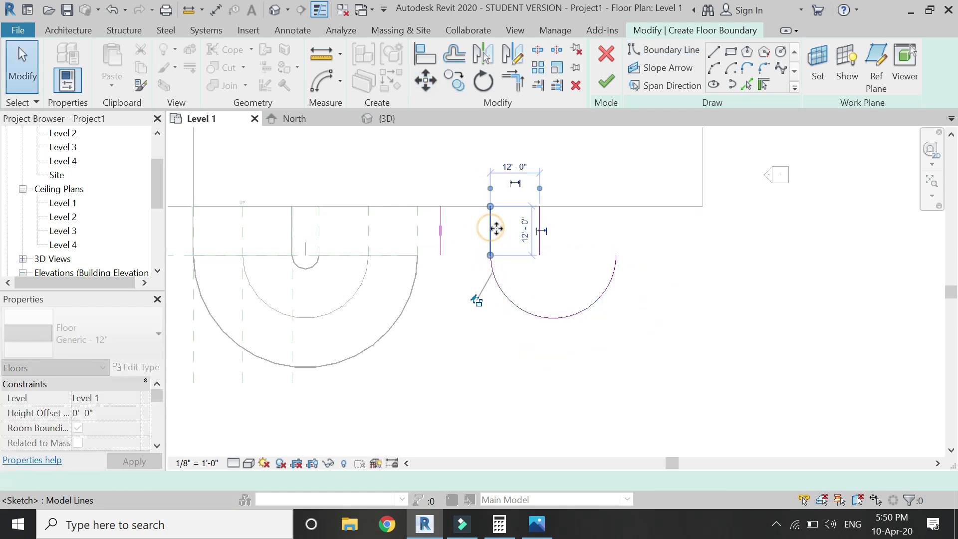
key(Delete)
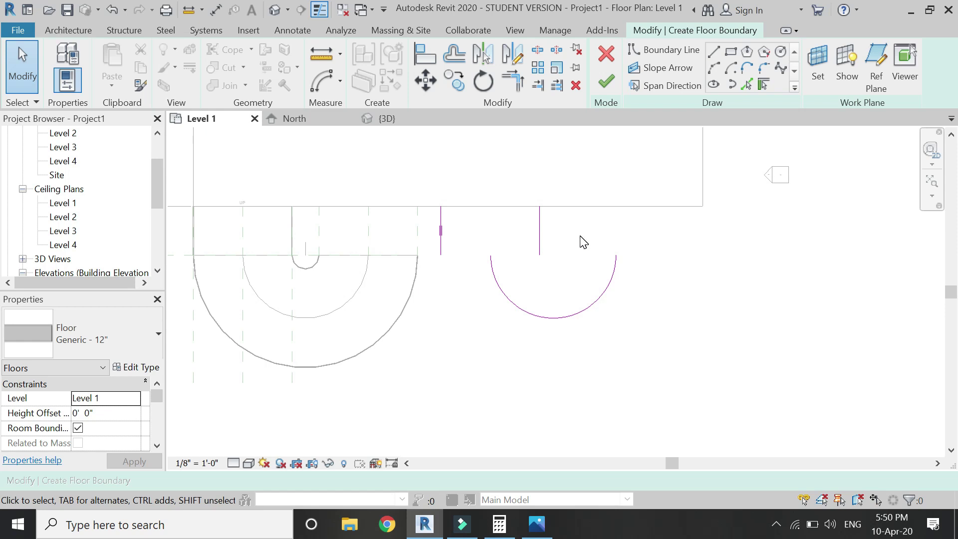
Step: Offset the arc outward to a larger arc and delete the original inner arc
key(f)
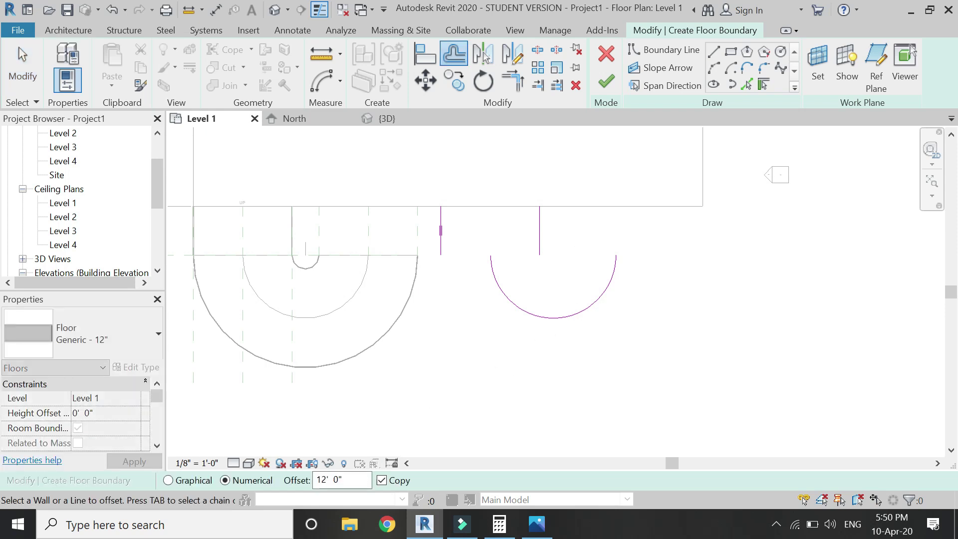
click(529, 319)
key(Escape)
click(556, 319)
key(Delete)
Step: Mirror a copy of the two vertical slot lines about an axis through the small arc's midpoint
mouse_move(553, 209)
mouse_down()
mouse_move(449, 223)
mouse_move(434, 234)
mouse_up()
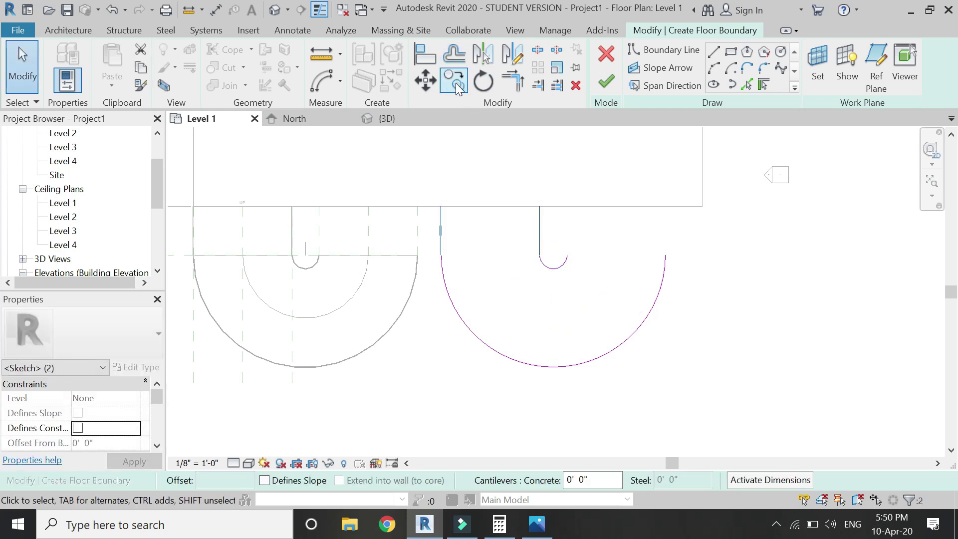
click(512, 53)
click(553, 268)
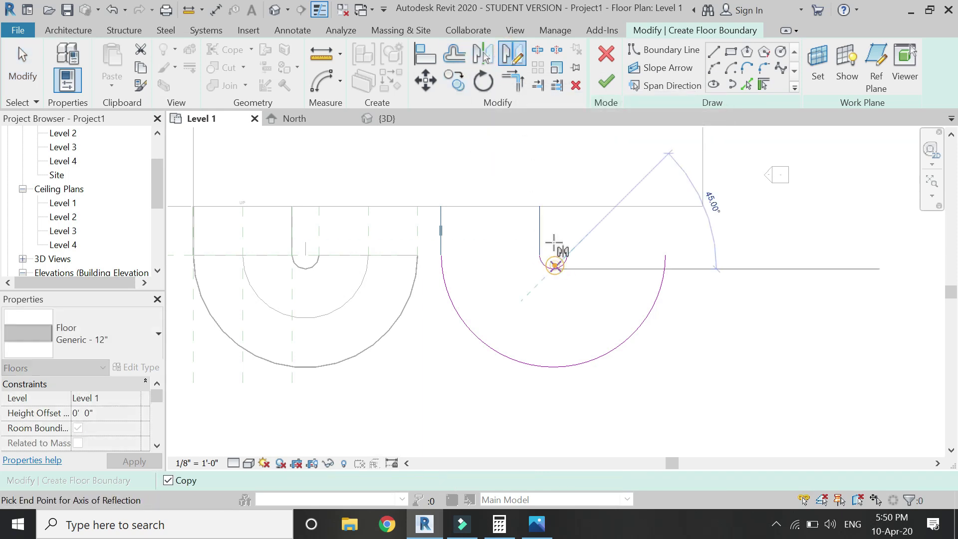
click(553, 188)
Step: Draw top boundary lines from the large arc's ends to the notch, closing the outline
click(713, 51)
click(441, 206)
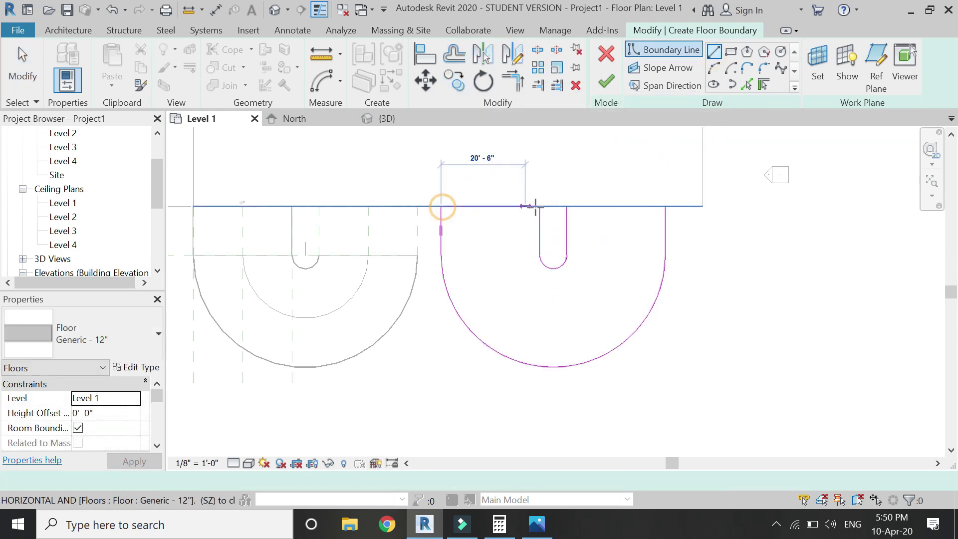
click(538, 206)
click(664, 206)
key(Escape)
key(Escape)
Step: Finish the floor sketch, then show the floor's shape points in the 3D view
click(603, 81)
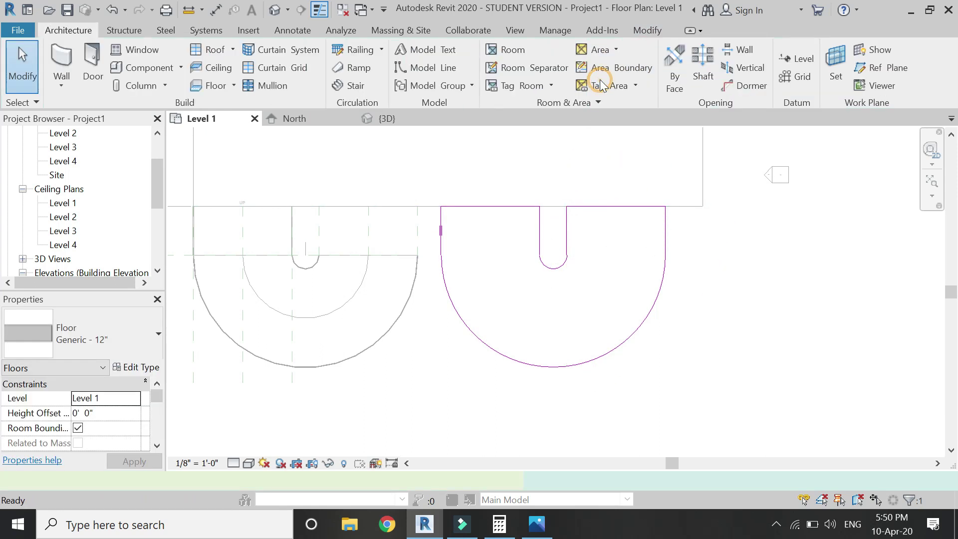
click(382, 118)
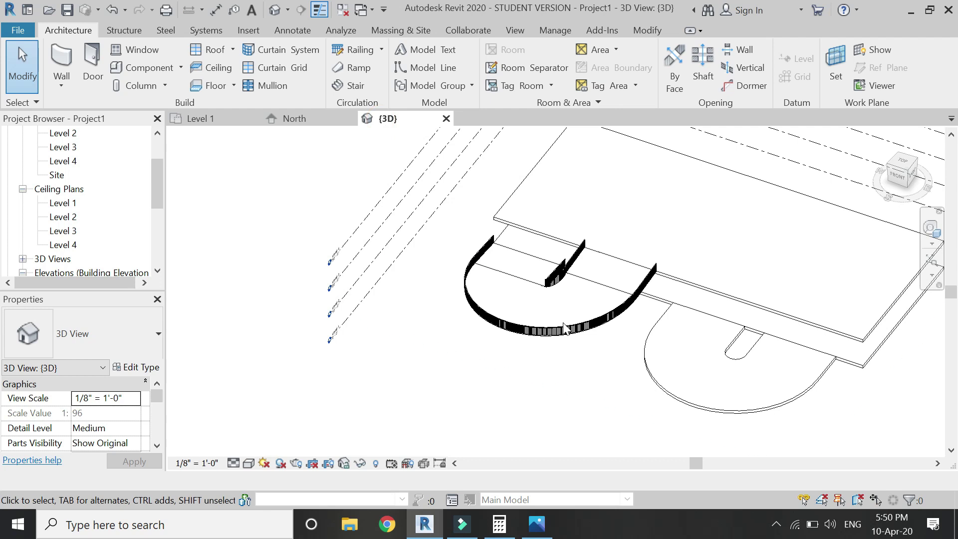
scroll(723, 299, up, 4)
click(653, 366)
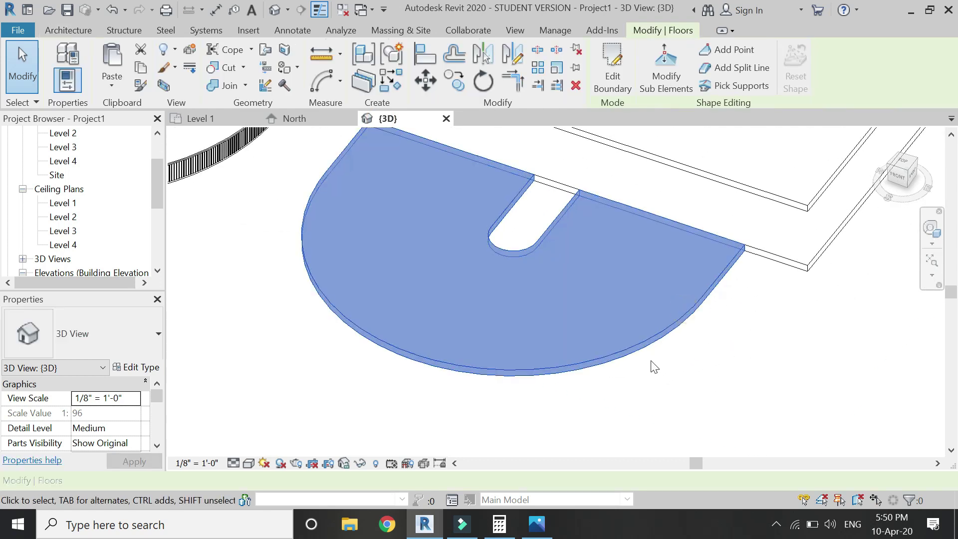
scroll(653, 366, down, 2)
click(666, 75)
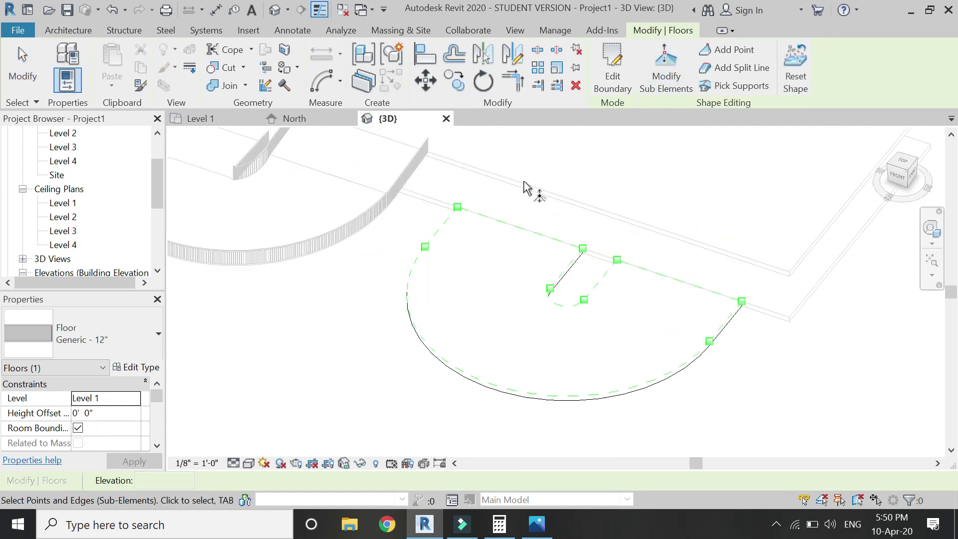
scroll(524, 187, up, 1)
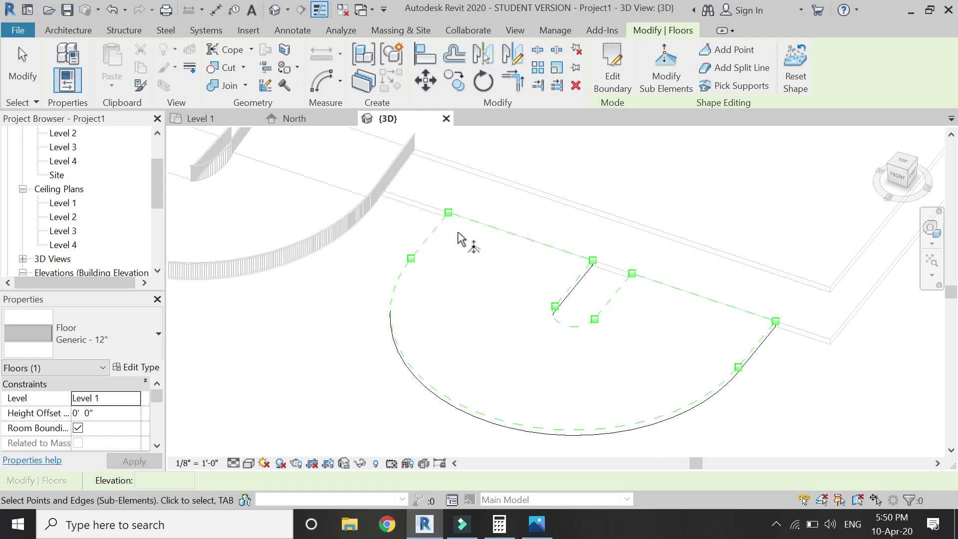
Step: Raise a curved-edge point and the point below the notch to 1', and the notch top to 10'
click(738, 368)
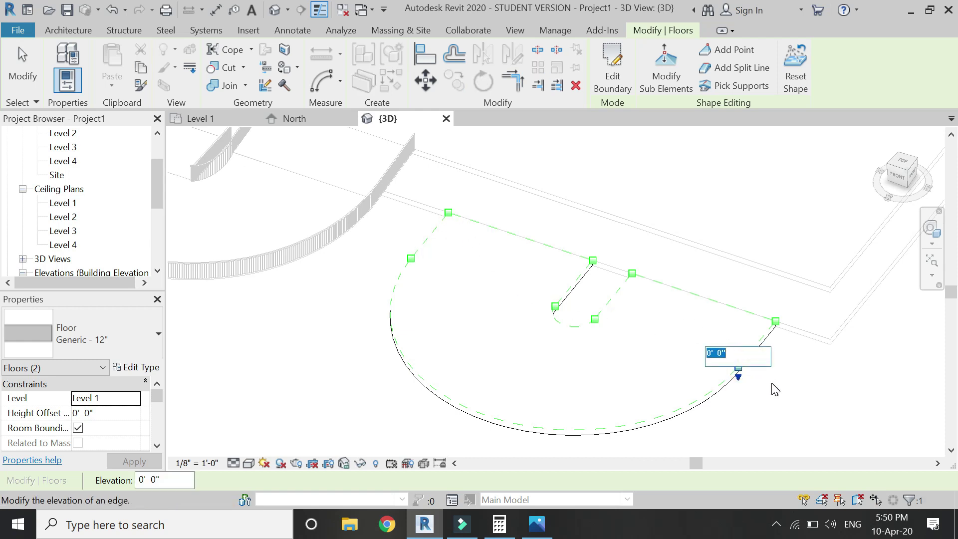
key(Return)
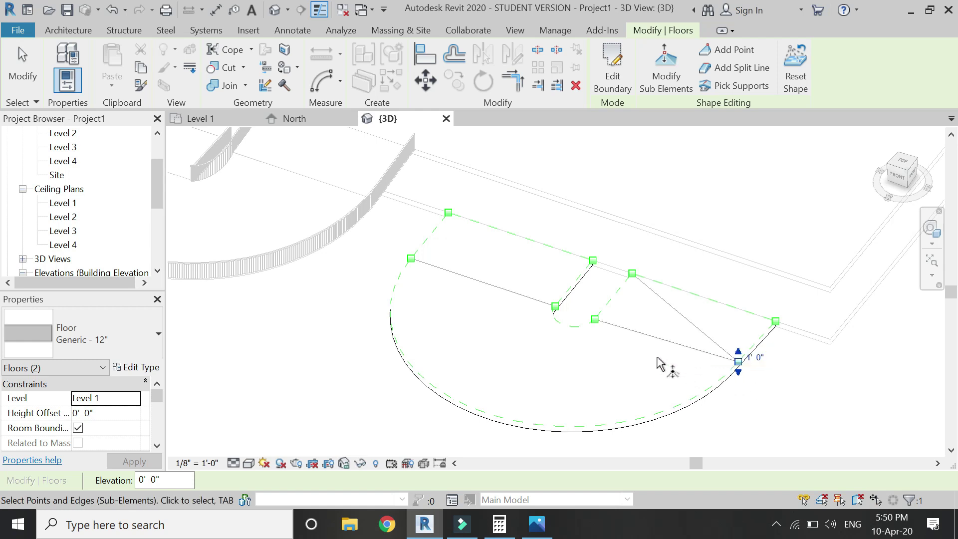
click(594, 320)
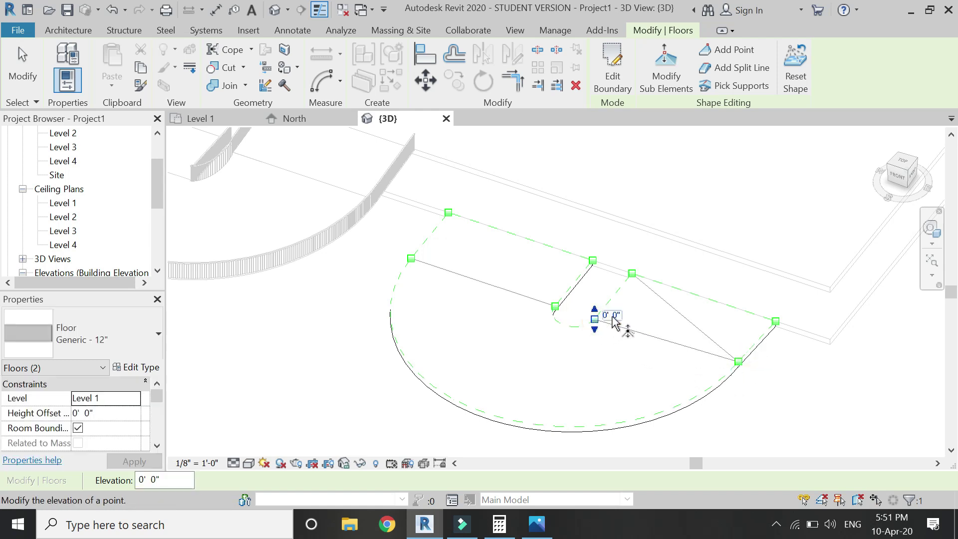
key(Return)
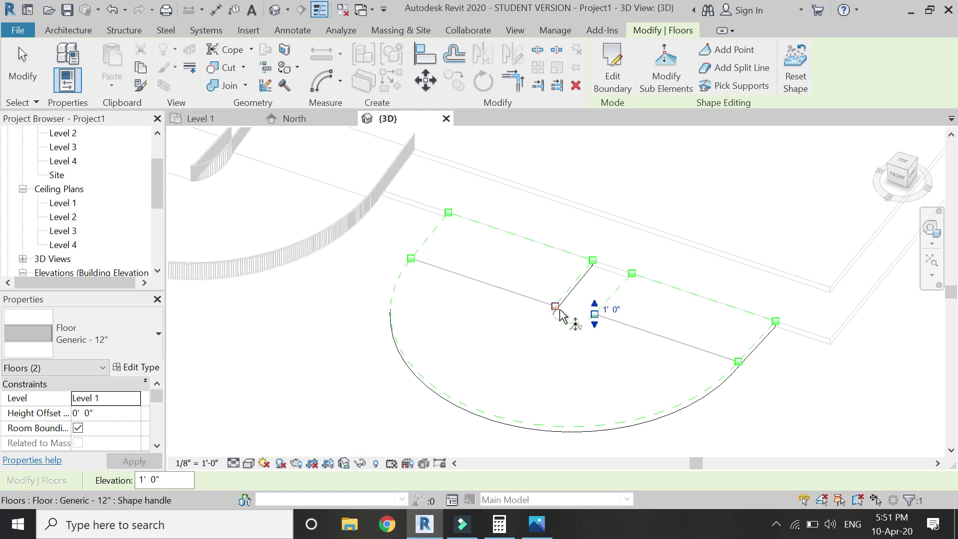
click(592, 260)
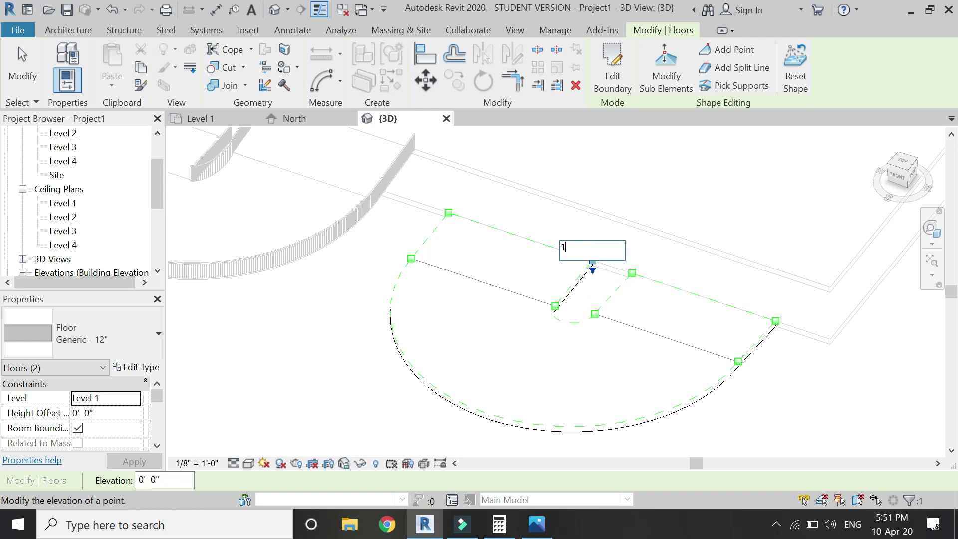
text(10)
key(Return)
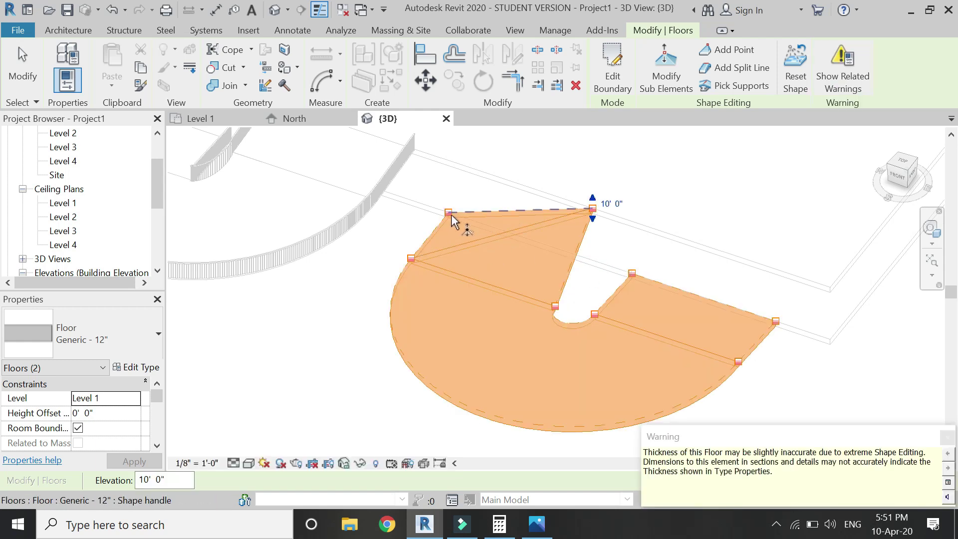
Step: Raise the upper-left corner to 10' and the left curved-edge and notch-bottom points to 9'
click(446, 218)
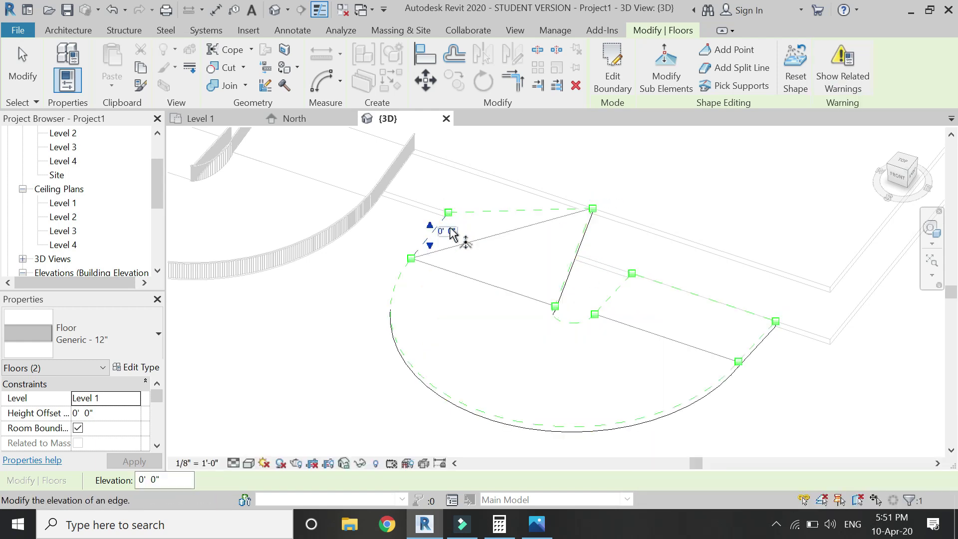
key(Tab)
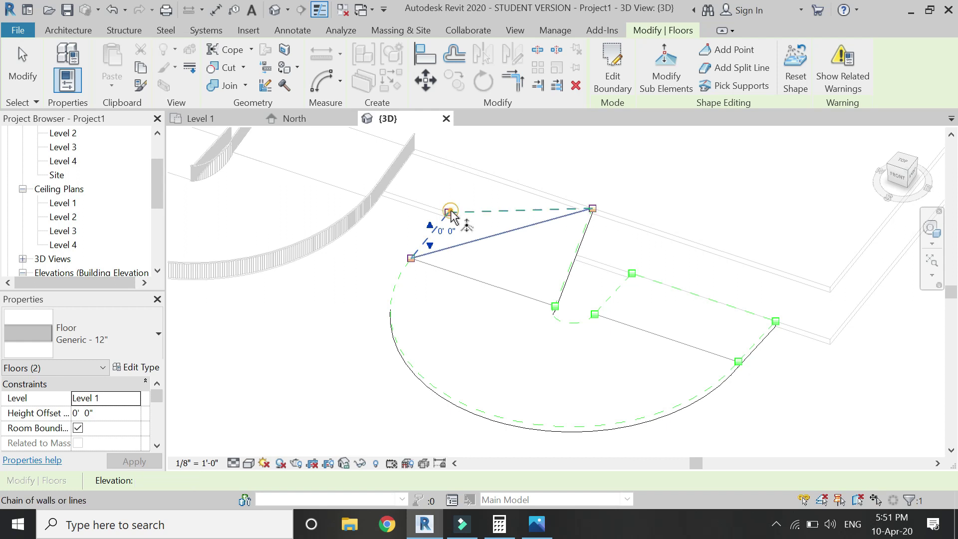
click(451, 217)
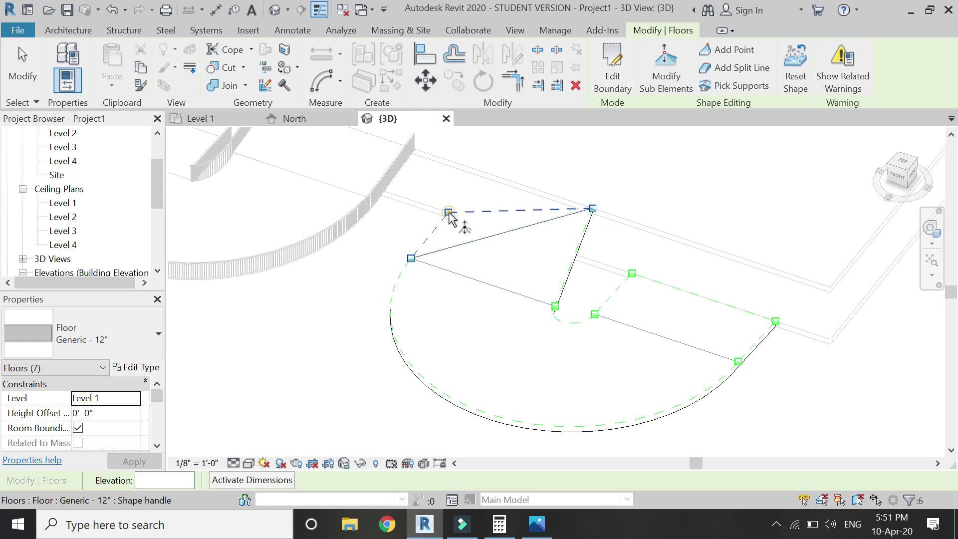
click(417, 222)
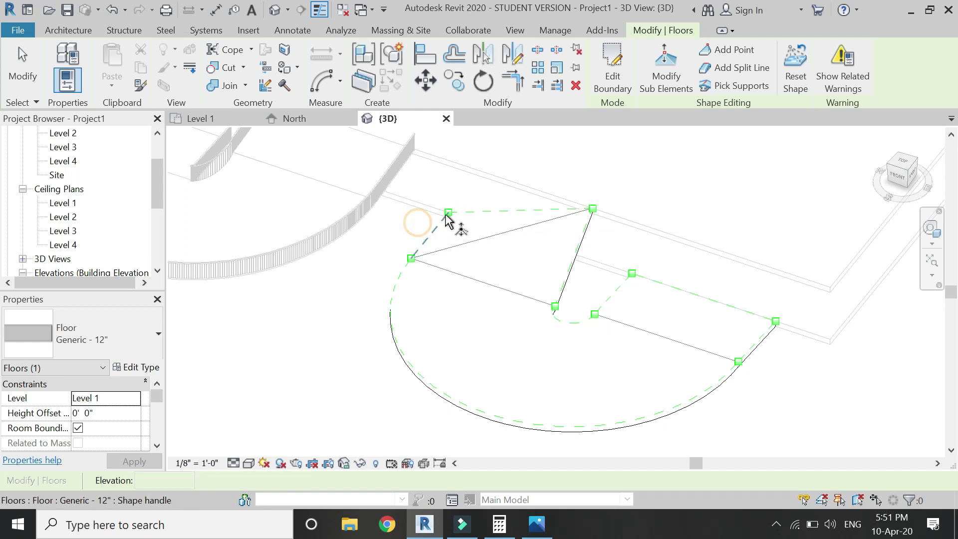
click(448, 212)
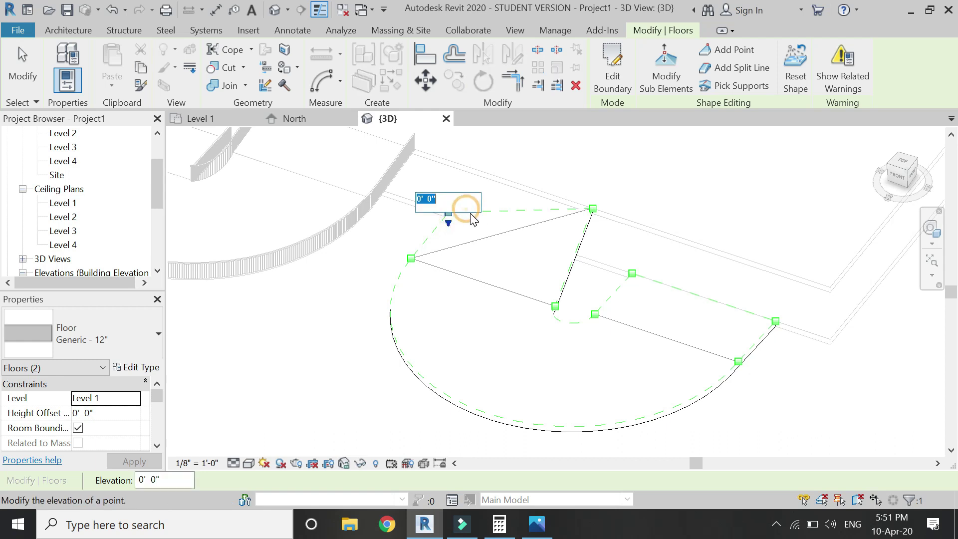
key(Return)
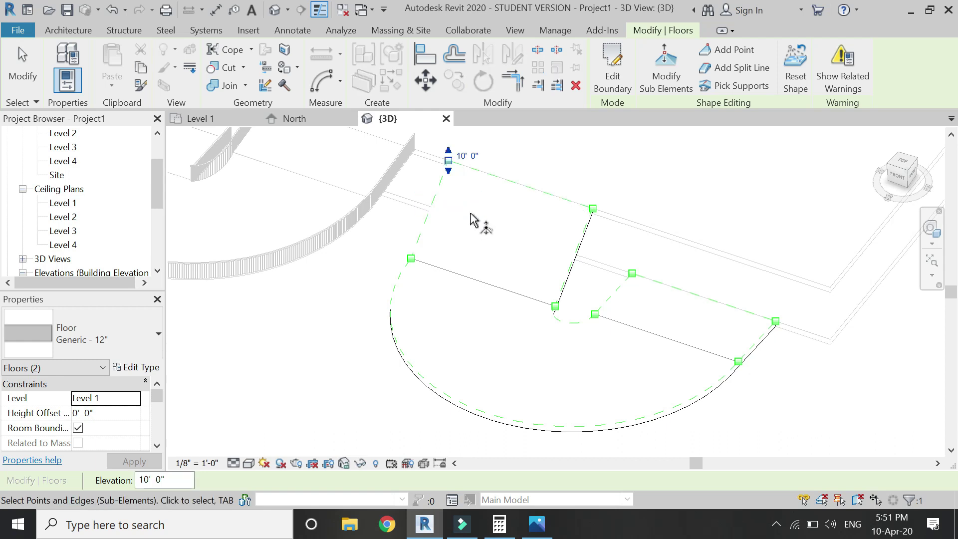
click(411, 258)
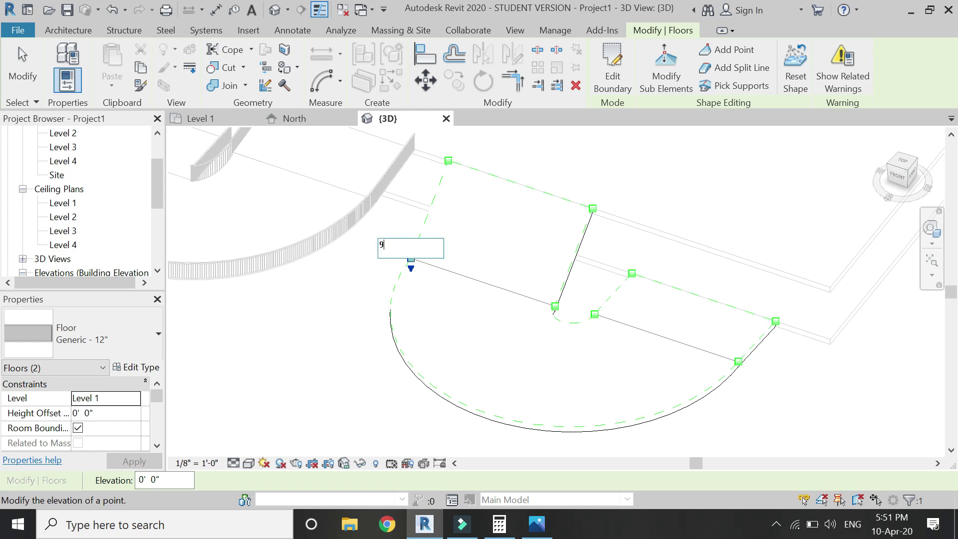
key(Return)
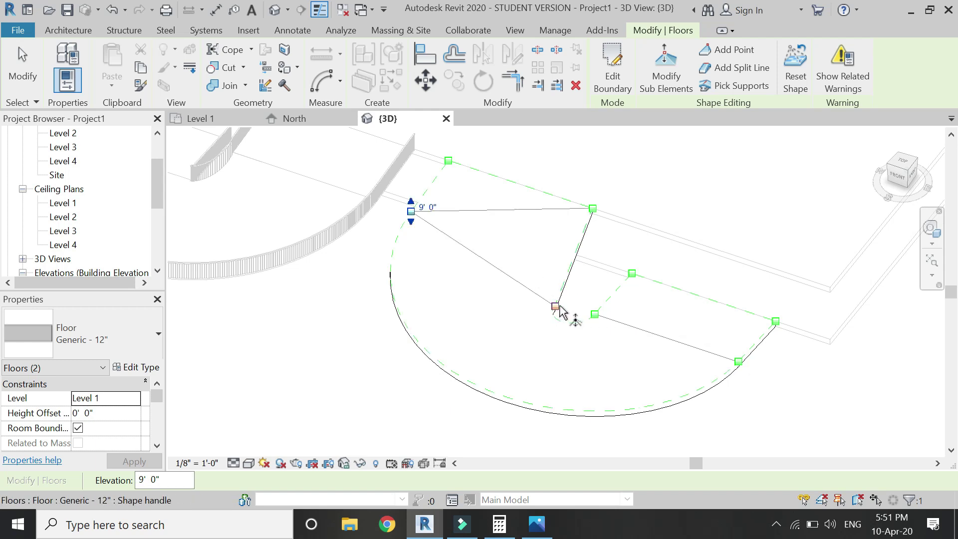
click(555, 306)
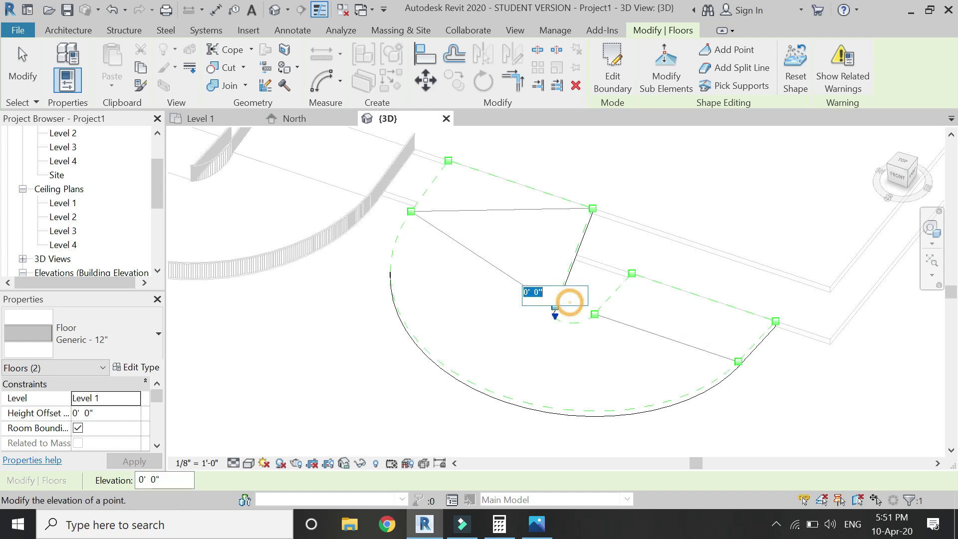
key(Return)
key(Escape)
scroll(524, 285, down, 3)
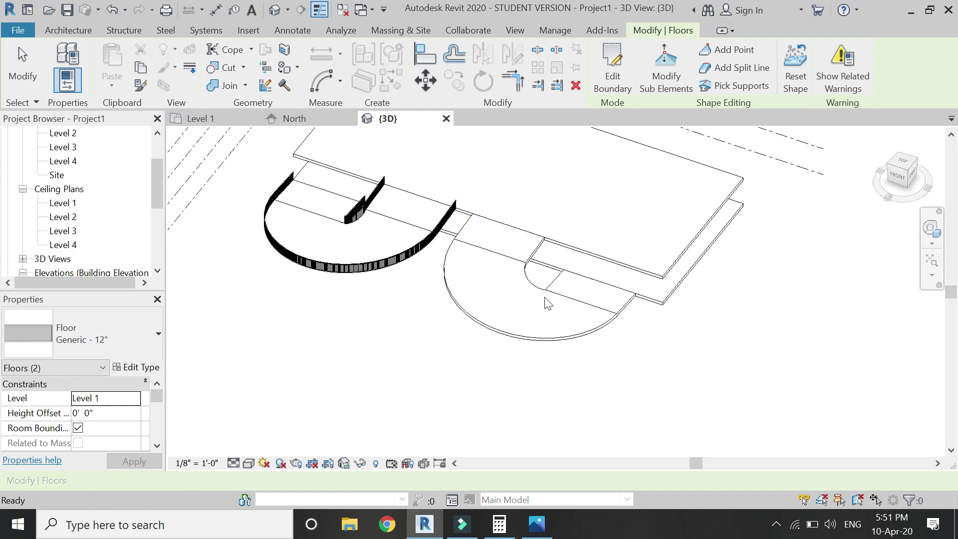
key(Escape)
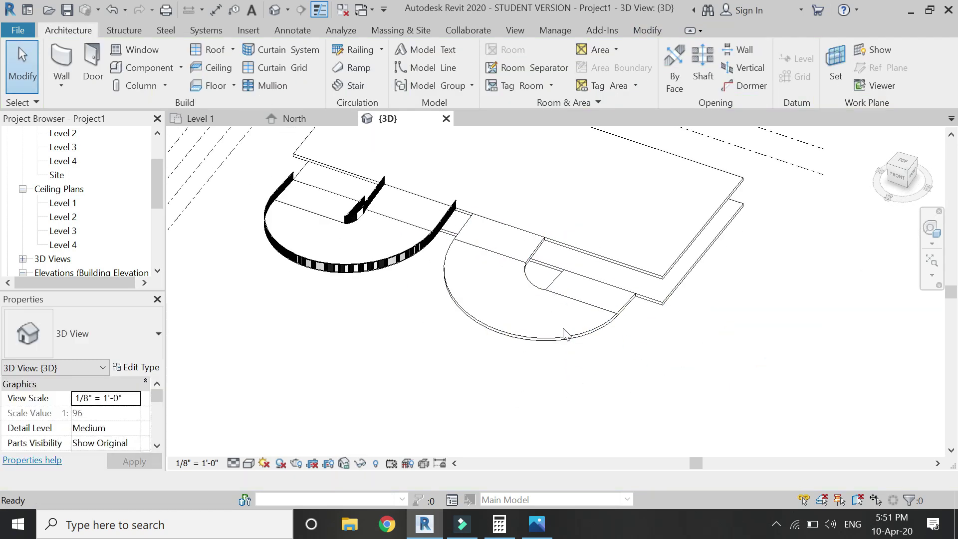
click(568, 339)
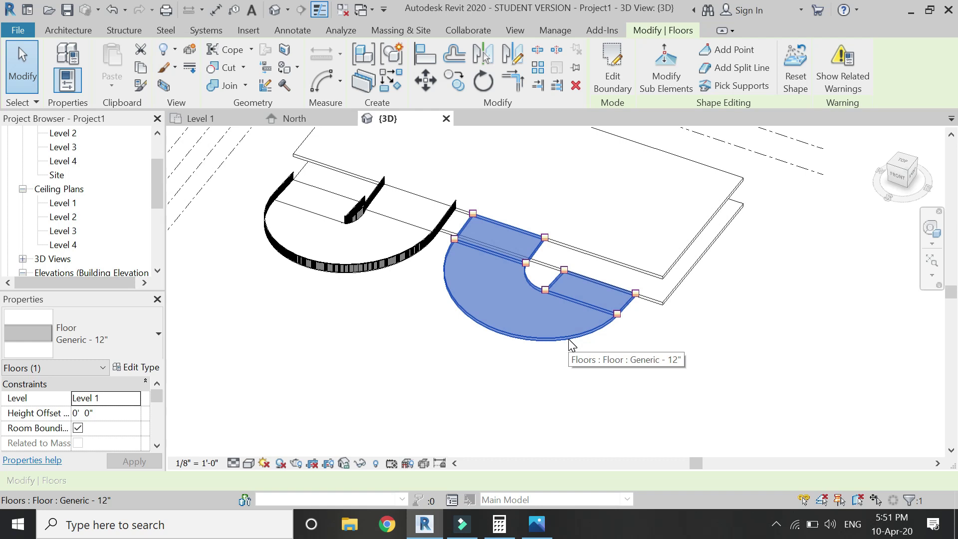
click(474, 334)
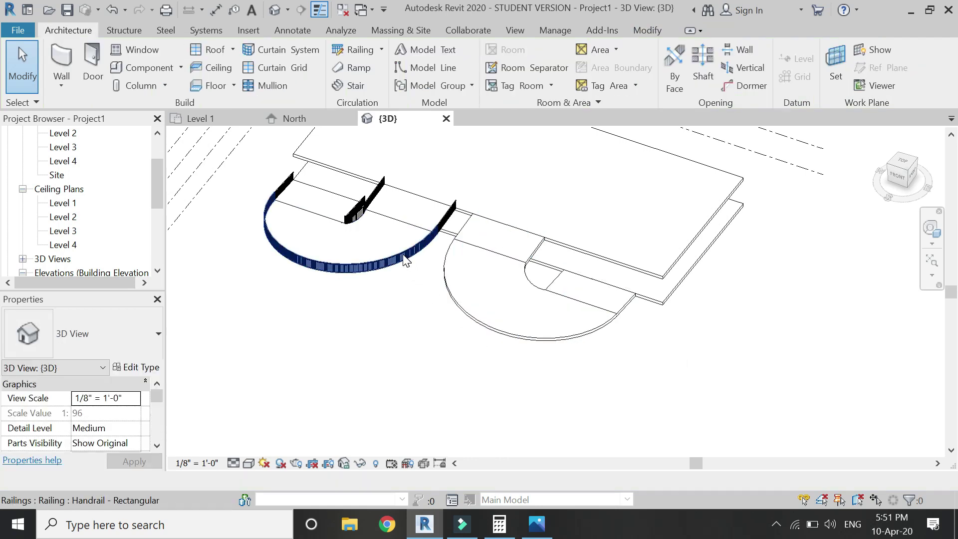
click(479, 321)
key(Escape)
click(931, 230)
drag(573, 226, 540, 337)
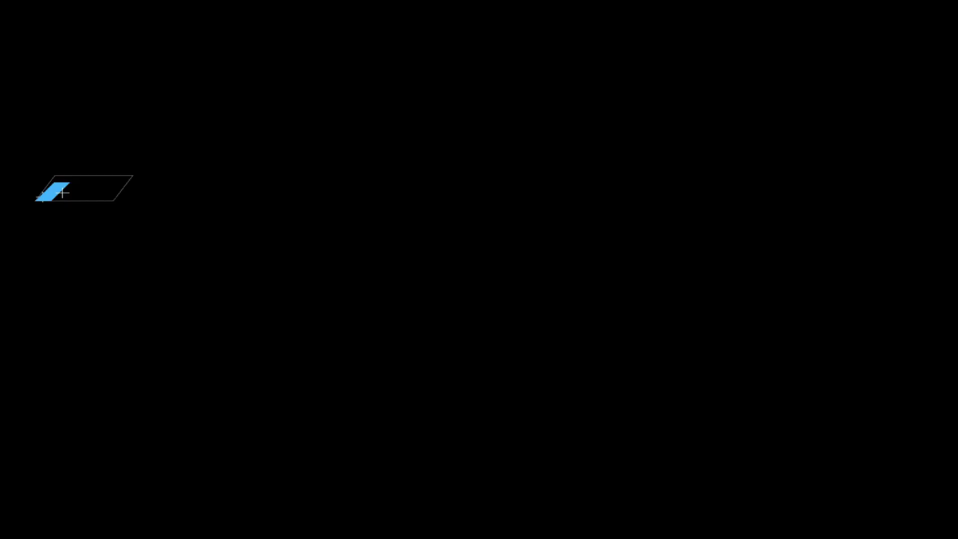